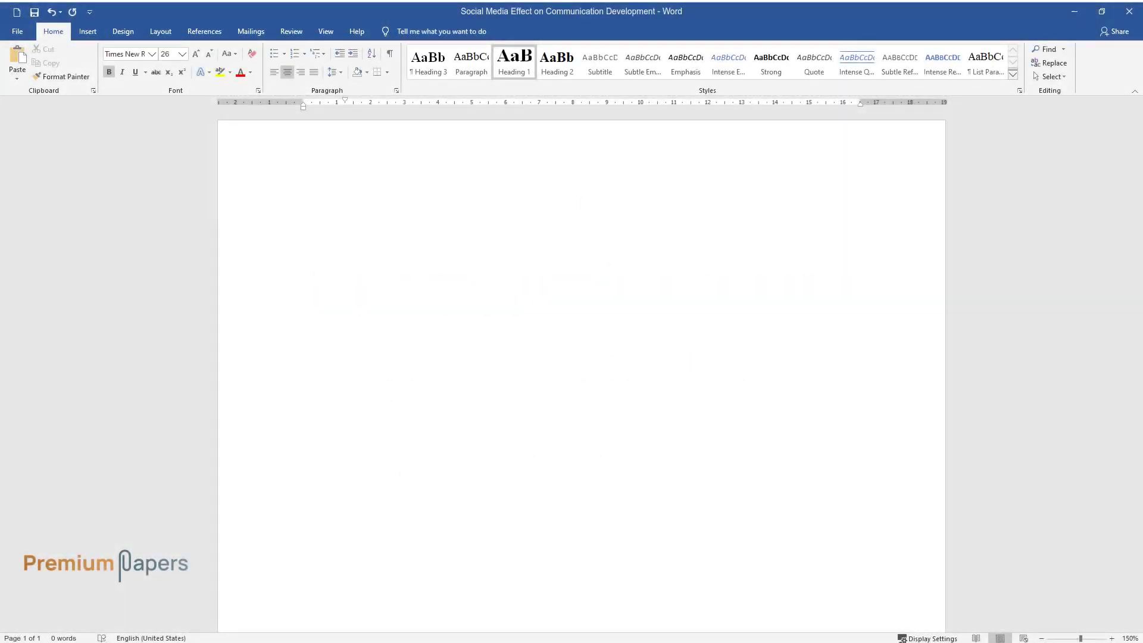
{"action": "type", "text": "Social Media"}
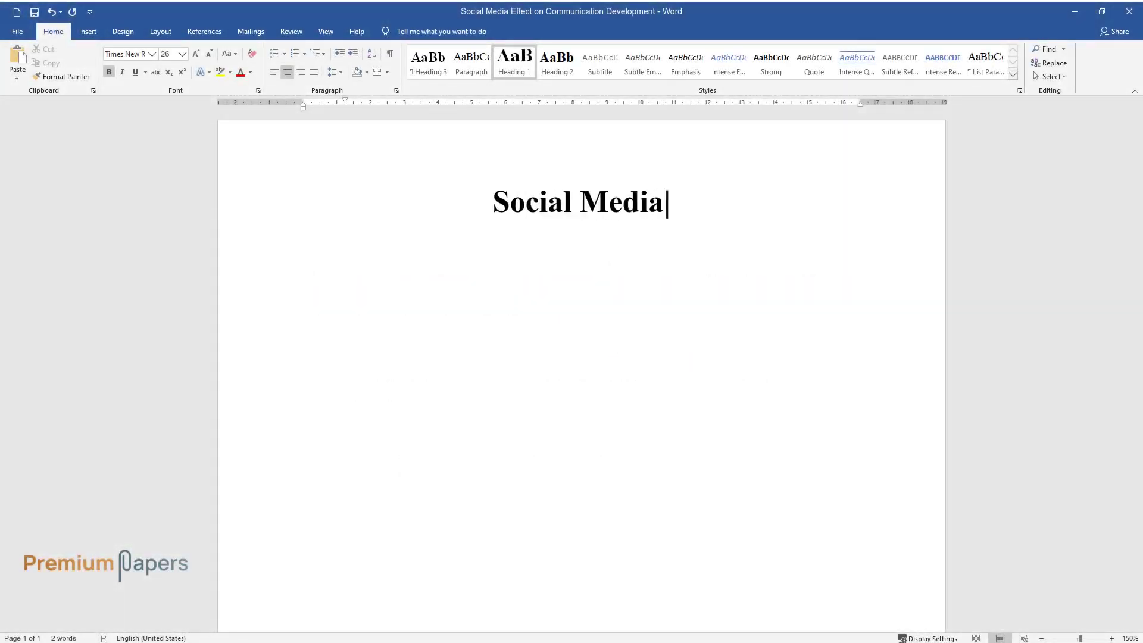
{"action": "type", "text": " Effect on Communication De"}
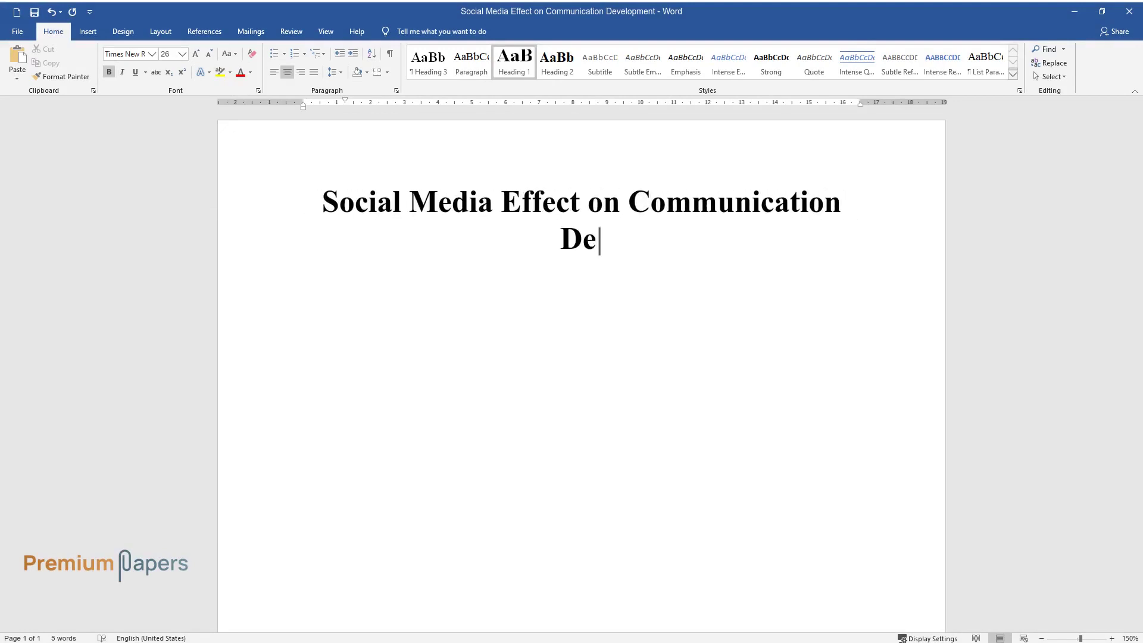
{"action": "type", "text": "velopment"}
Step: Finish the centred title 'Social Media Effect on Communication Development' and start the body line below it
{"action": "key", "text": "Return"}
{"action": "type", "text": "One of the distinc"}
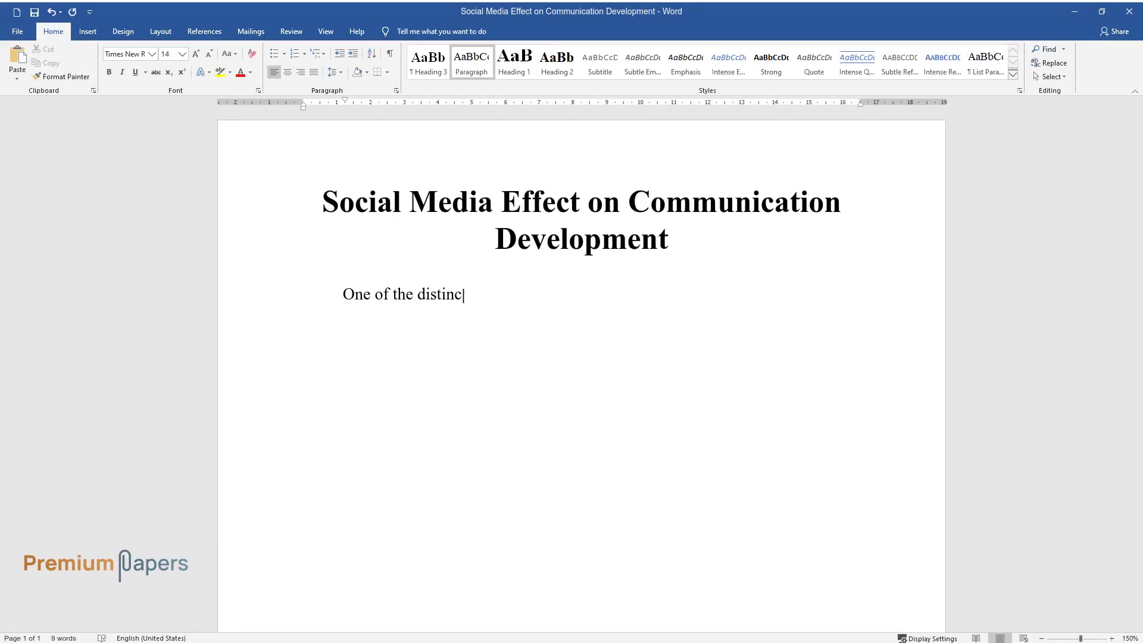
{"action": "type", "text": "tive features of "}
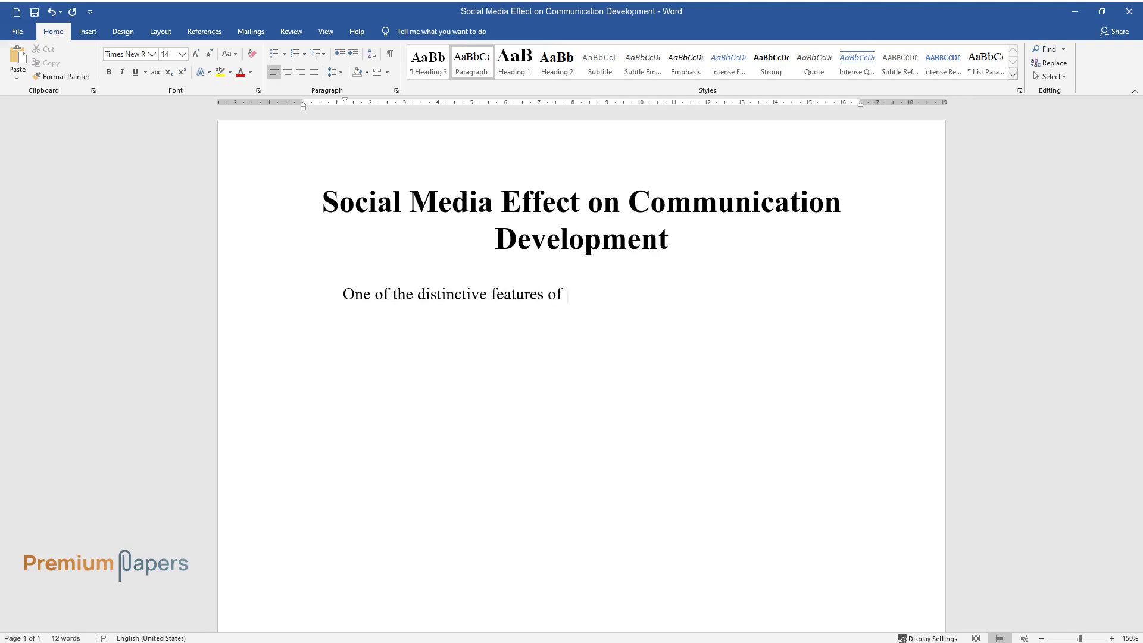
{"action": "type", "text": "modern society is the global digita"}
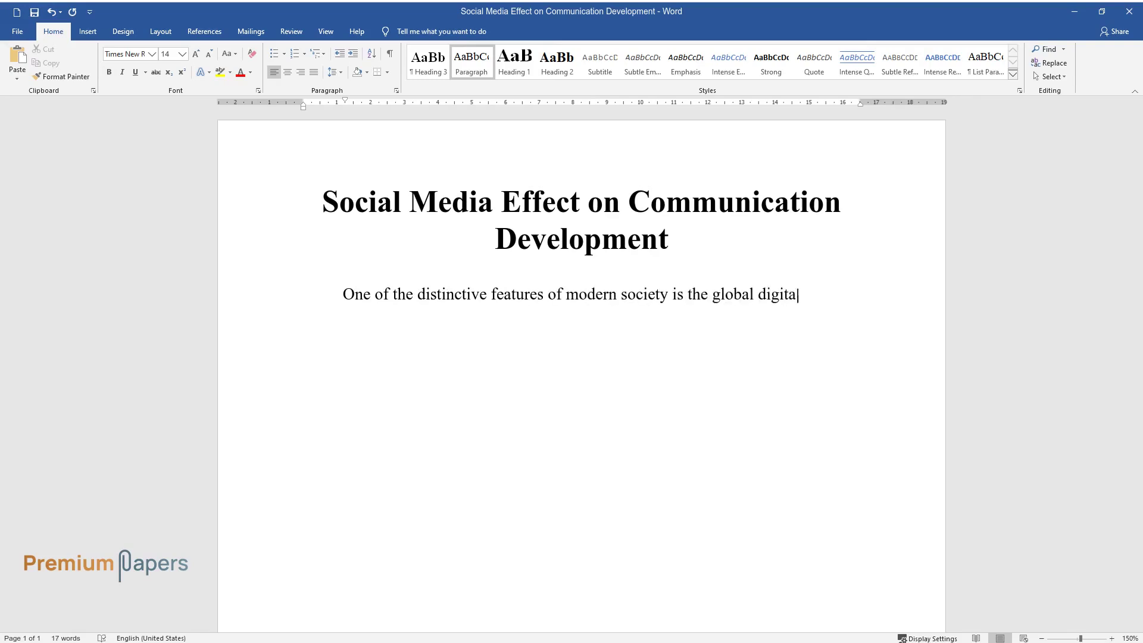
{"action": "type", "text": "lization of all living environment"}
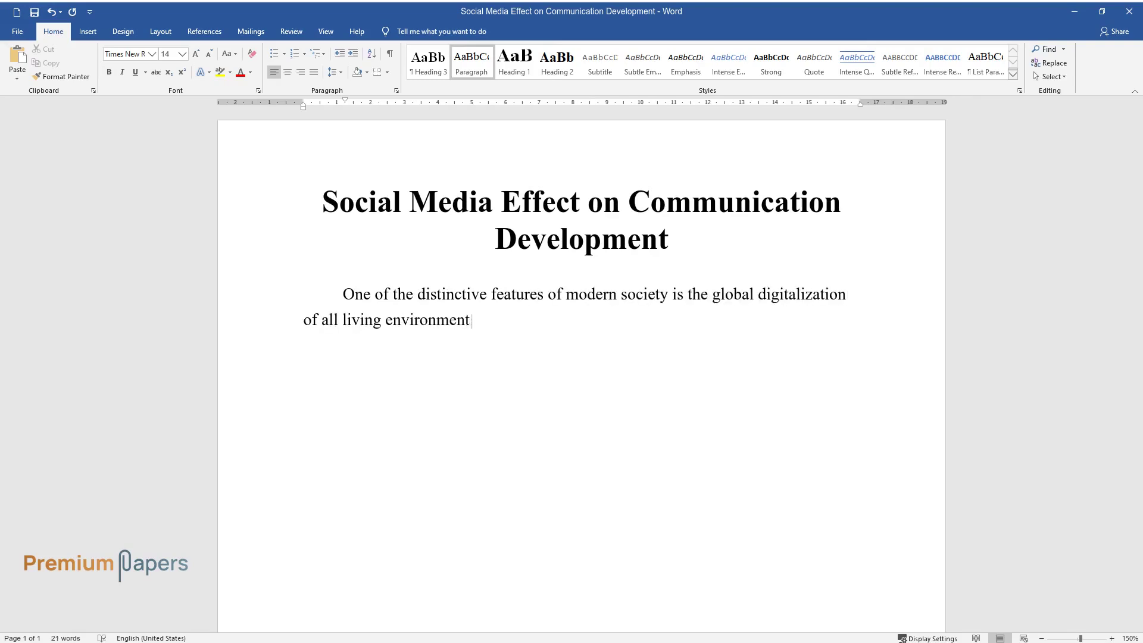
{"action": "type", "text": "s. The emergence of social media in "}
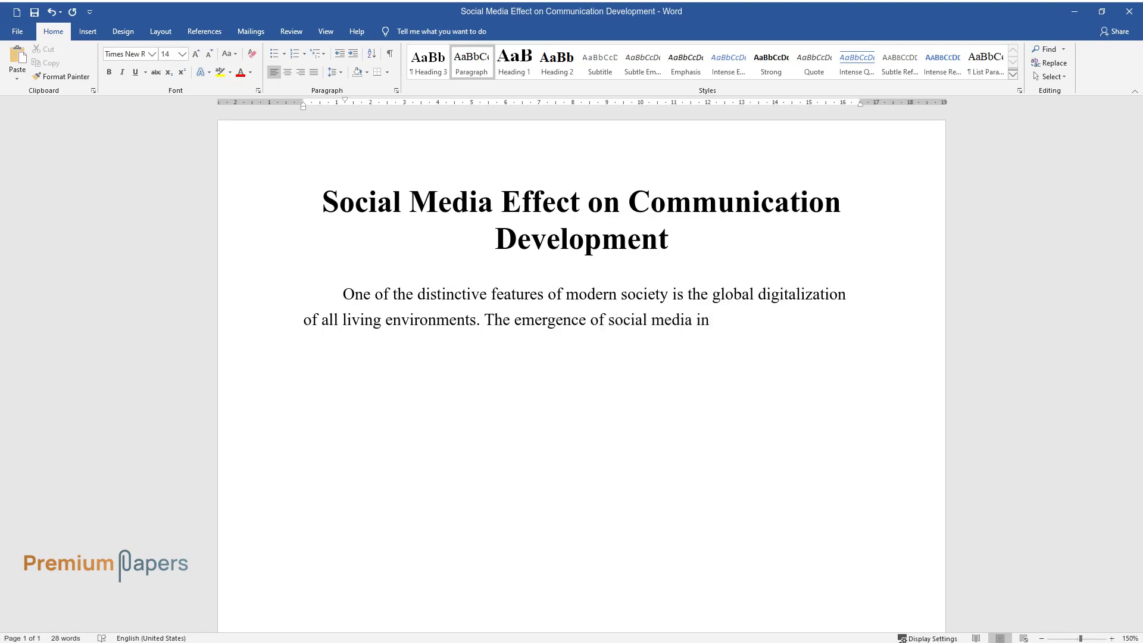
{"action": "type", "text": "this context has a significant ro"}
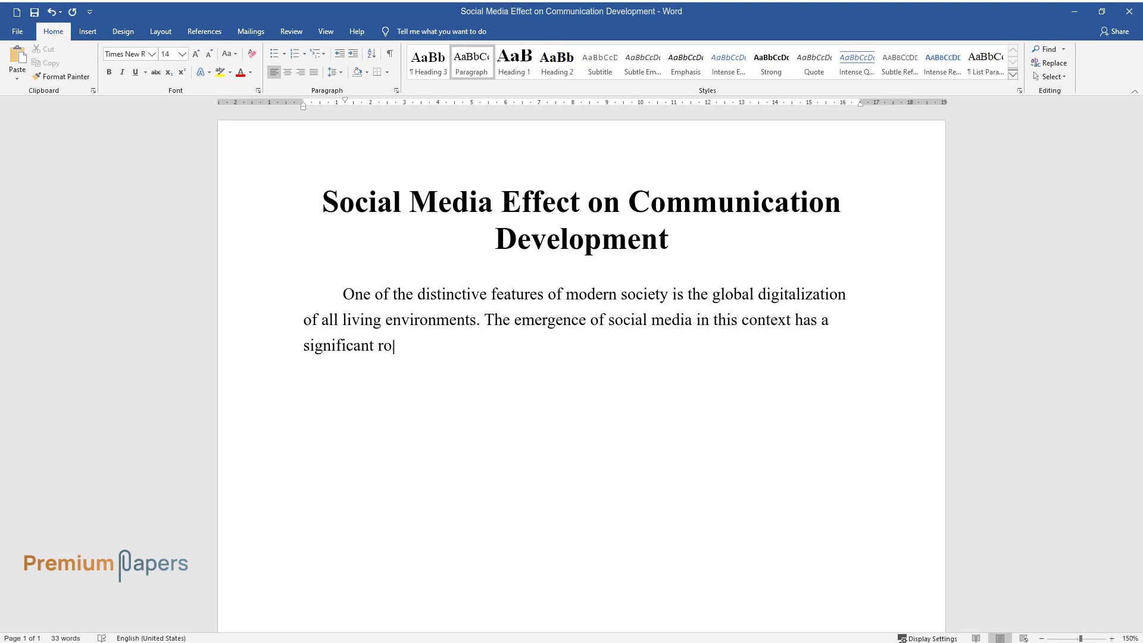
{"action": "type", "text": "le in transforming the communicatio"}
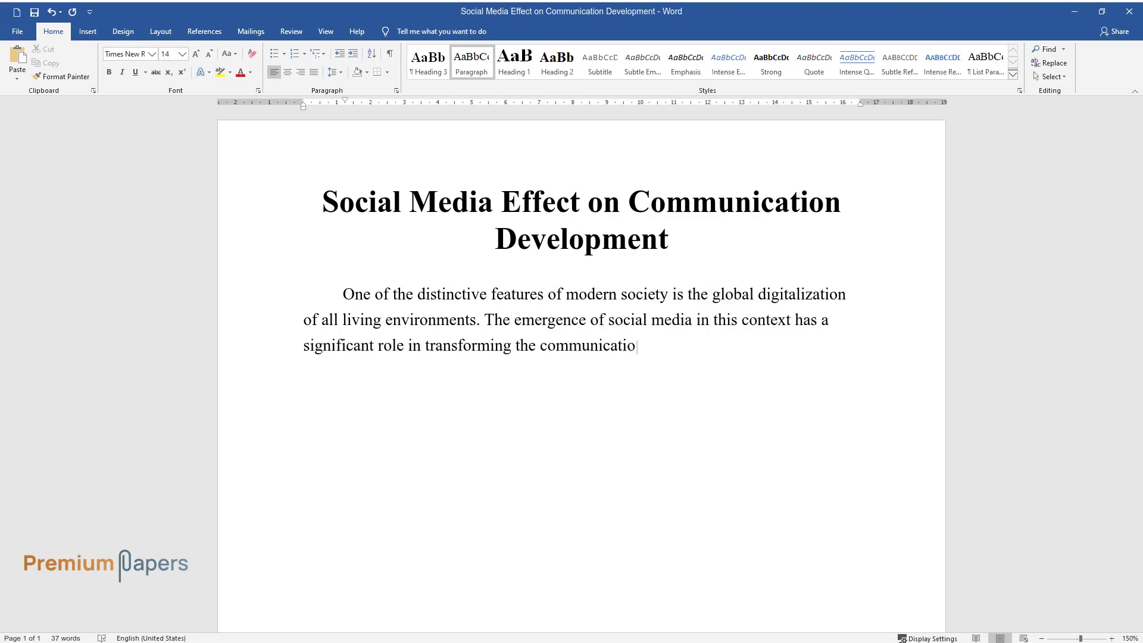
{"action": "type", "text": "n agenda, as it transforms the ver"}
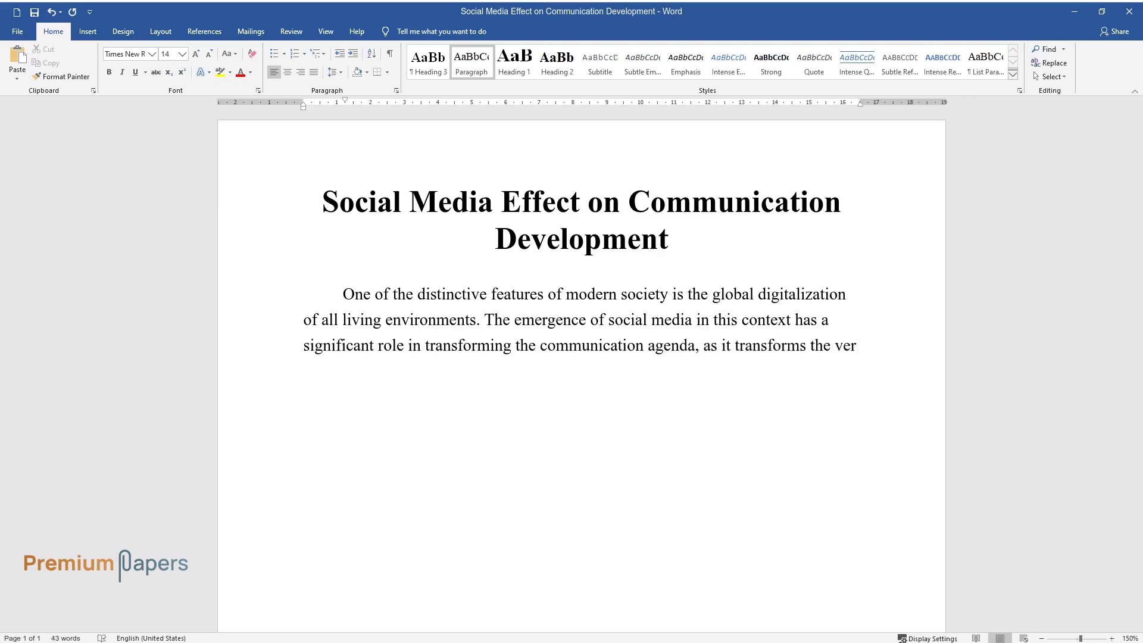
{"action": "type", "text": "y essence of everyday interactions"}
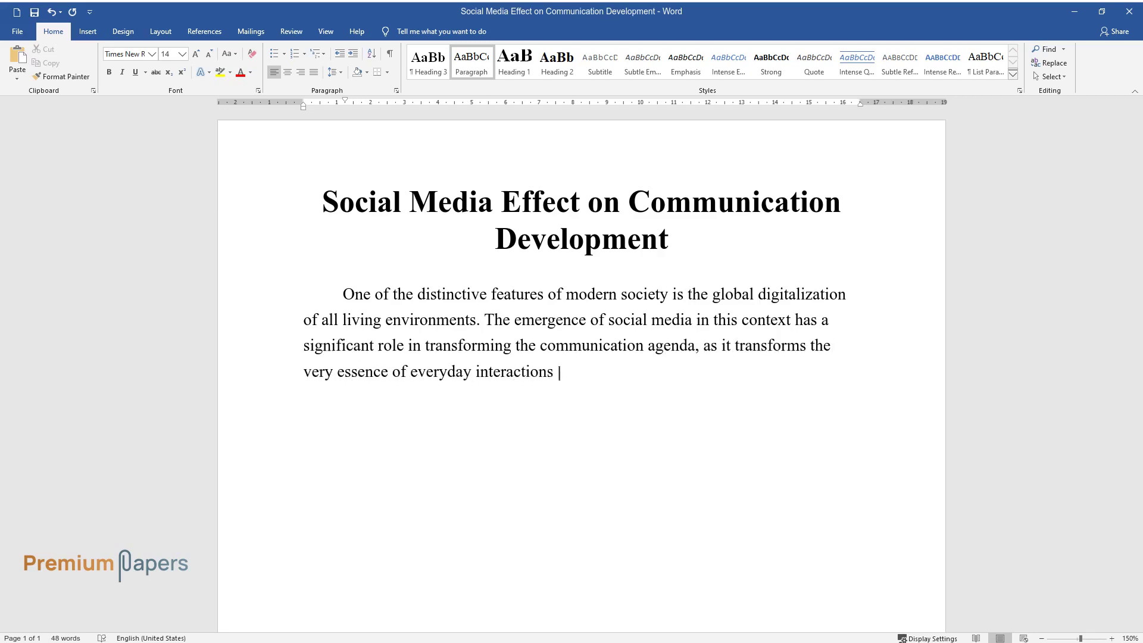
{"action": "type", "text": " between individuals and between in"}
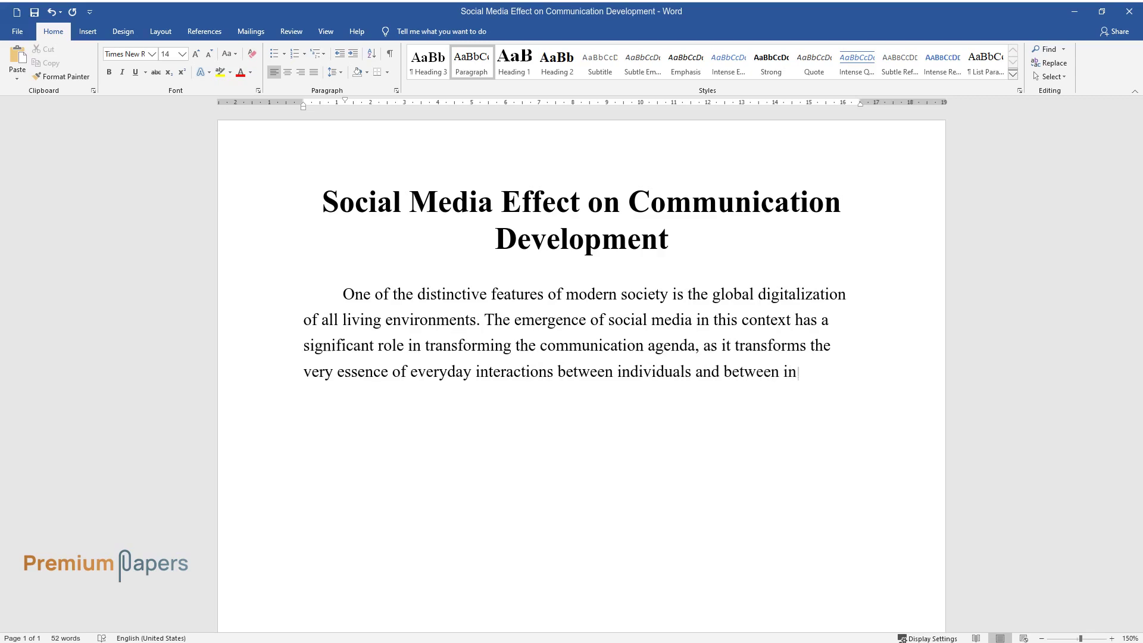
{"action": "type", "text": "dividuals and the environment. Soci"}
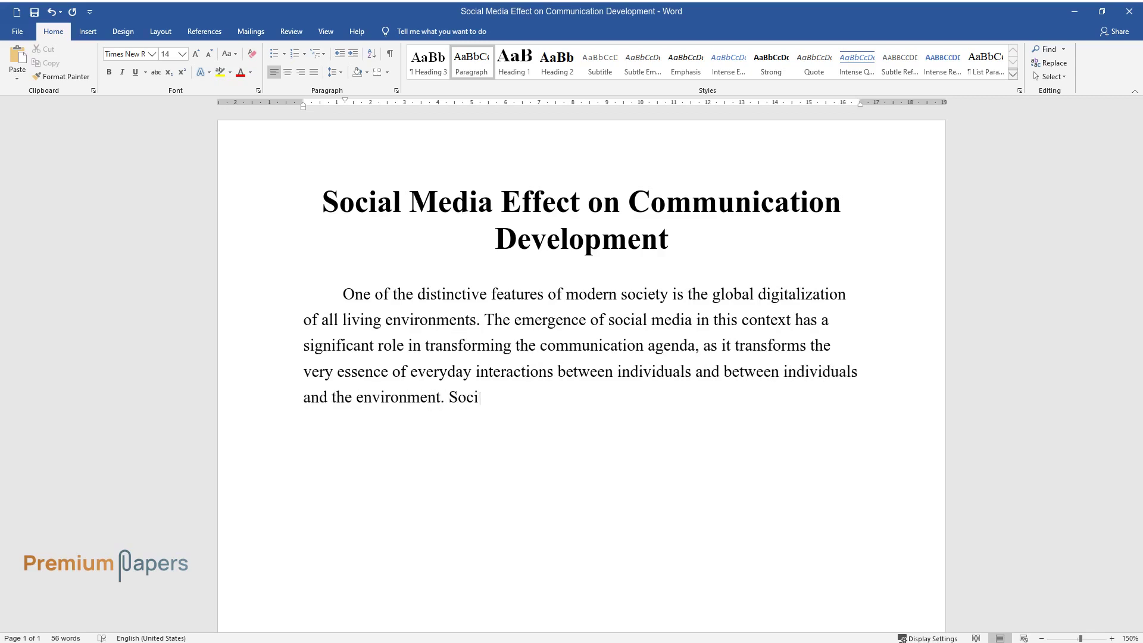
{"action": "type", "text": "al networks have transformed physi"}
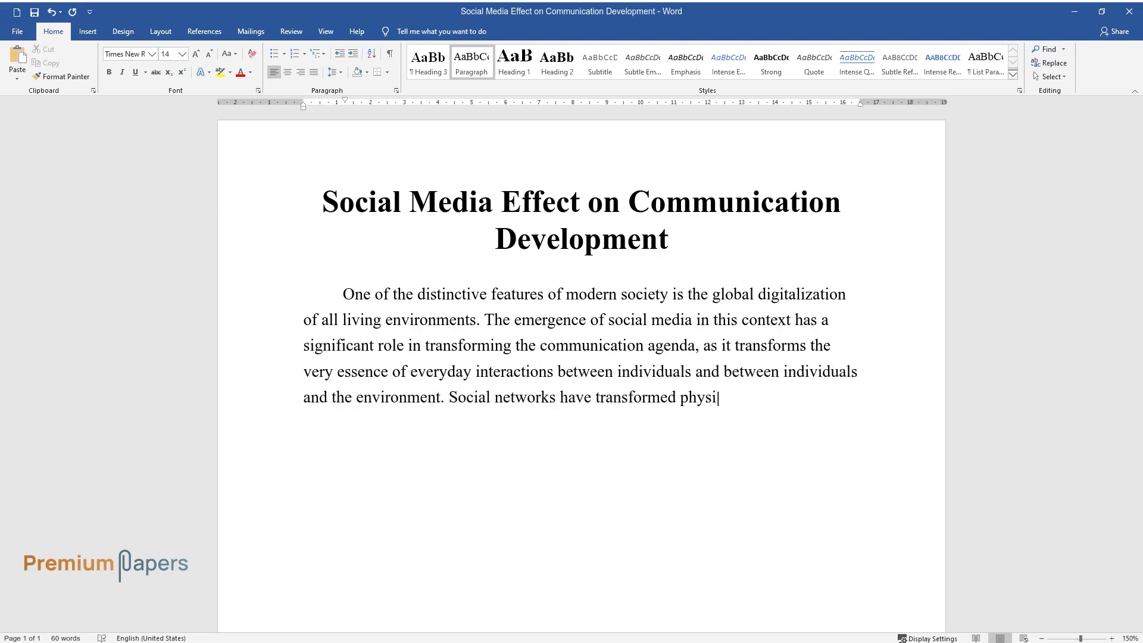
{"action": "type", "text": "cal communication between people i"}
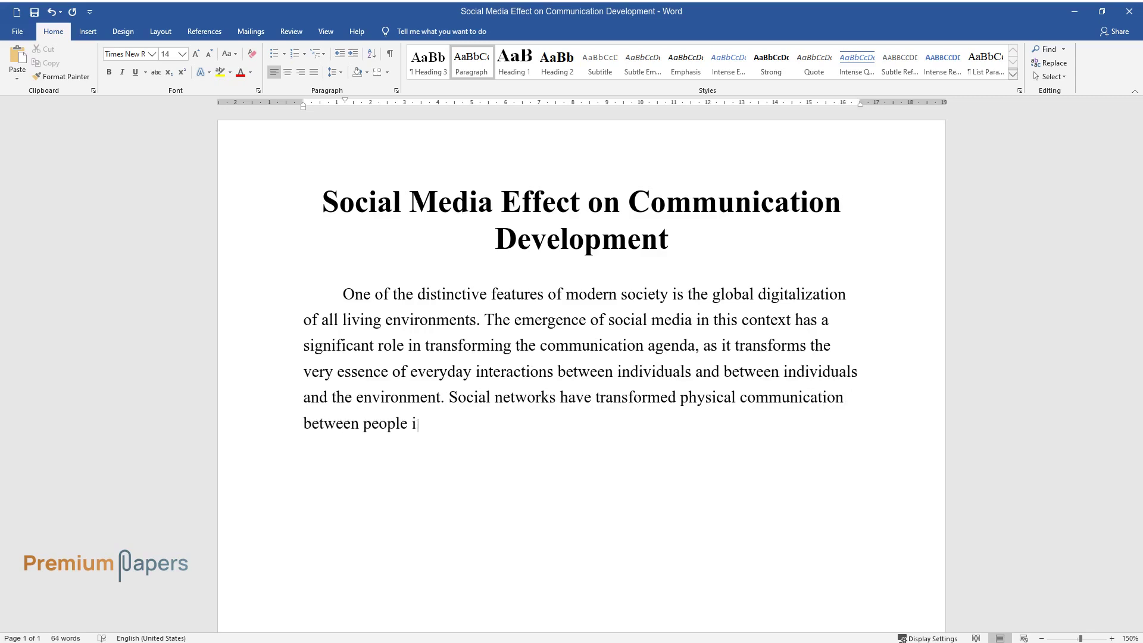
{"action": "type", "text": "nto a virtual field in which speed"}
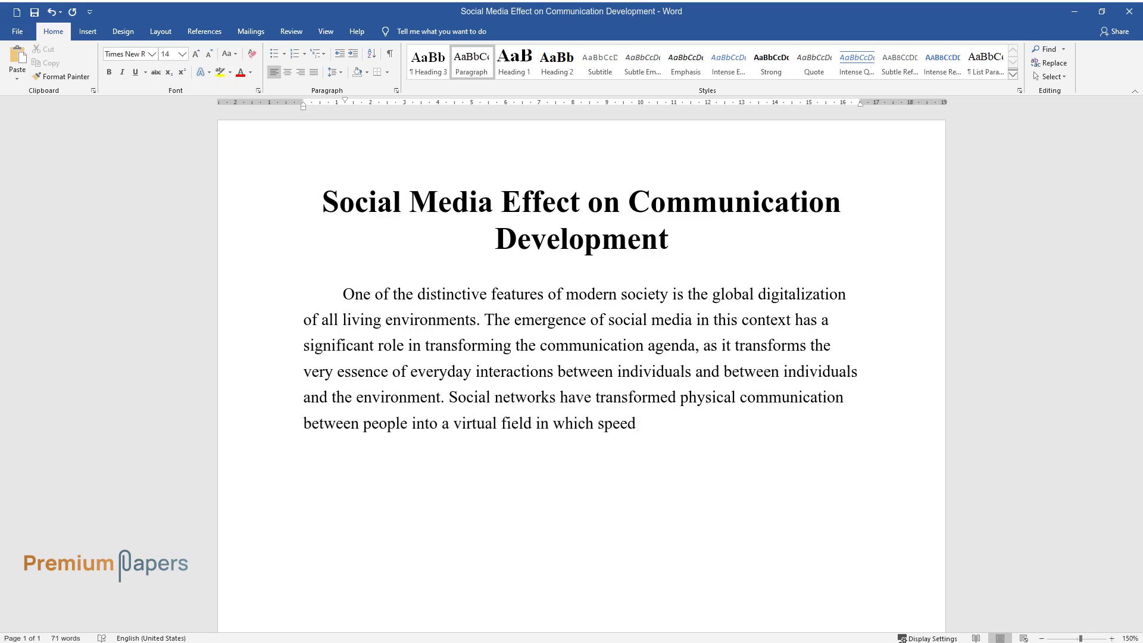
{"action": "type", "text": " and brevity are valued. This"}
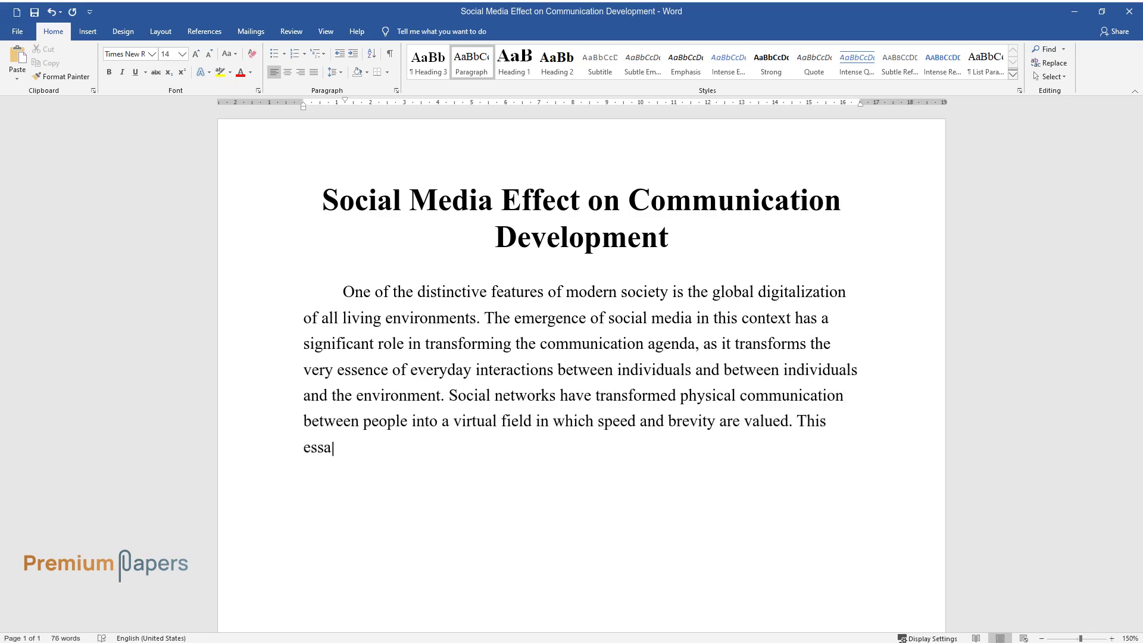
{"action": "type", "text": " essay will critically examine the role"}
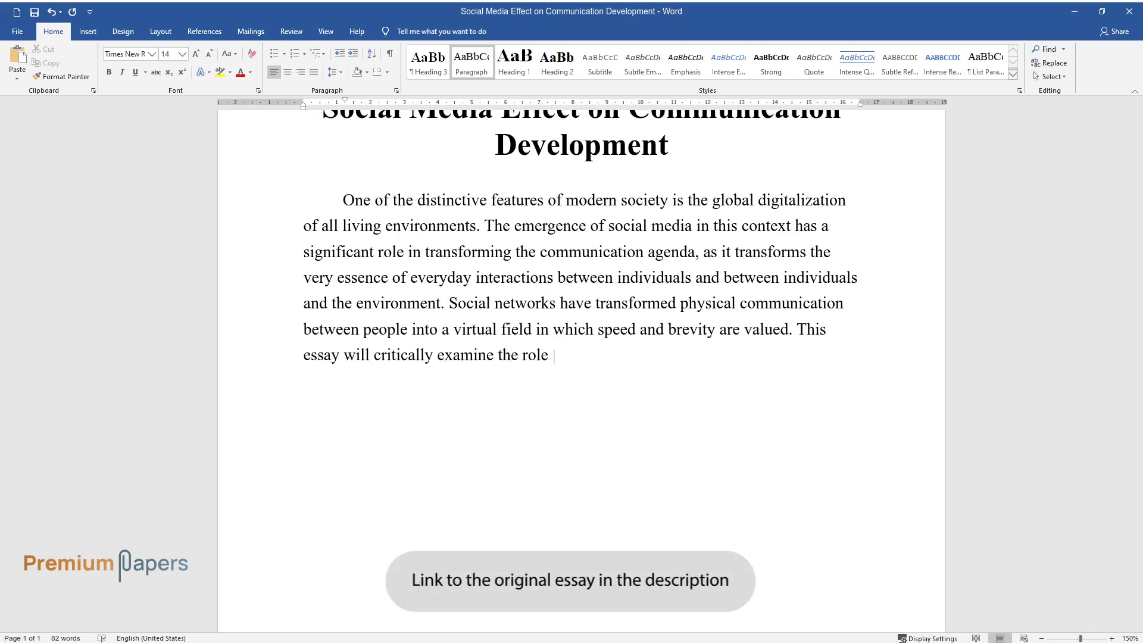
{"action": "type", "text": " of social media in changing commun"}
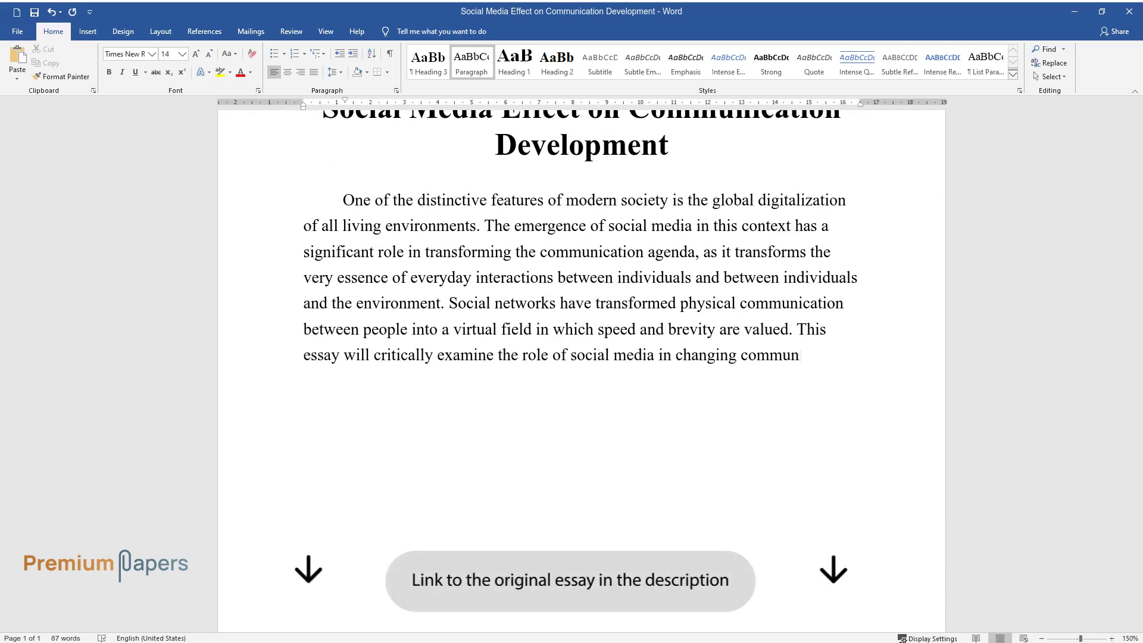
{"action": "type", "text": "ication in contemporary society."}
Step: End the introduction at 'changing communication in contemporary society' and begin a second paragraph
{"action": "key", "text": "Return"}
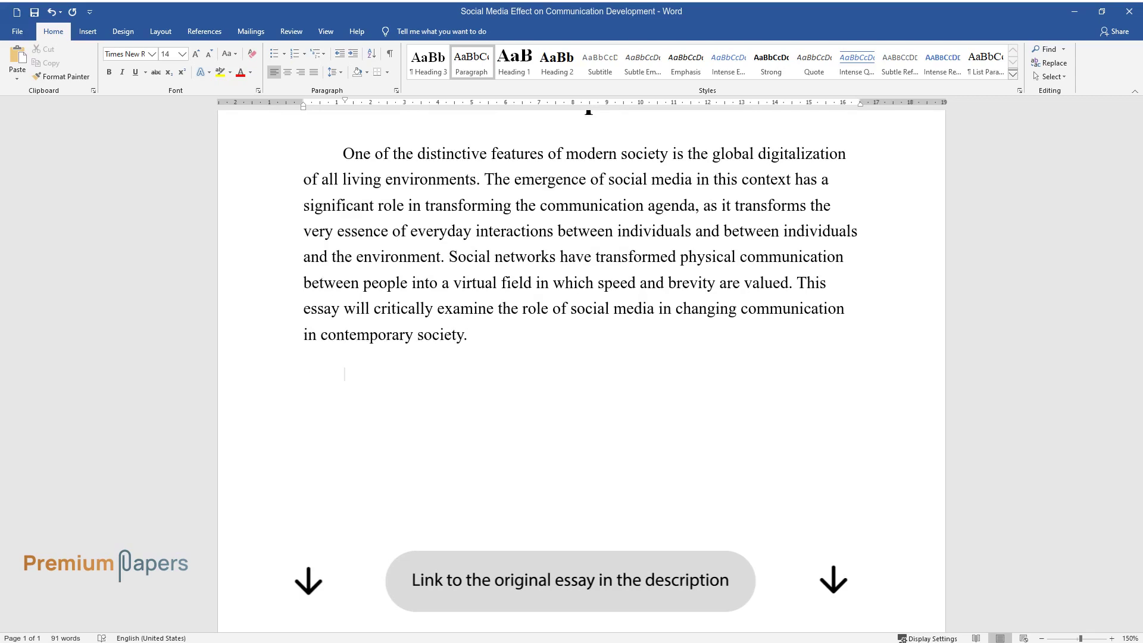
{"action": "type", "text": "The massive prol"}
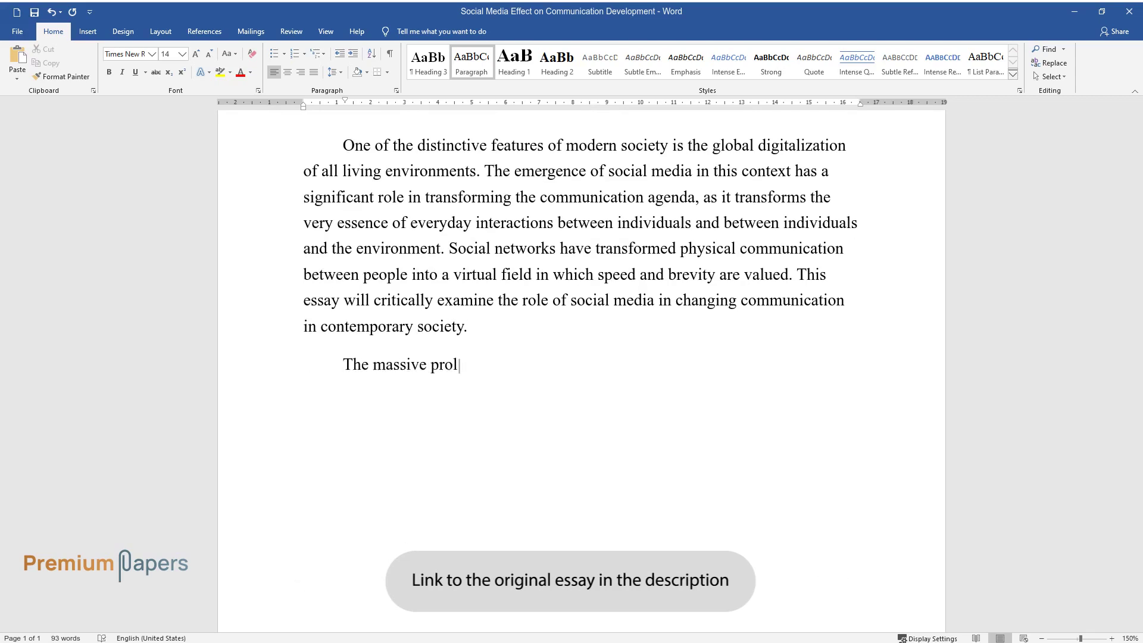
{"action": "type", "text": "iferation of social mediahas caus"}
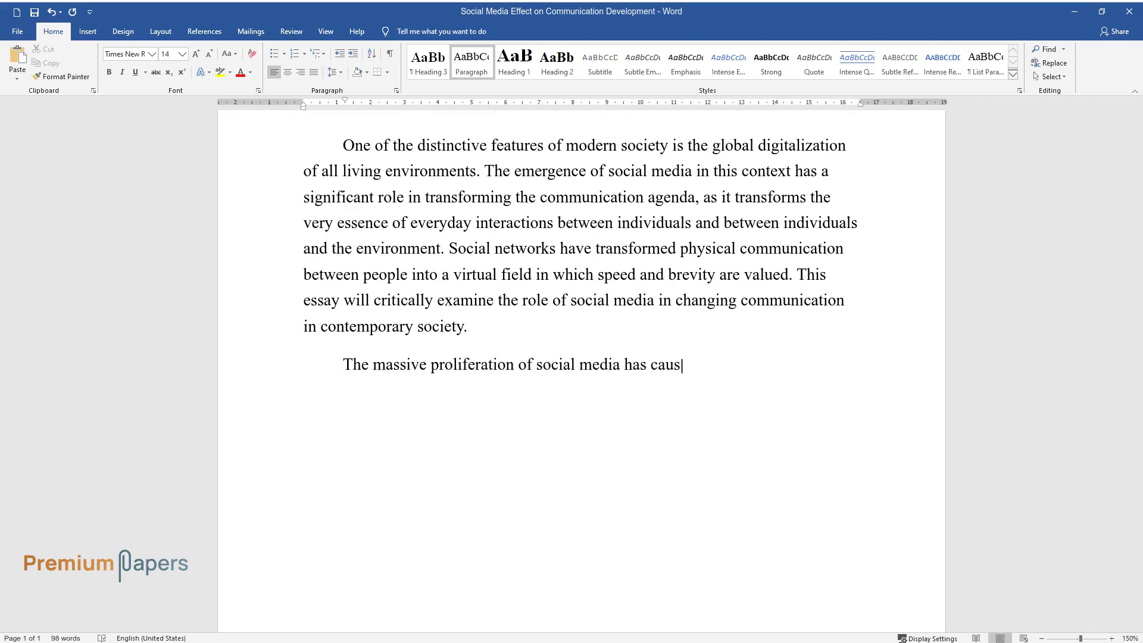
{"action": "type", "text": "ed the development of the Internet"}
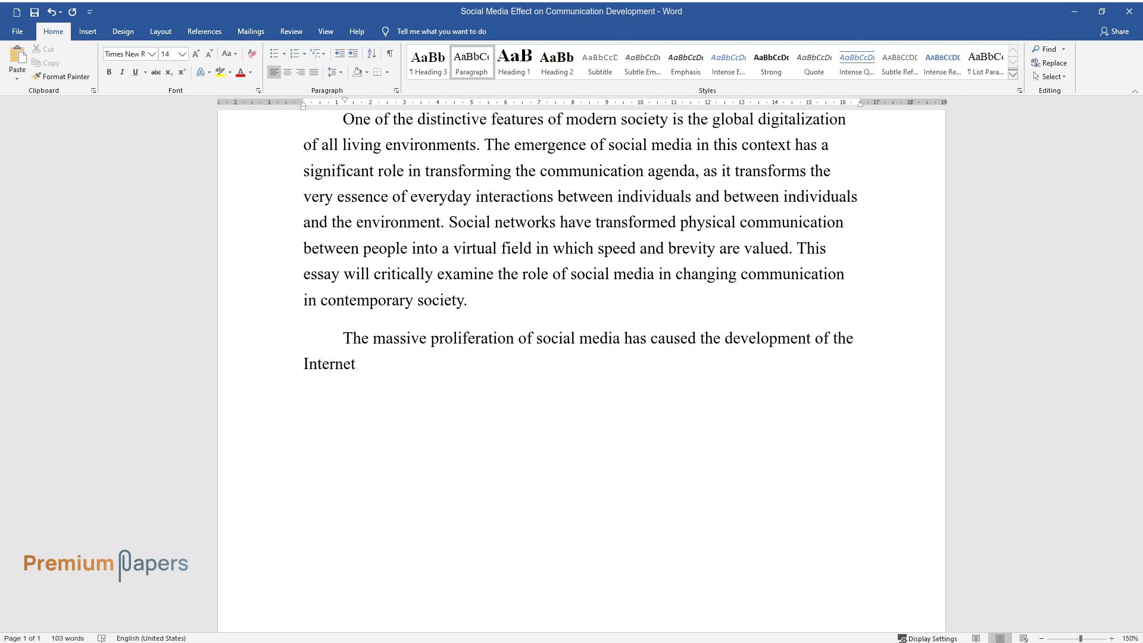
{"action": "type", "text": ", in which each user can find a co"}
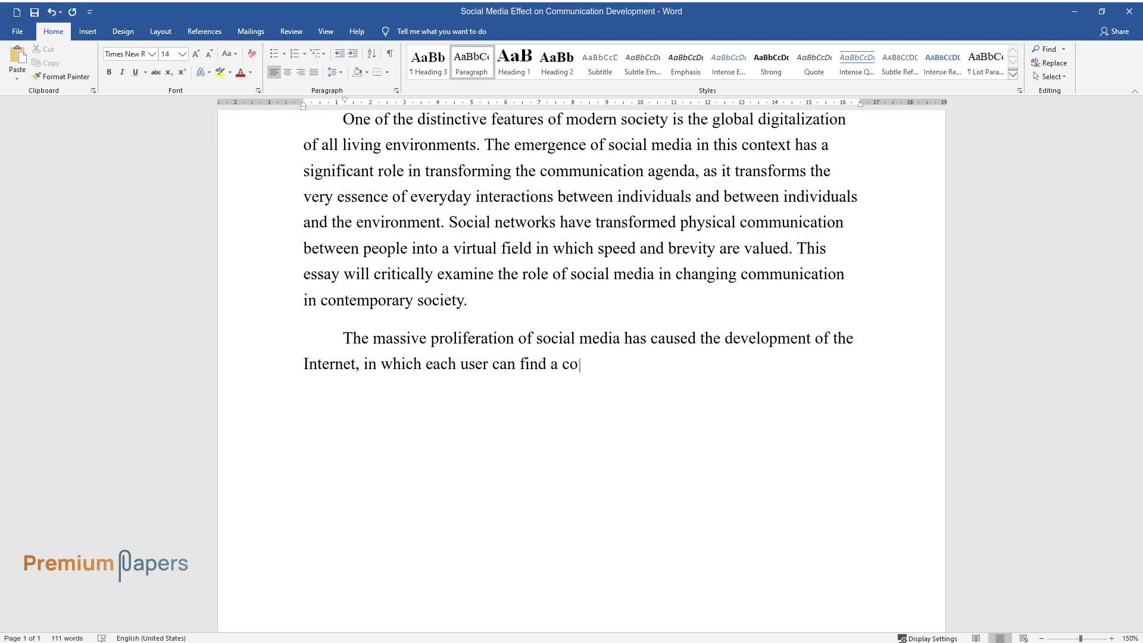
{"action": "type", "text": "mmunity of interest. The Internet"}
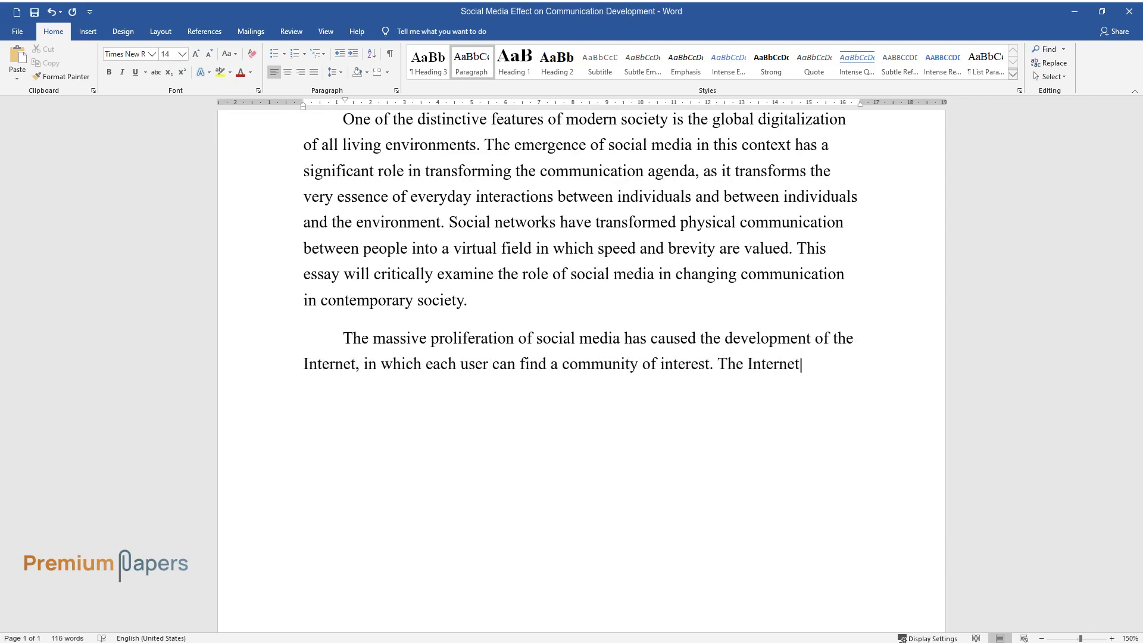
{"action": "type", "text": " does not have a single functional"}
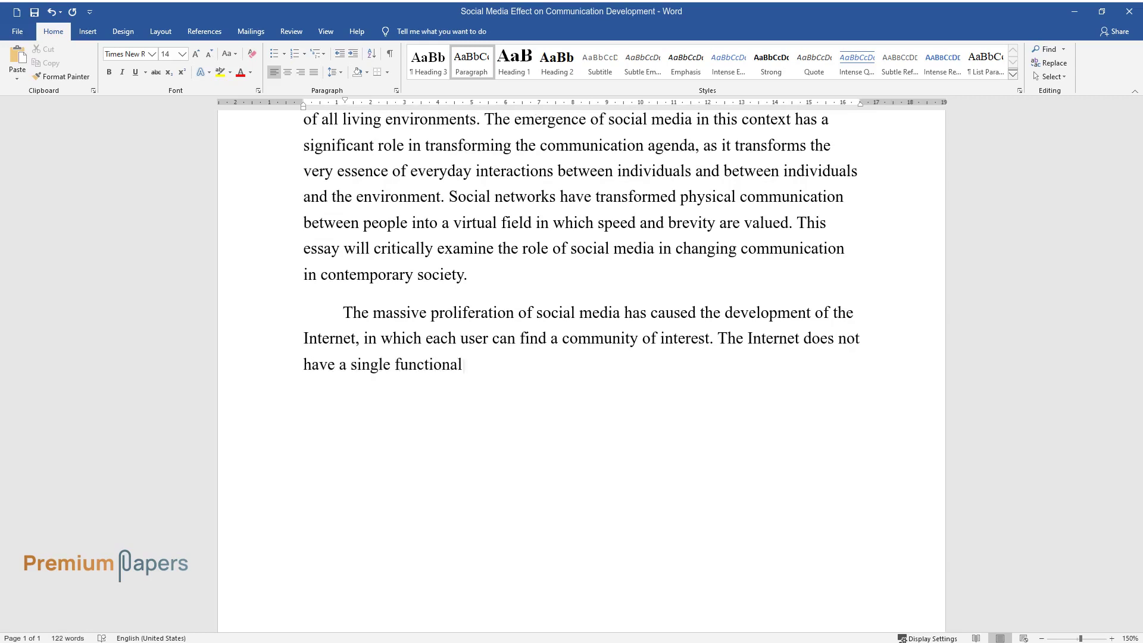
{"action": "type", "text": " focus but instead allowsindividu"}
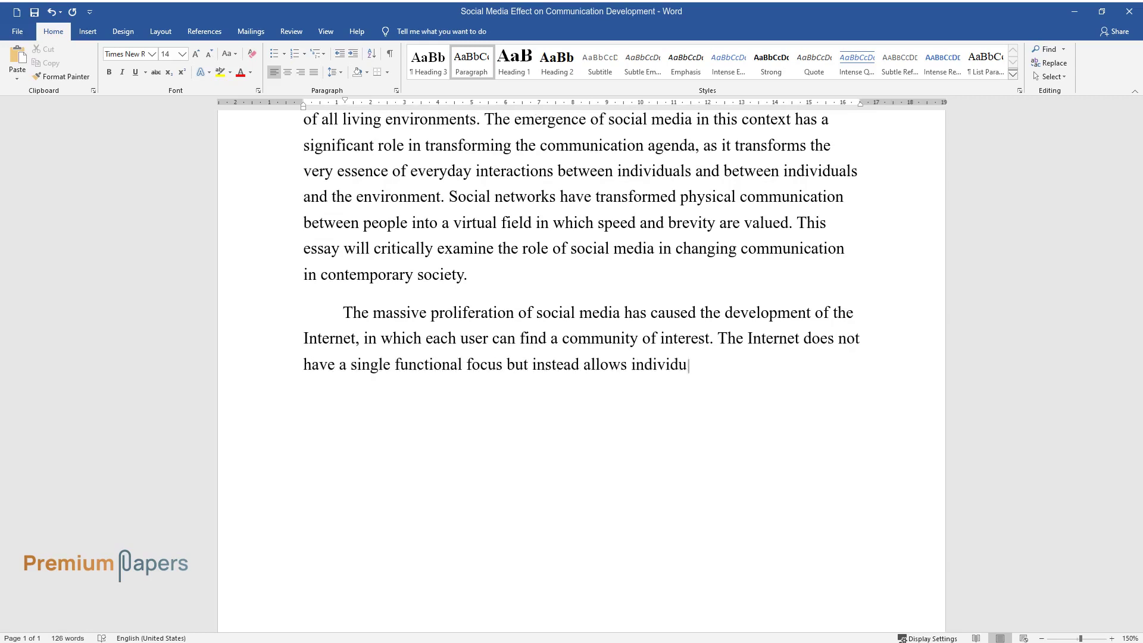
{"action": "type", "text": "als to spend time"}
{"action": "type", "text": "see fit, whether it be learning new knowle"}
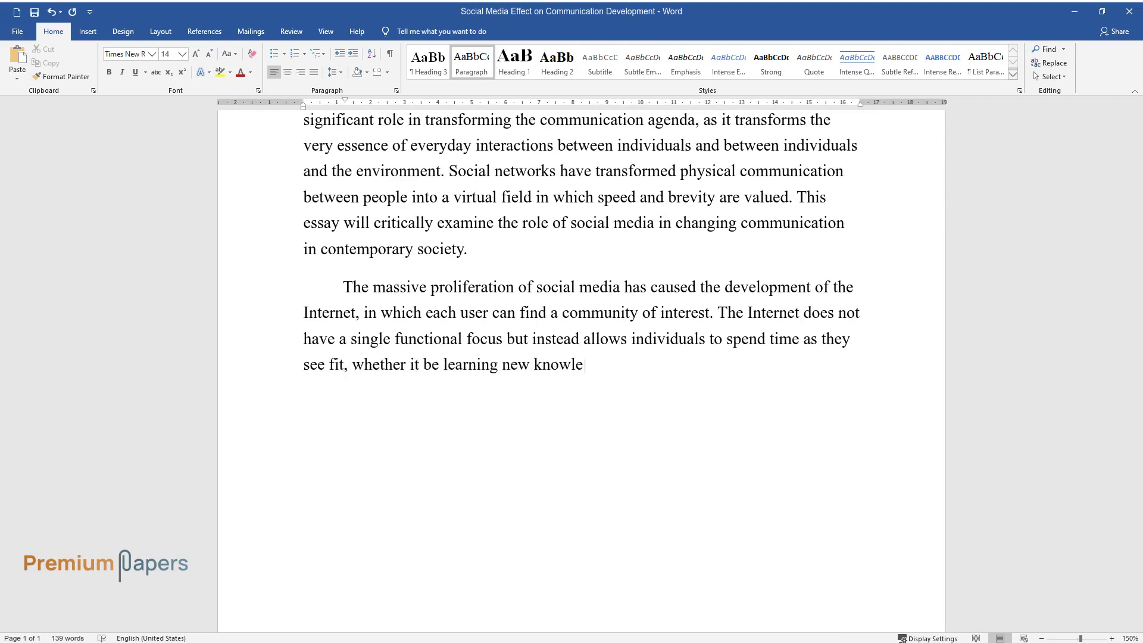
{"action": "type", "text": "dge, playing video games, or socia"}
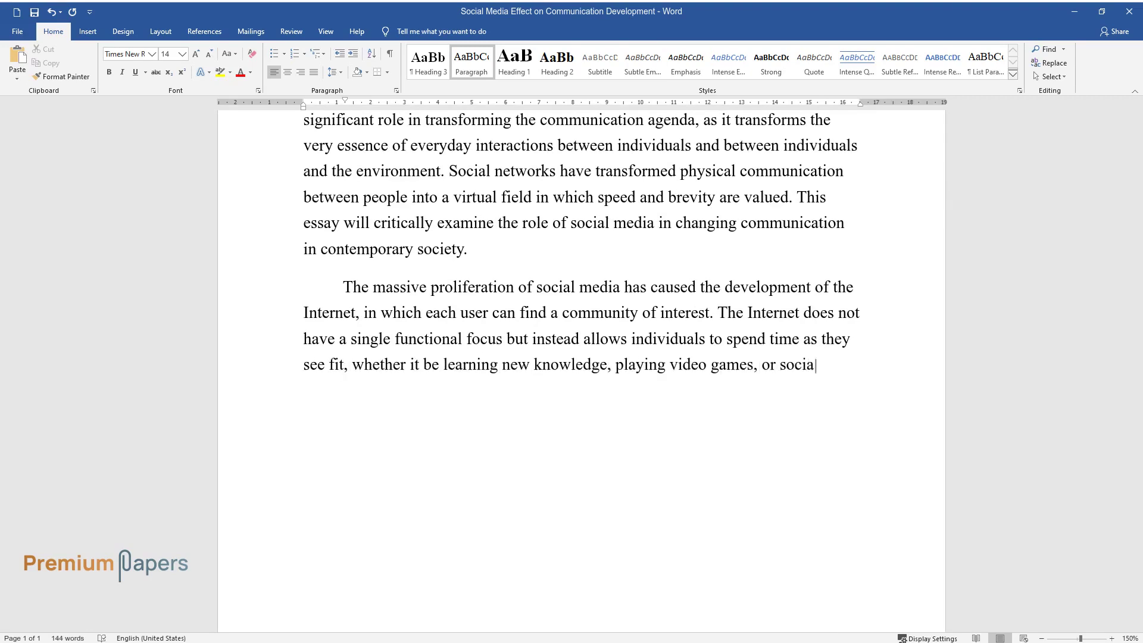
{"action": "type", "text": "lizing. Social media also has a se"}
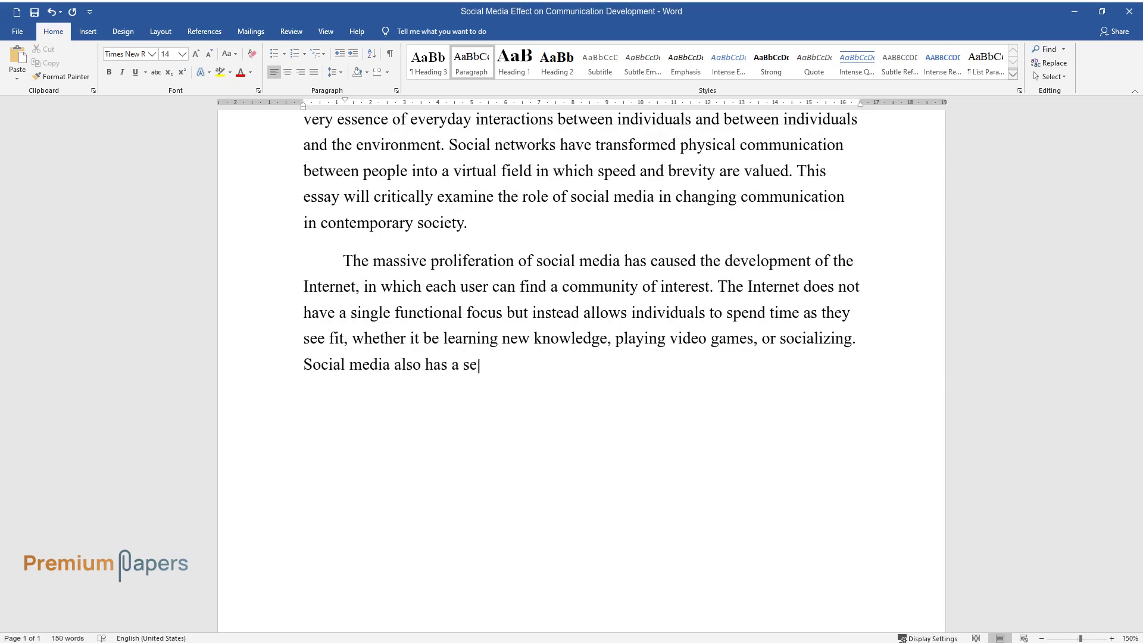
{"action": "type", "text": "t of purposes: the user can commun"}
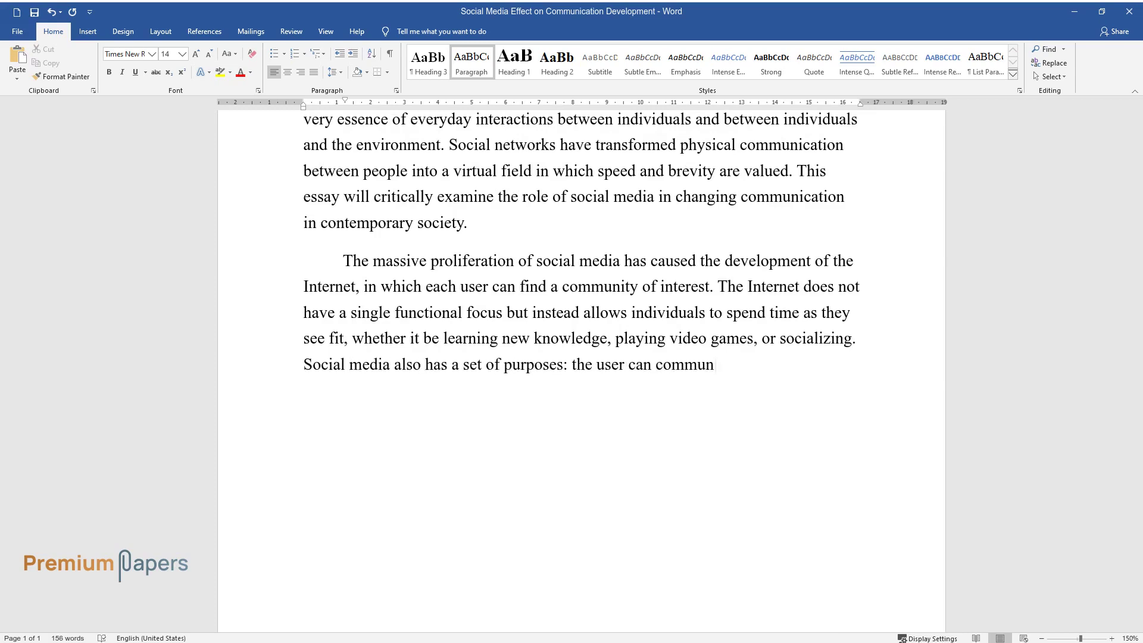
{"action": "type", "text": "icate, explore the news feed, or o"}
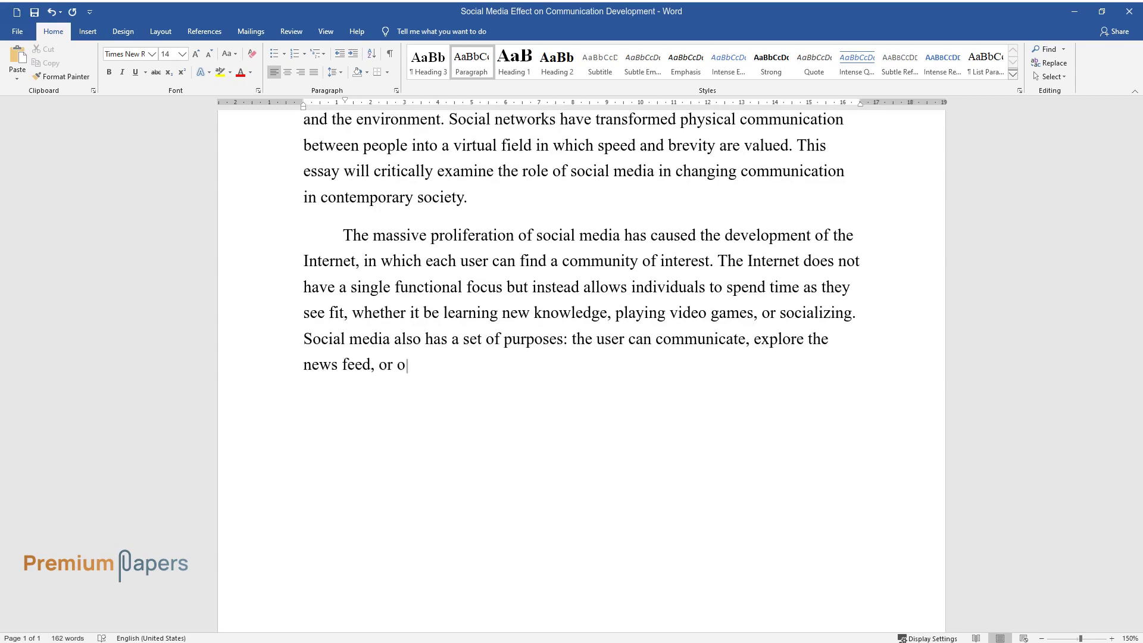
{"action": "type", "text": "therwise spend their leisure time"}
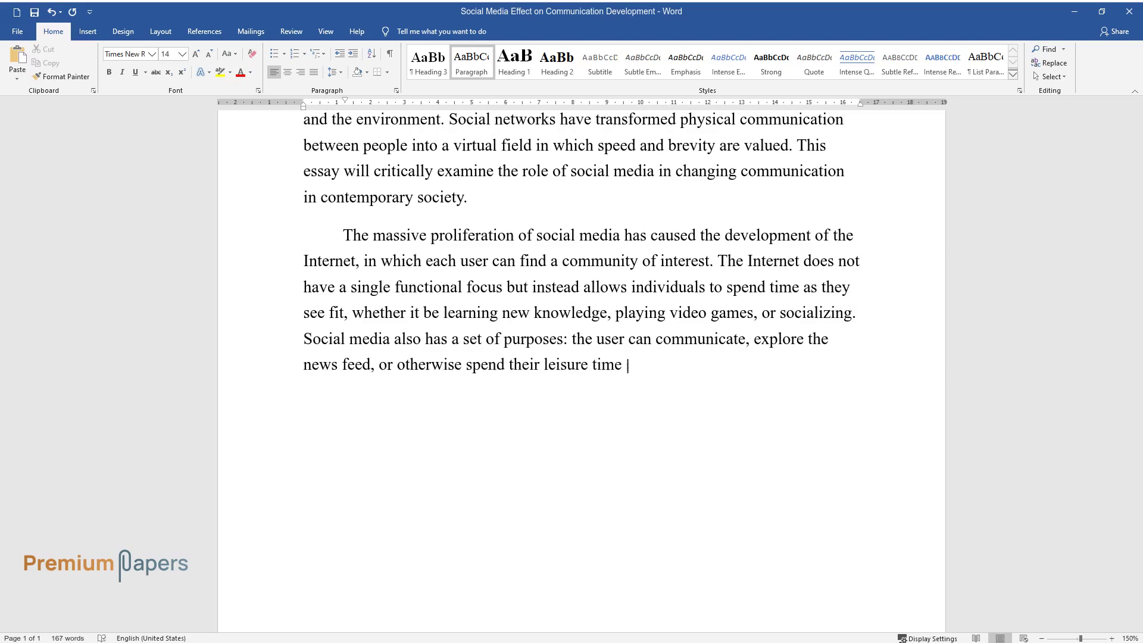
{"action": "type", "text": "depending on thefunctional spect"}
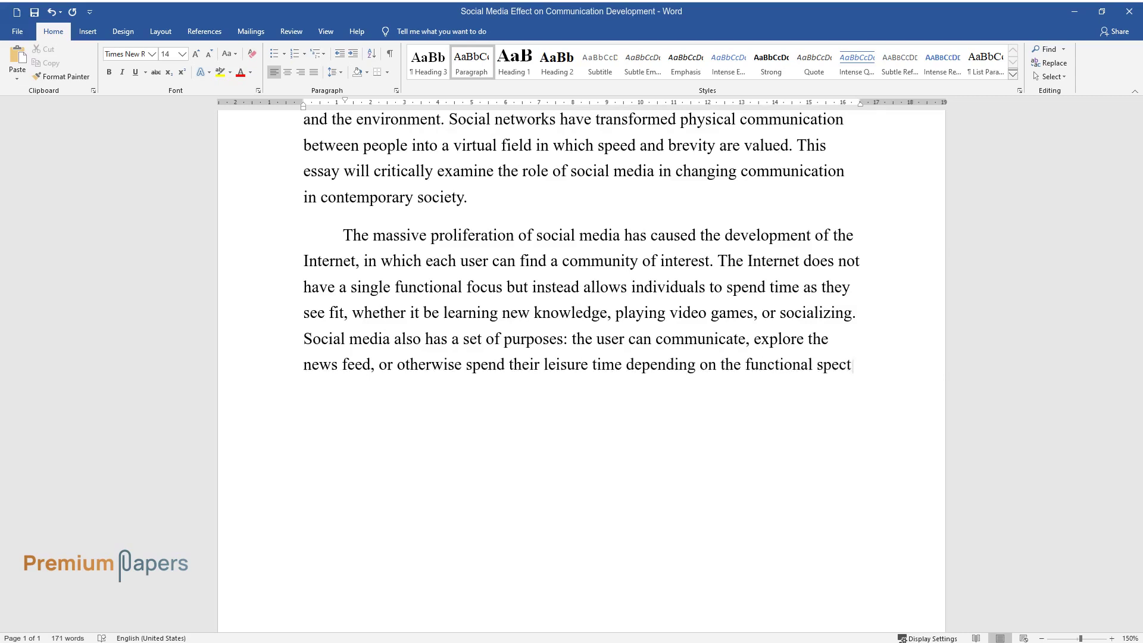
{"action": "type", "text": "rum of the platform. However, the"}
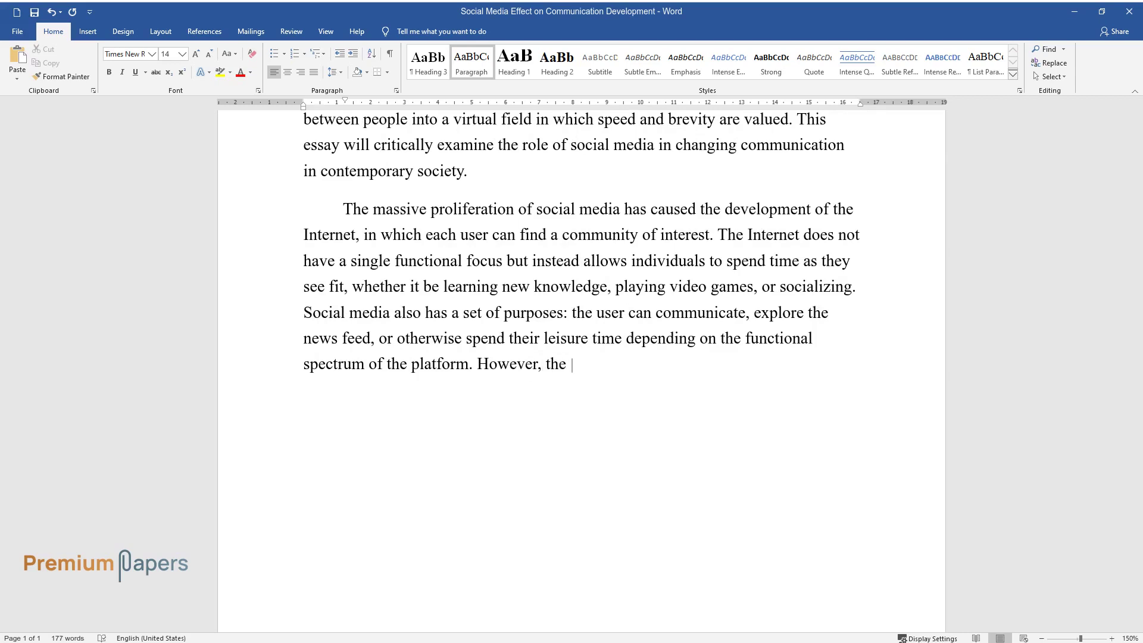
{"action": "type", "text": "primary thrust of social media, be"}
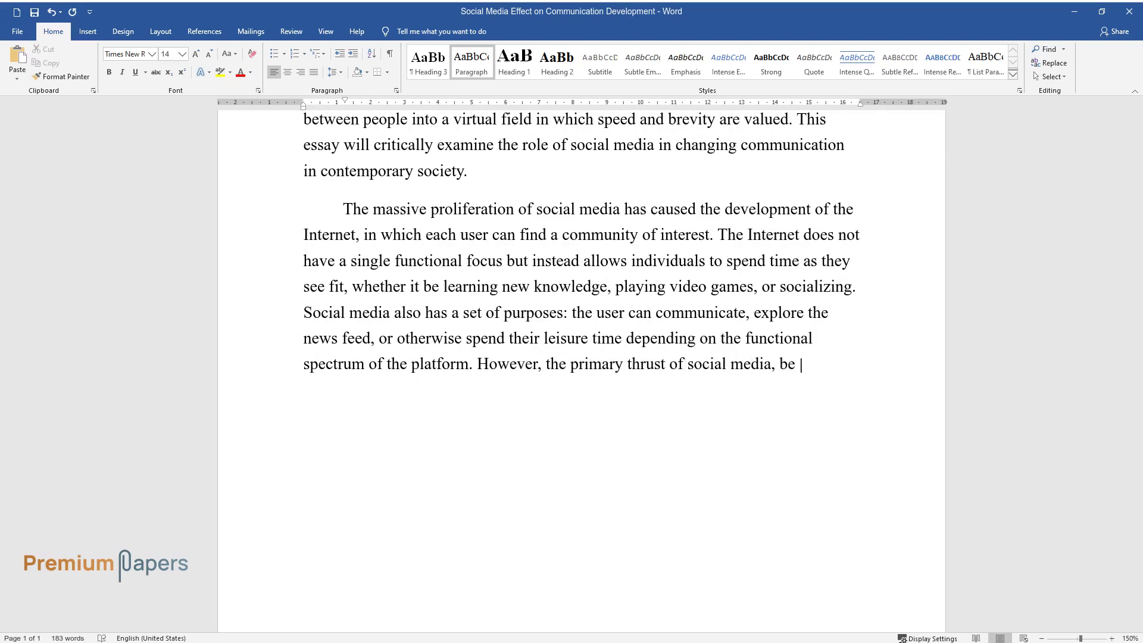
{"action": "type", "text": "it Facebook, Instagram, or Twitte"}
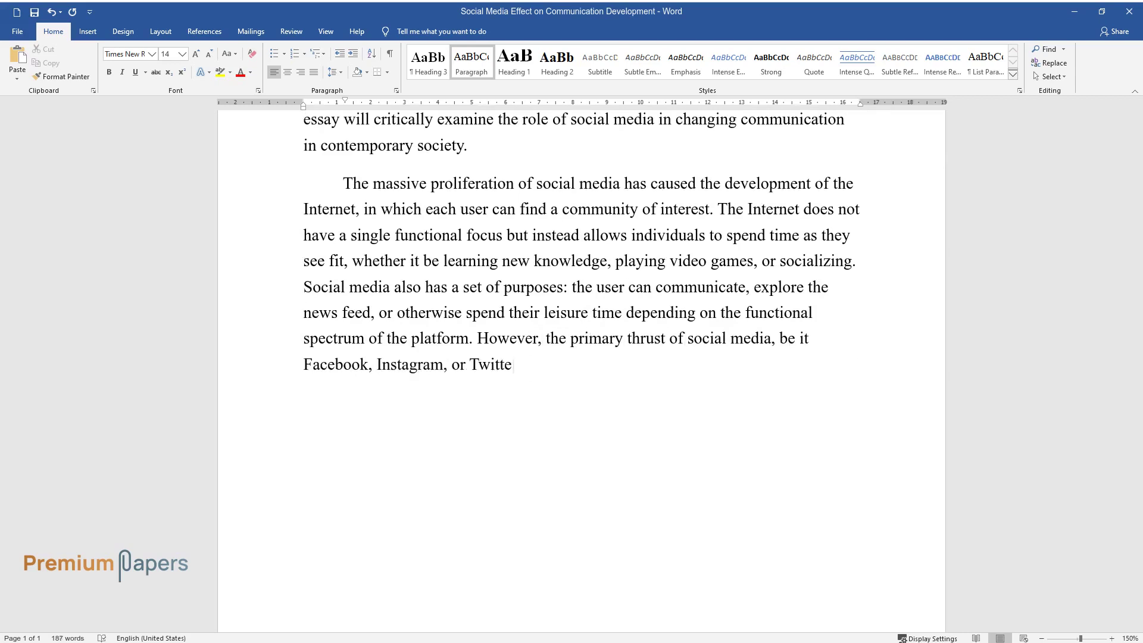
{"action": "type", "text": "support active communicat"}
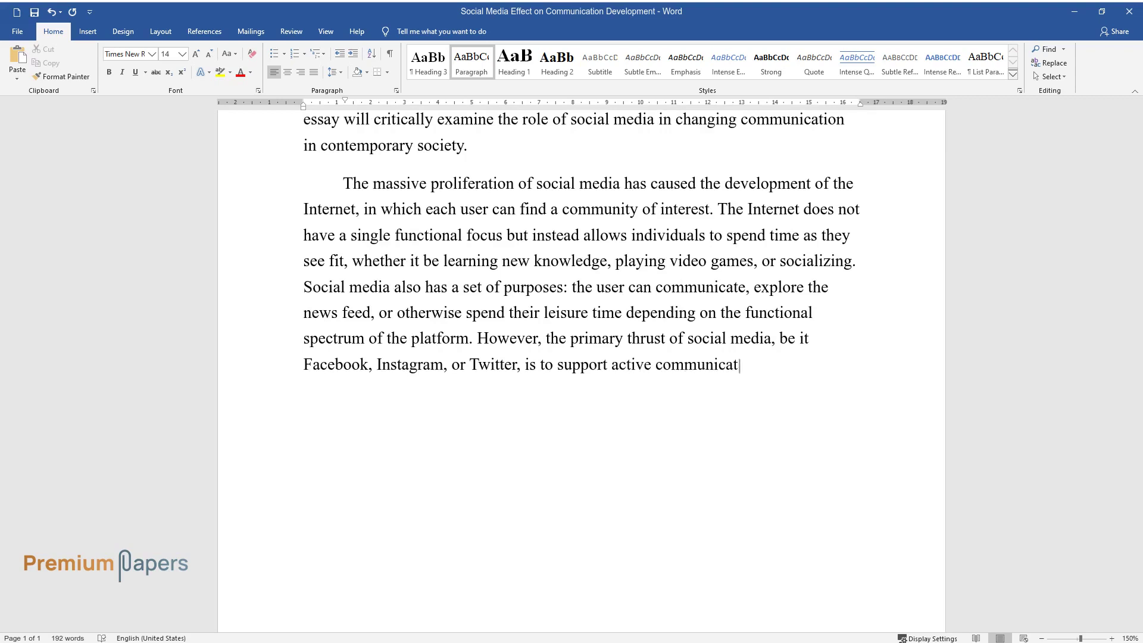
{"action": "type", "text": "ion between people. In this contex"}
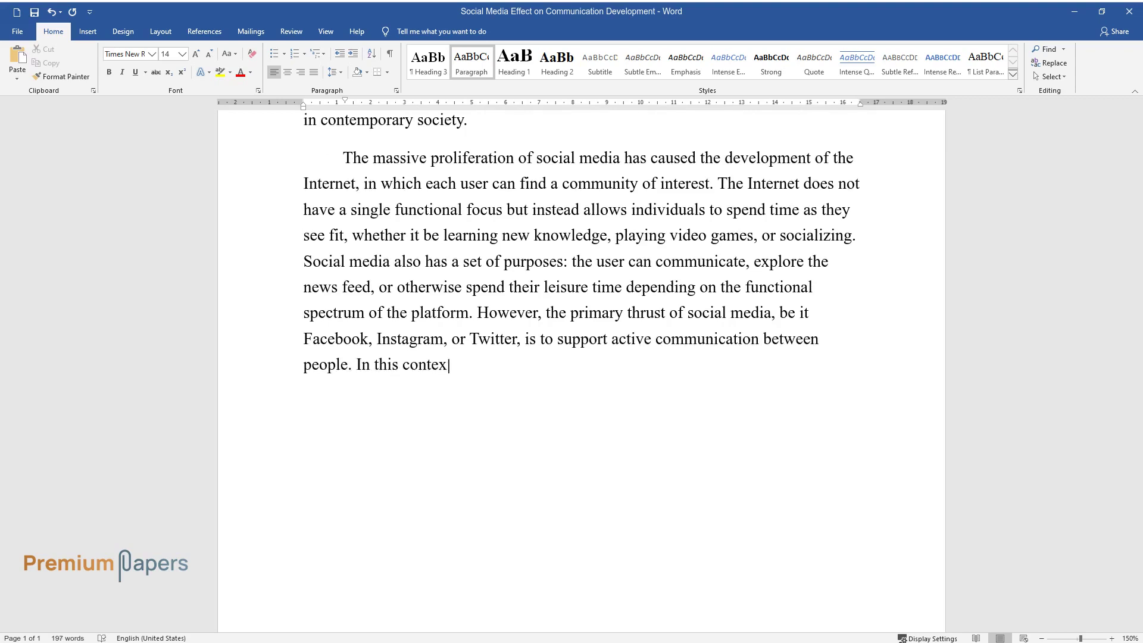
{"action": "type", "text": "important to recognize th"}
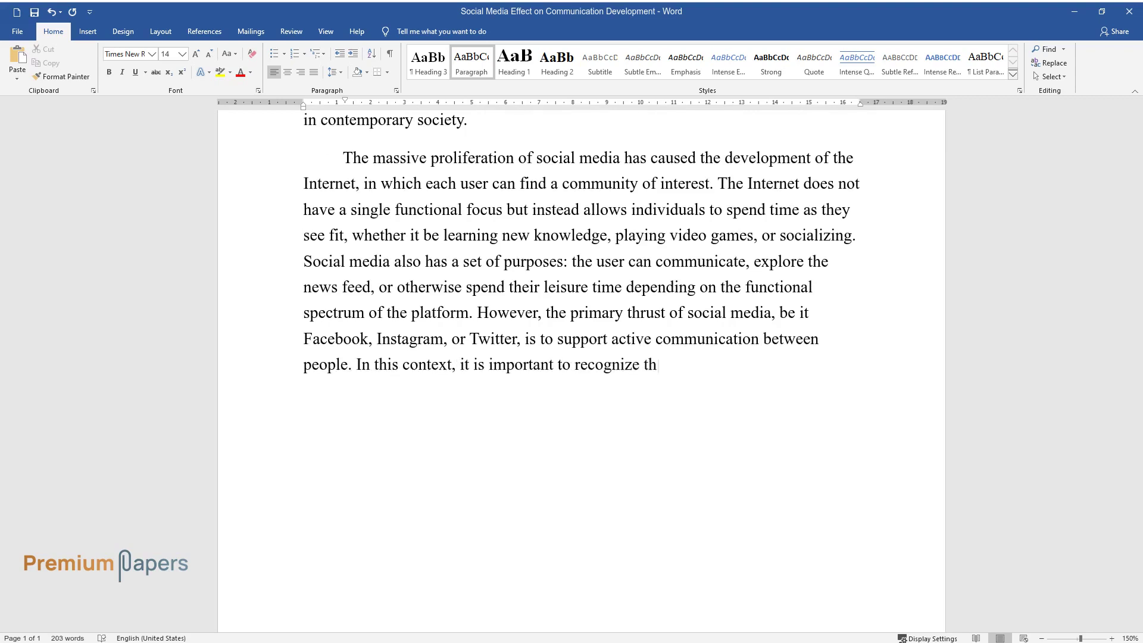
{"action": "type", "text": "at social networks are rapidly ev"}
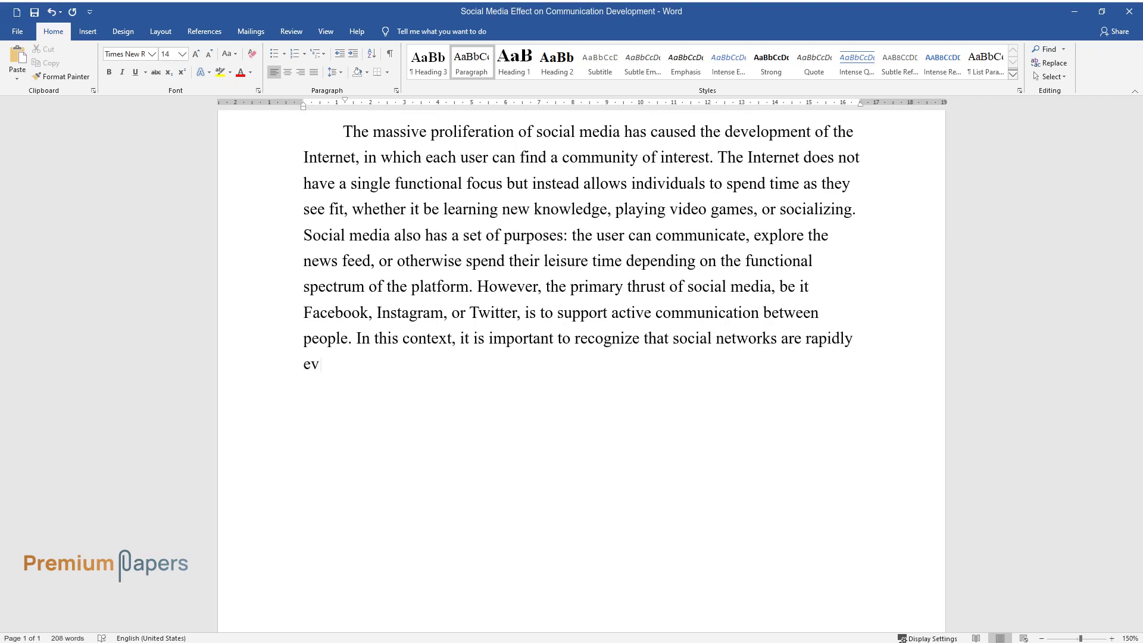
{"action": "type", "text": "olving and creating more opportuni"}
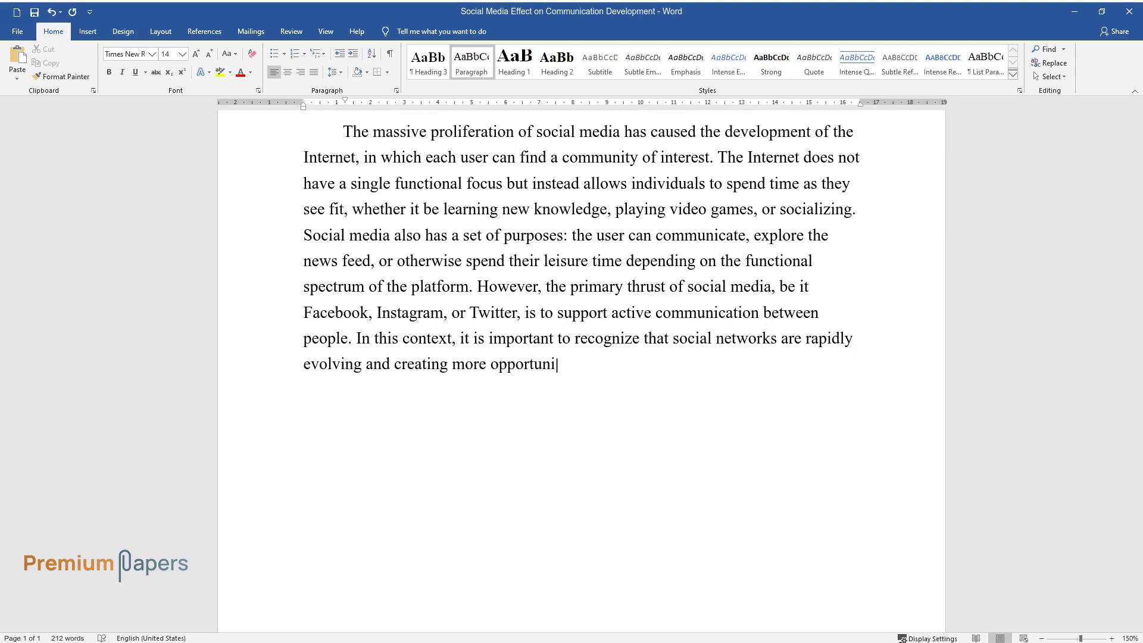
{"action": "type", "text": "communication, adding video calling,"}
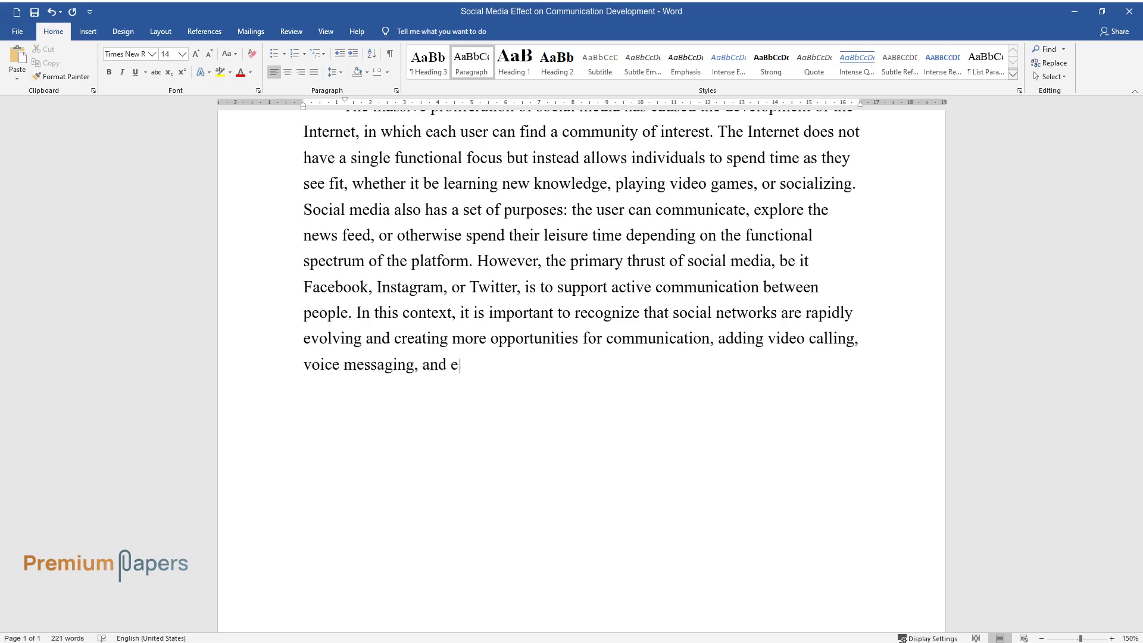
{"action": "type", "text": " voice messaginmoji functions to text messaging."}
Step: Complete the digitalization paragraph ending 'or a virtual audience.' and begin the fourth indented paragraph
{"action": "key", "text": "Return"}
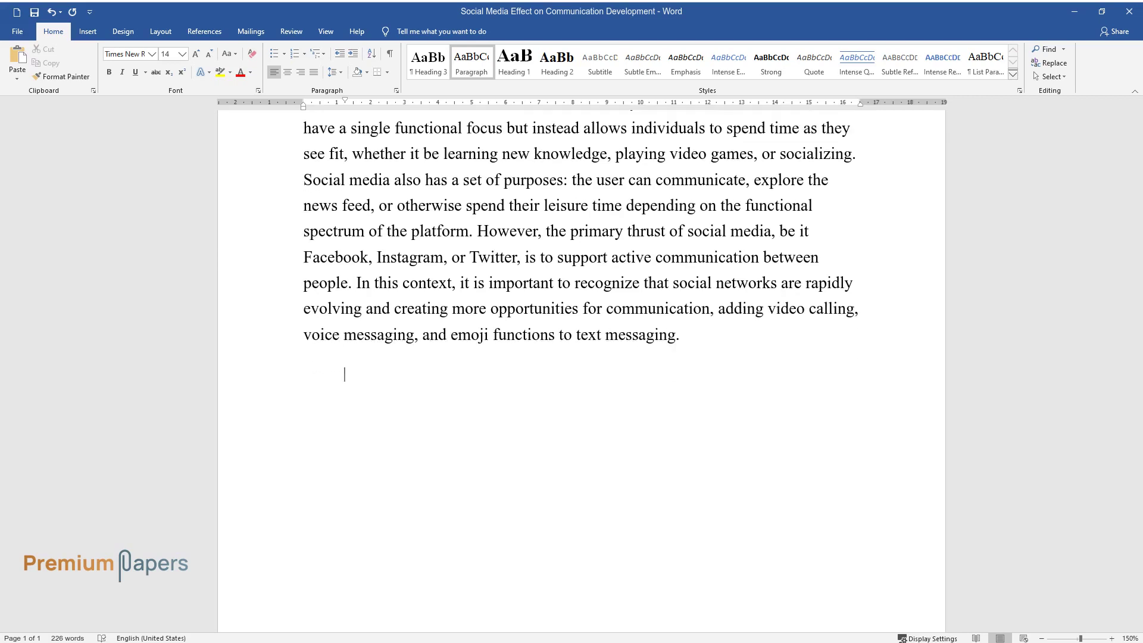
{"action": "type", "text": "Glob"}
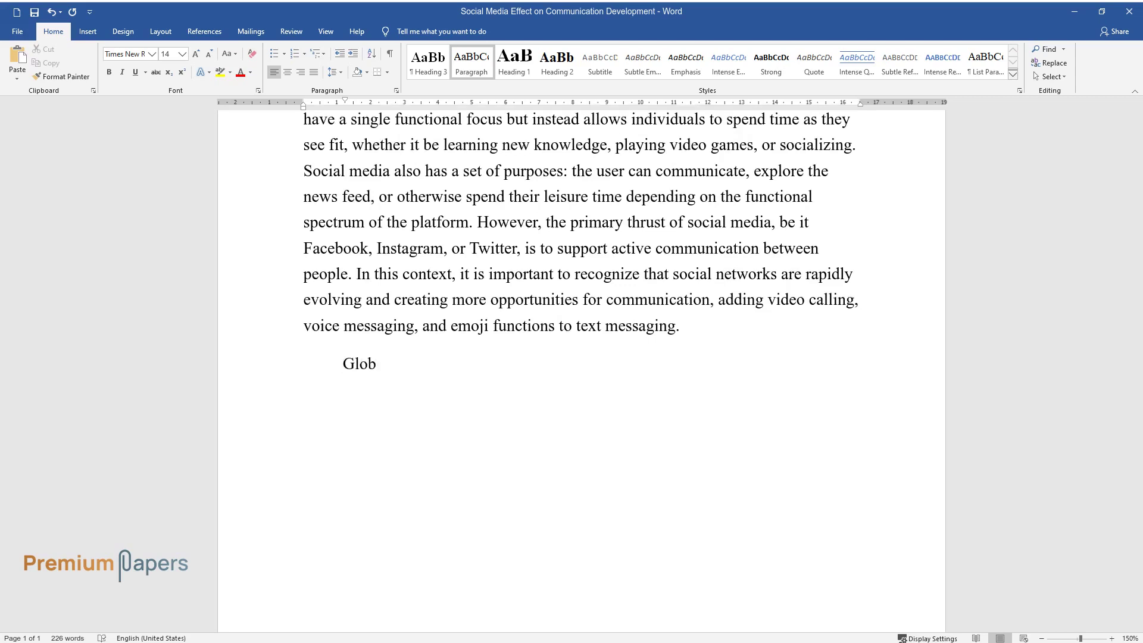
{"action": "type", "text": "al digitalization has affected the"}
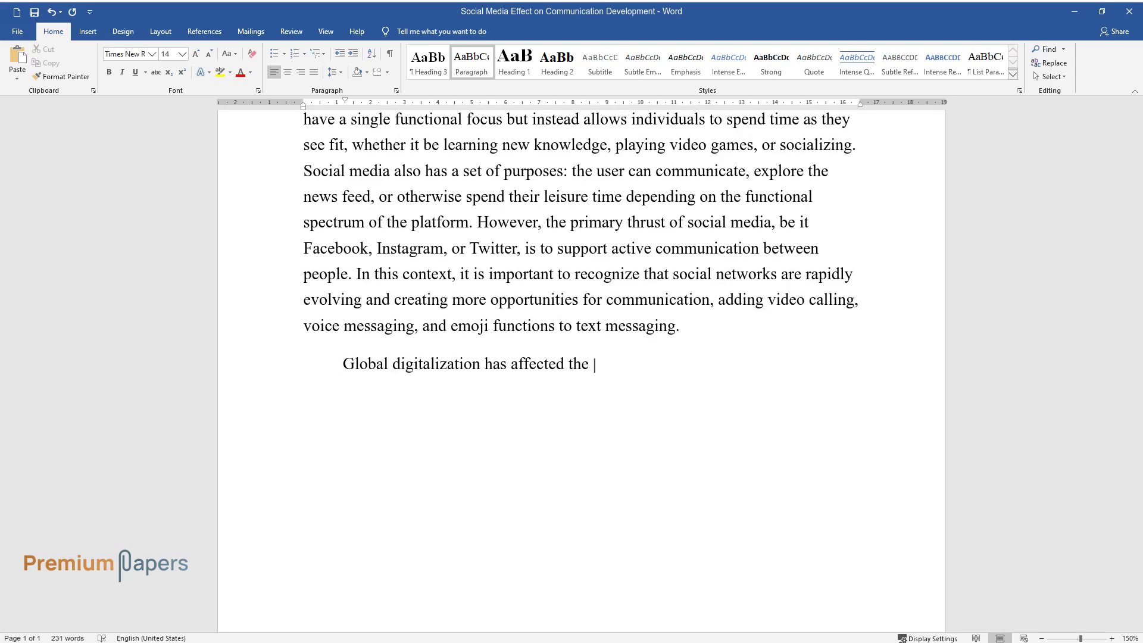
{"action": "type", "text": "nature of communication, significant"}
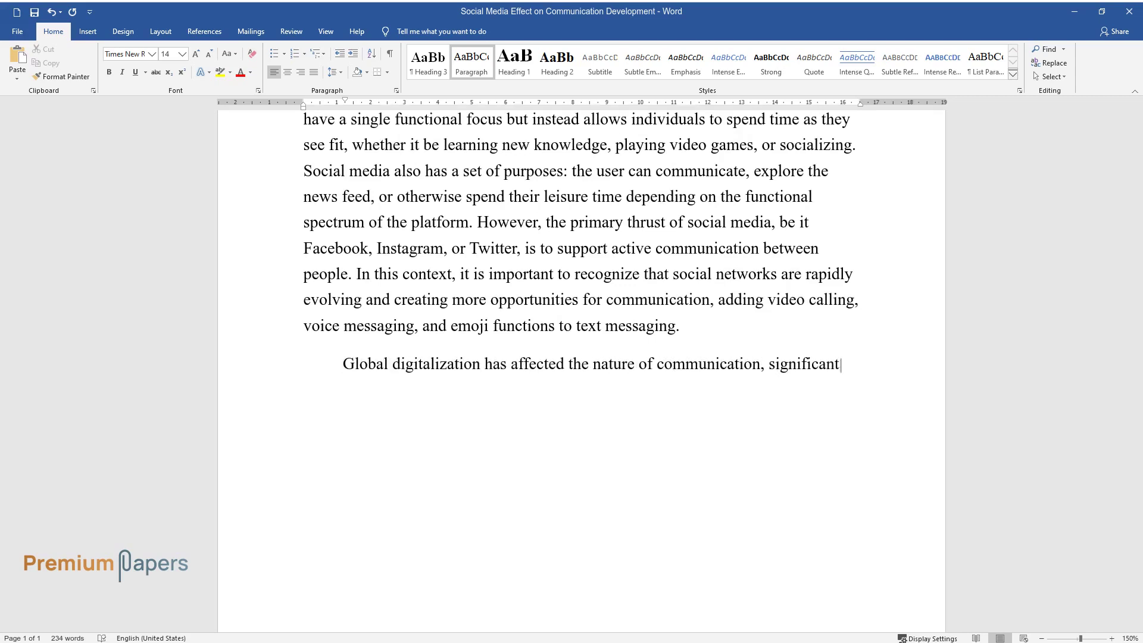
{"action": "type", "text": "ly changing the a"}
{"action": "type", "text": "pproach to what is"}
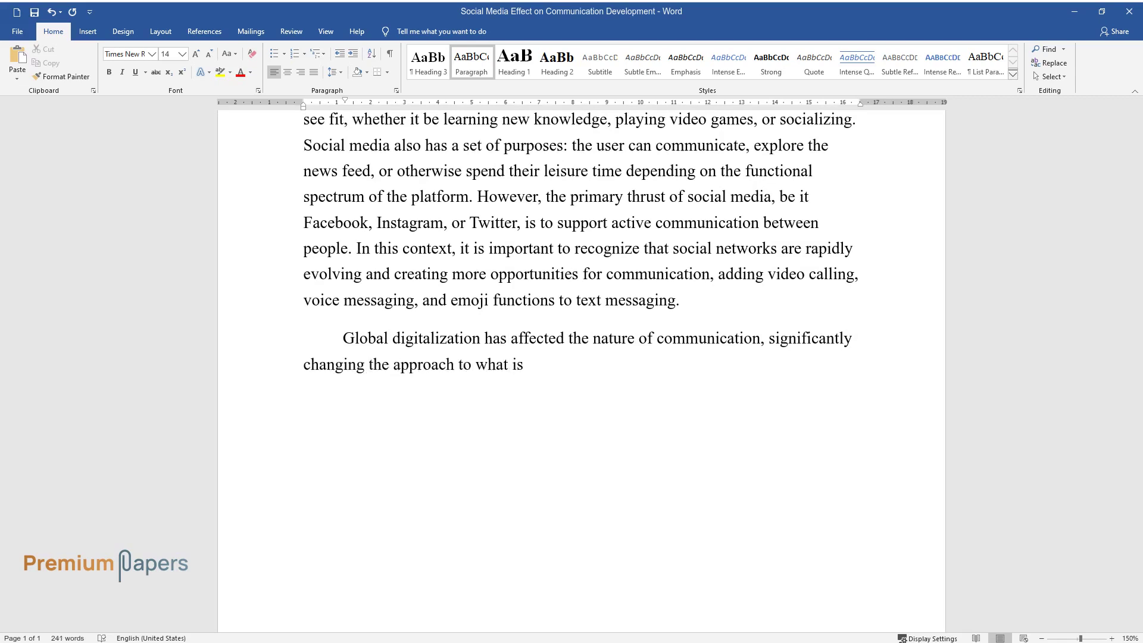
{"action": "type", "text": " commonly referred to ascommunicat"}
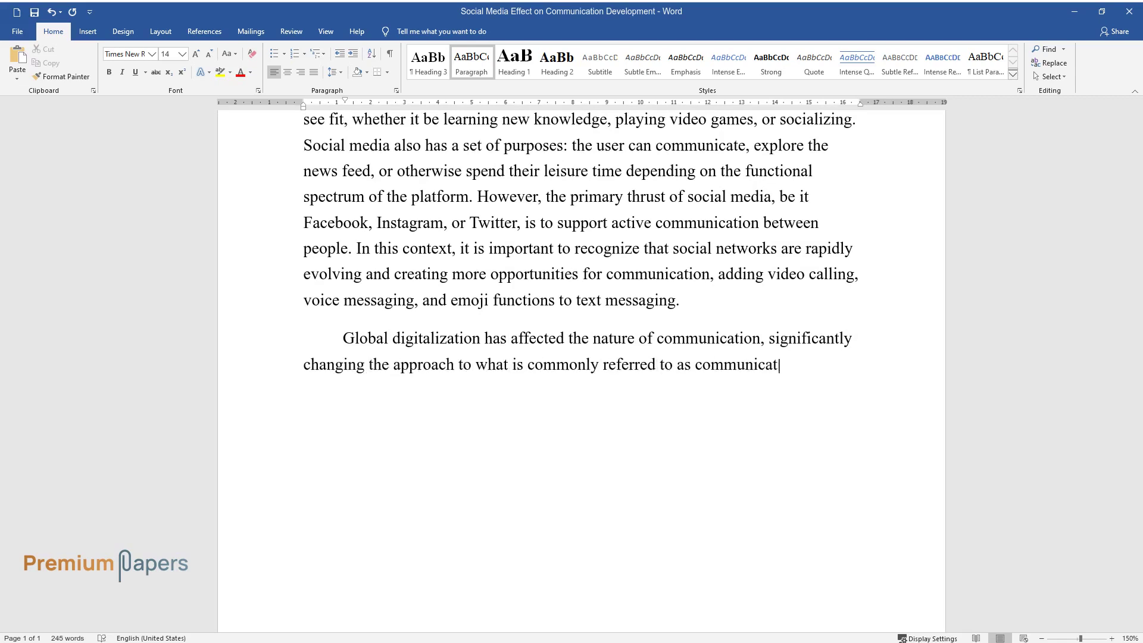
{"action": "type", "text": "ditional forms of postal co"}
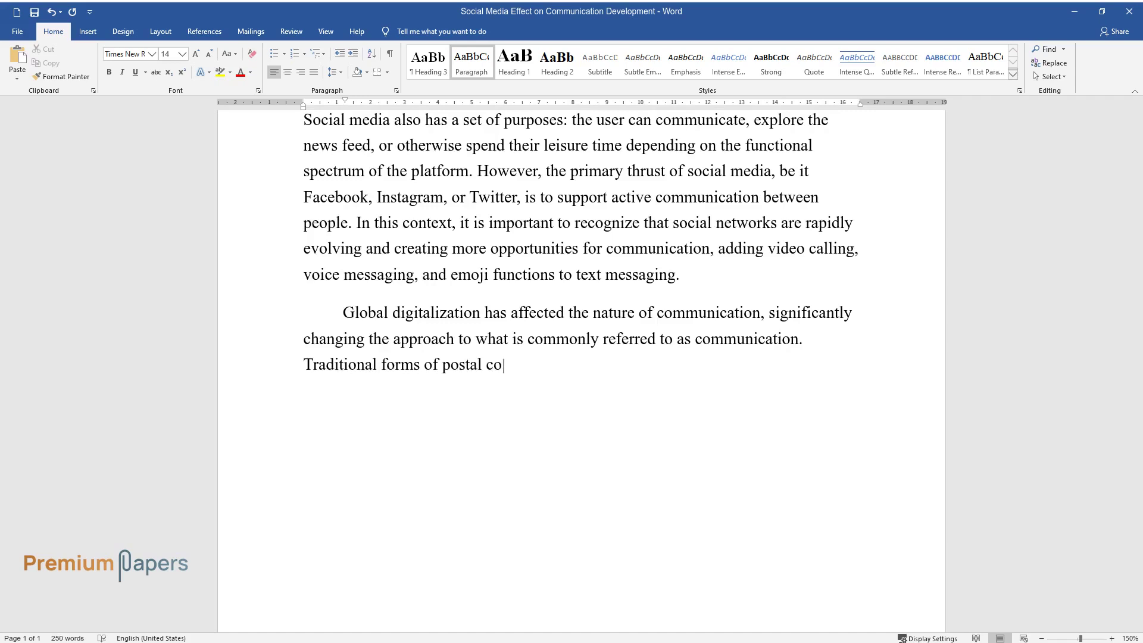
{"action": "type", "text": "rrespondence, inwhich each letter"}
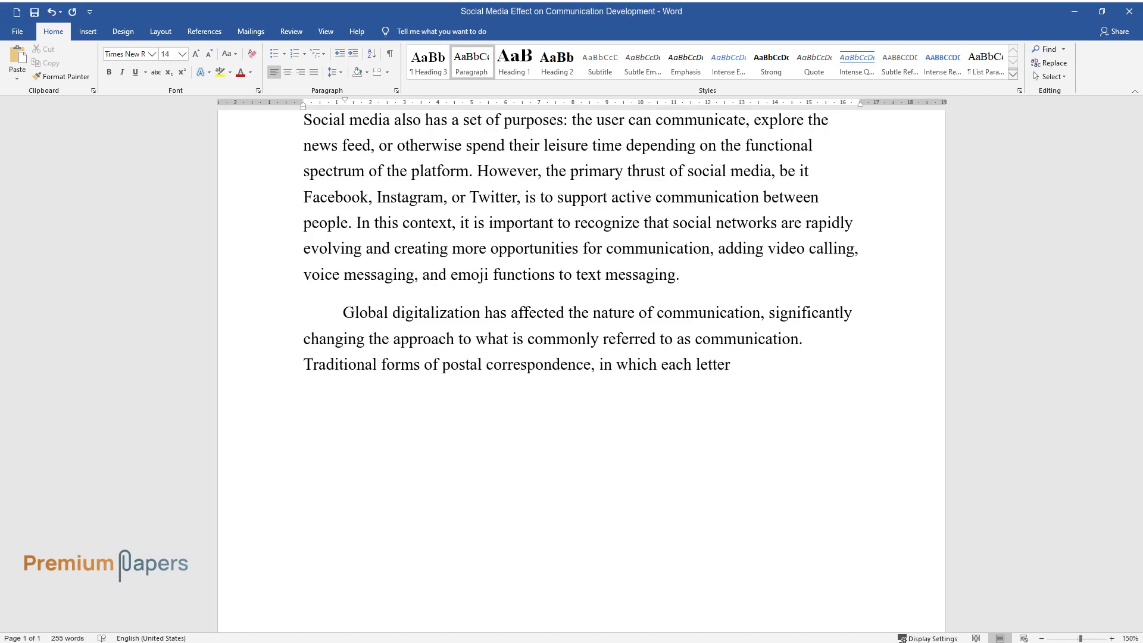
{"action": "type", "text": " had to contain a coherent meaning a"}
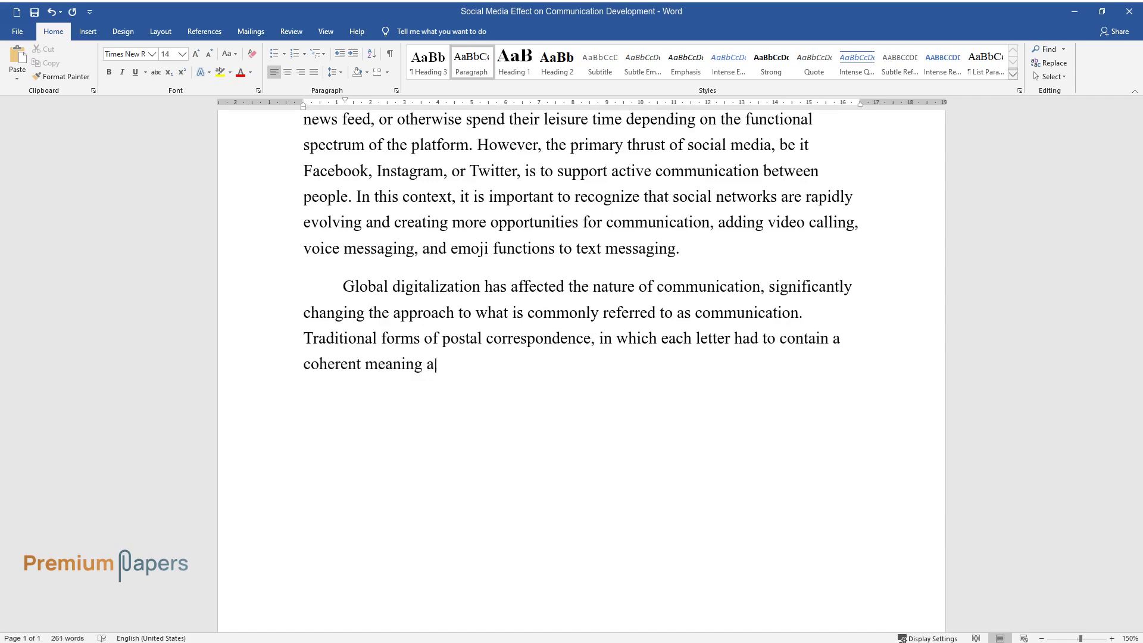
{"action": "type", "text": "nd waiting for a reply took a long"}
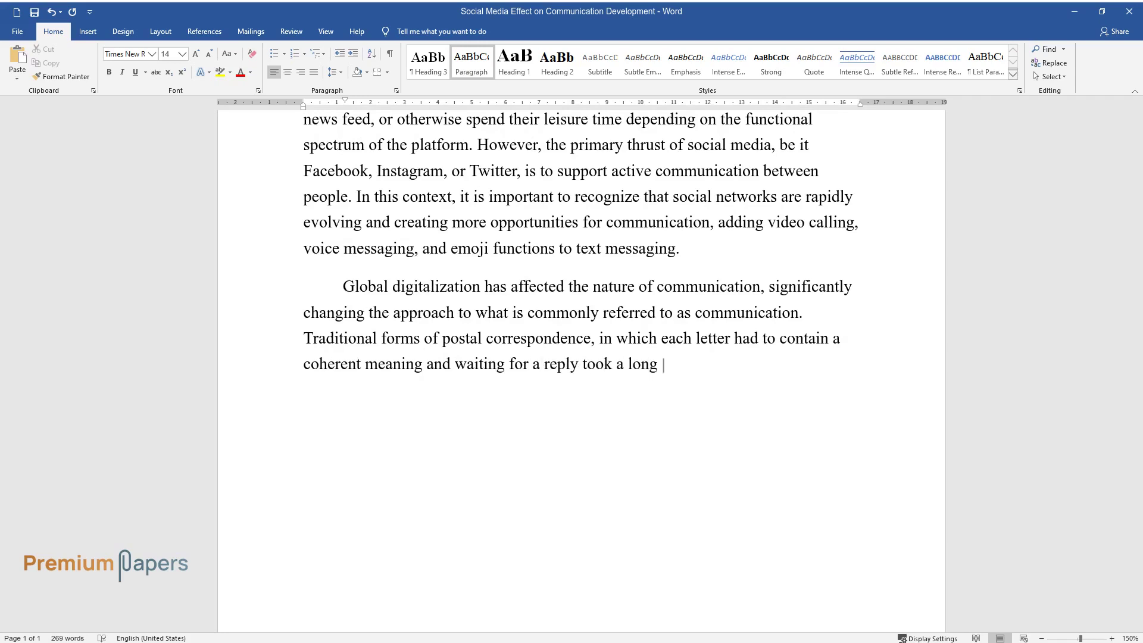
{"action": "type", "text": " no longer relevant to mod"}
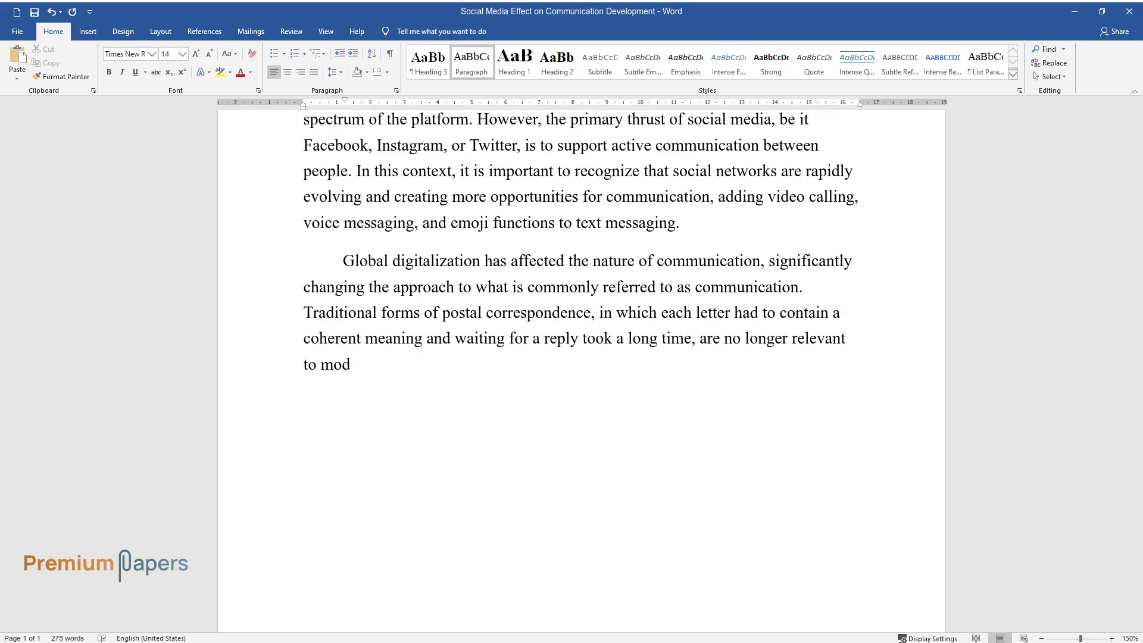
{"action": "type", "text": "ern society. Social media has catal"}
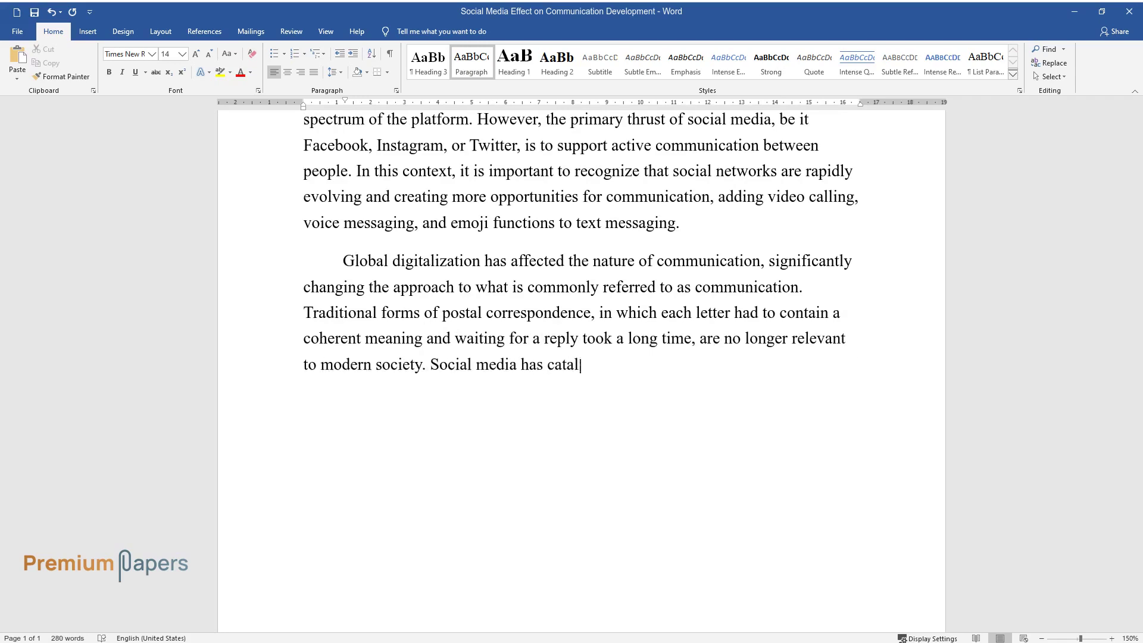
{"action": "type", "text": "yzed the acceleration of communicat"}
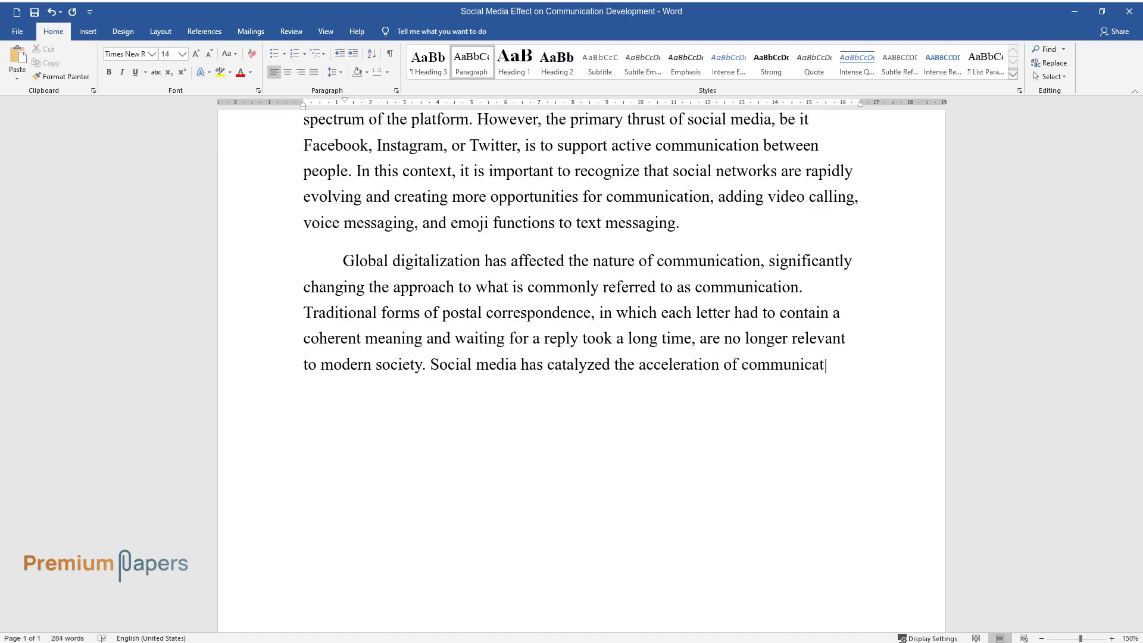
{"action": "type", "text": "ion such "}
{"action": "type", "text": "length of time i"}
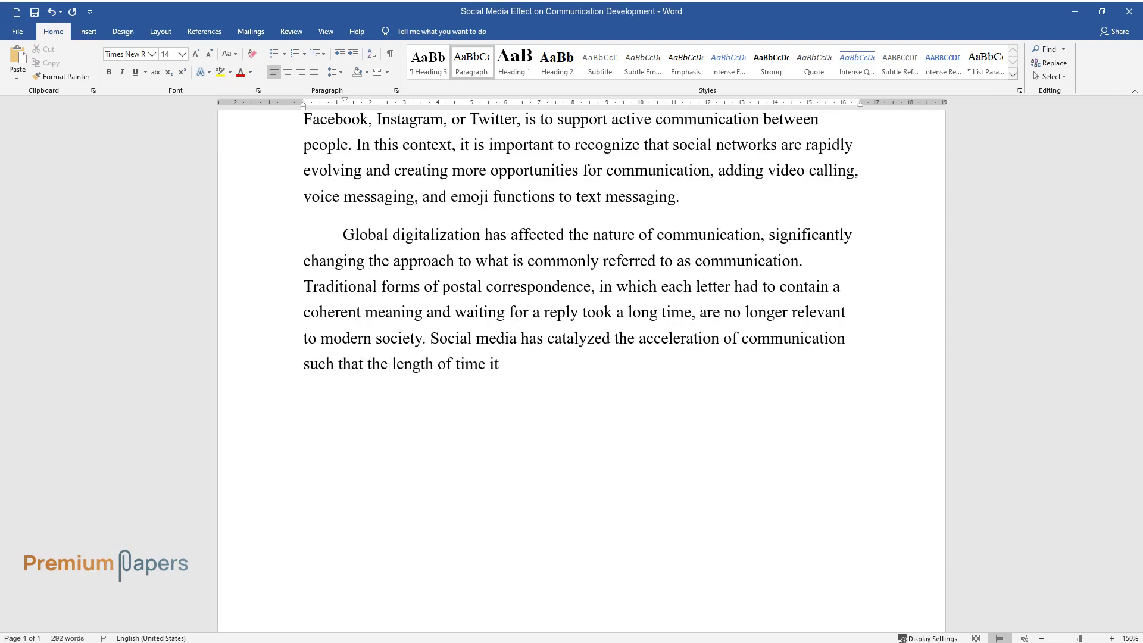
{"action": "type", "text": " takes to respond to a message hasshortened many times over. An indiv"}
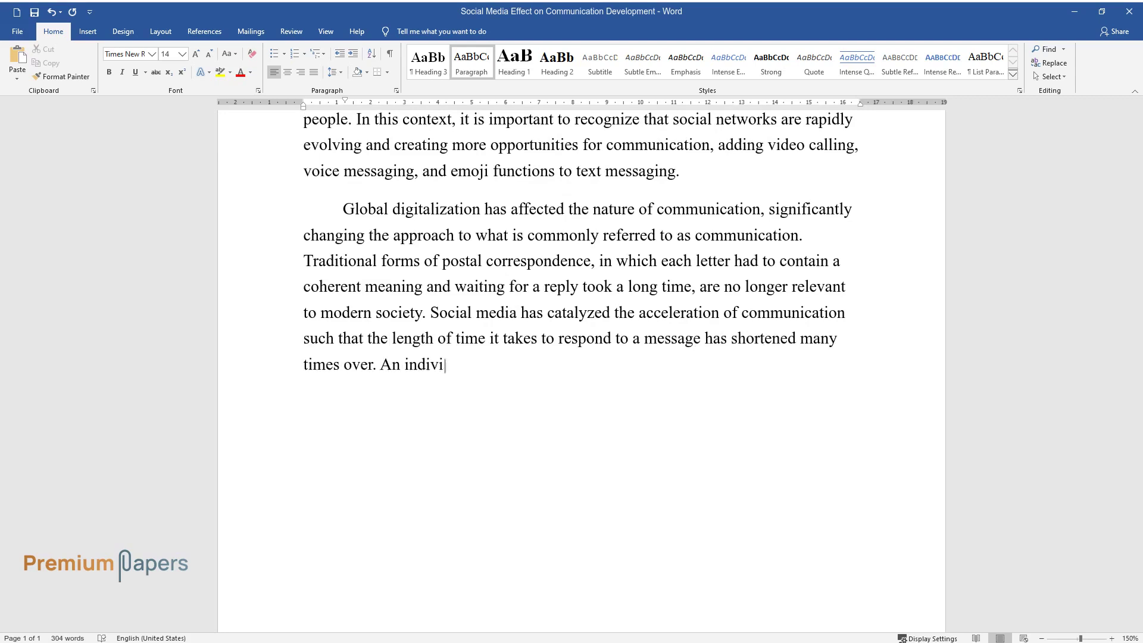
{"action": "type", "text": "idual who has written a message can"}
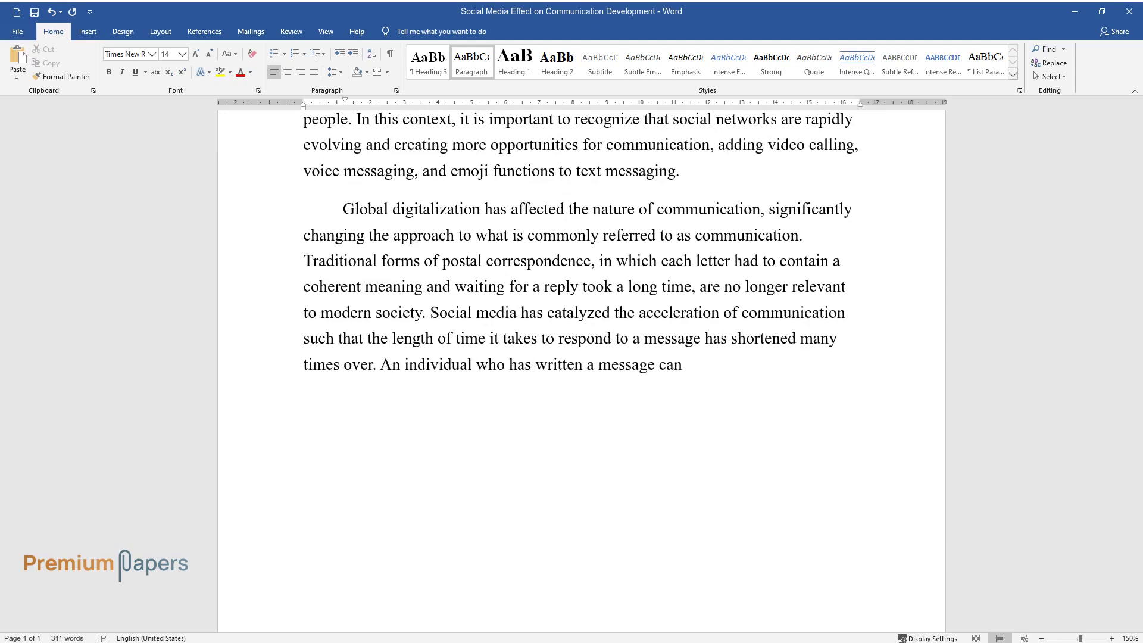
{"action": "type", "text": " receive a response within even a fe"}
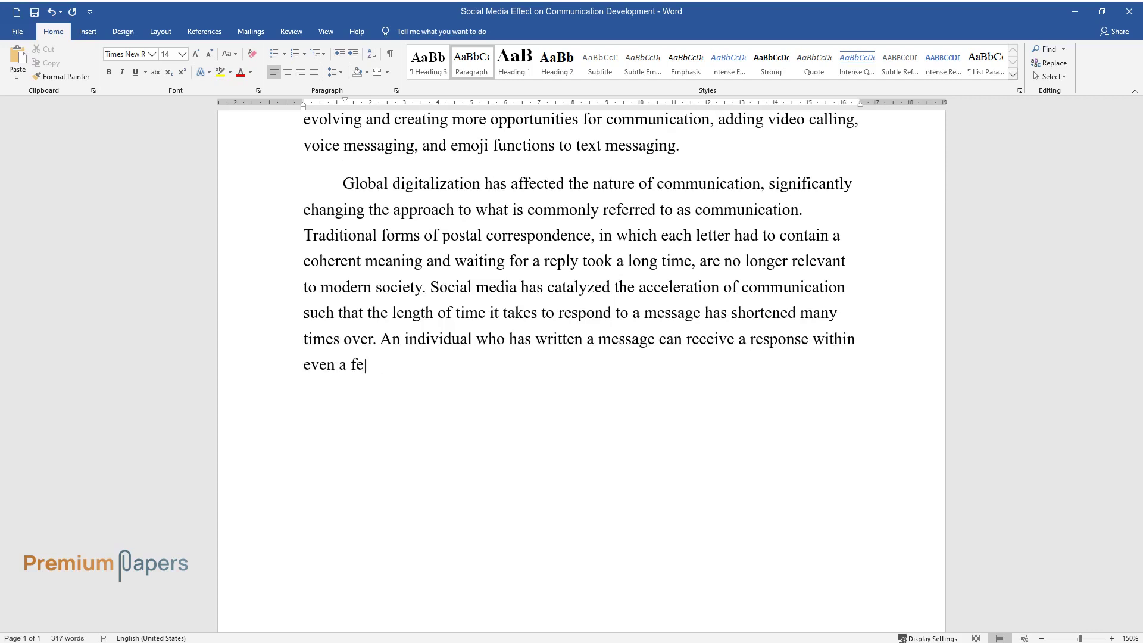
{"action": "type", "text": "w seconds. In terms of communicatio"}
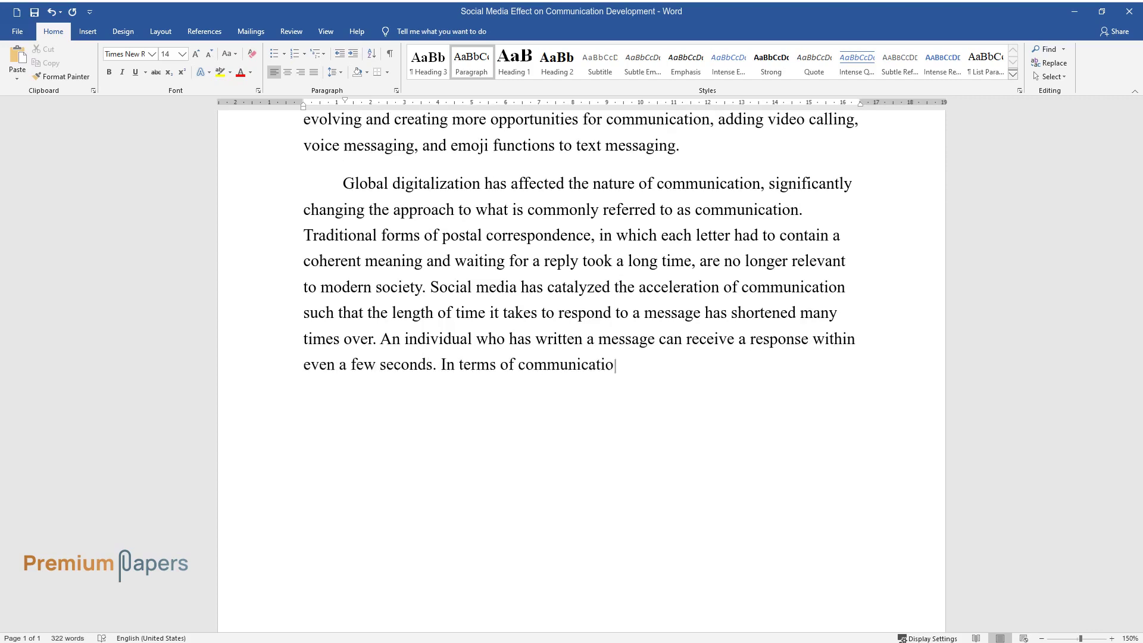
{"action": "type", "text": "n skills, this metamorphosis create"}
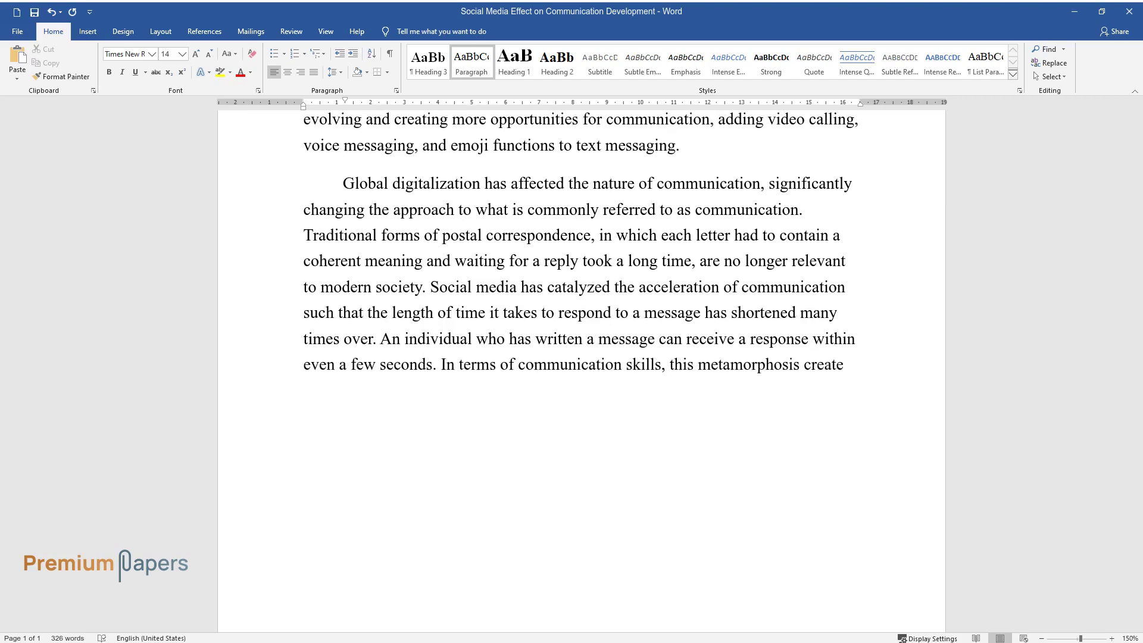
{"action": "type", "text": "s a sense of urgency and a desire t"}
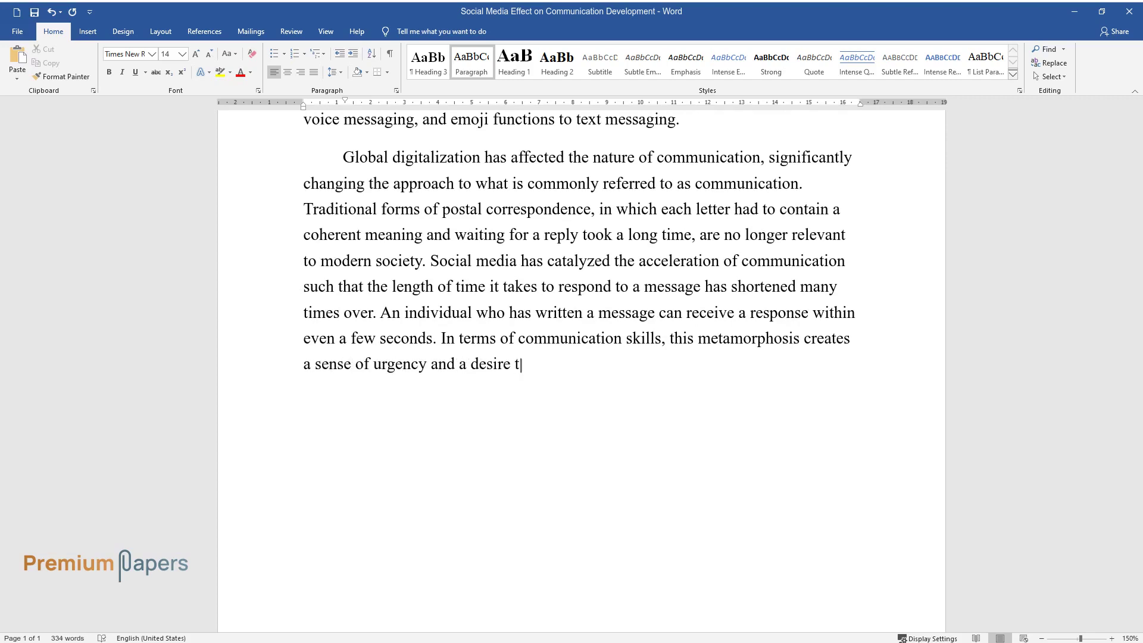
{"action": "type", "text": "o get a response right away. This h"}
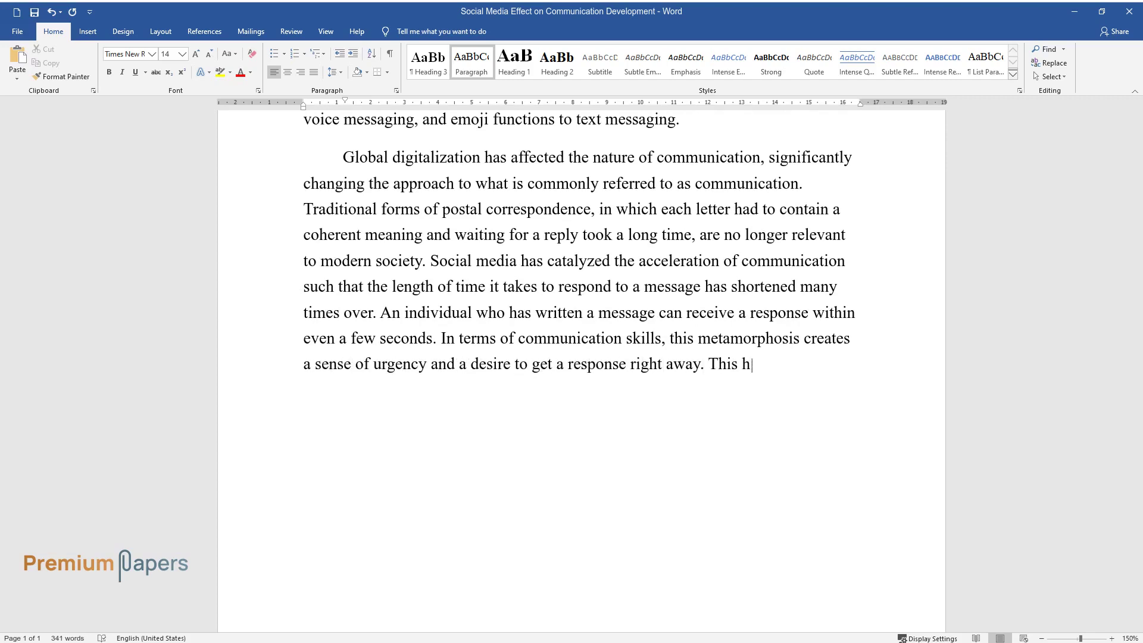
{"action": "type", "text": "as the opposite"}
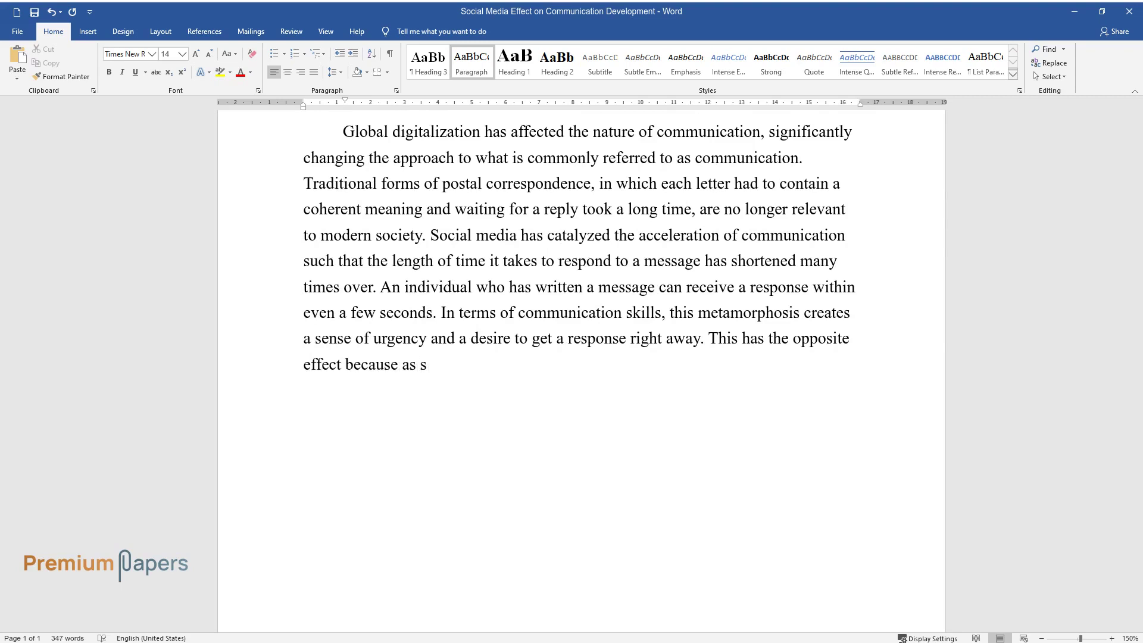
{"action": "type", "text": " effect because as sdia has evolved, users have"}
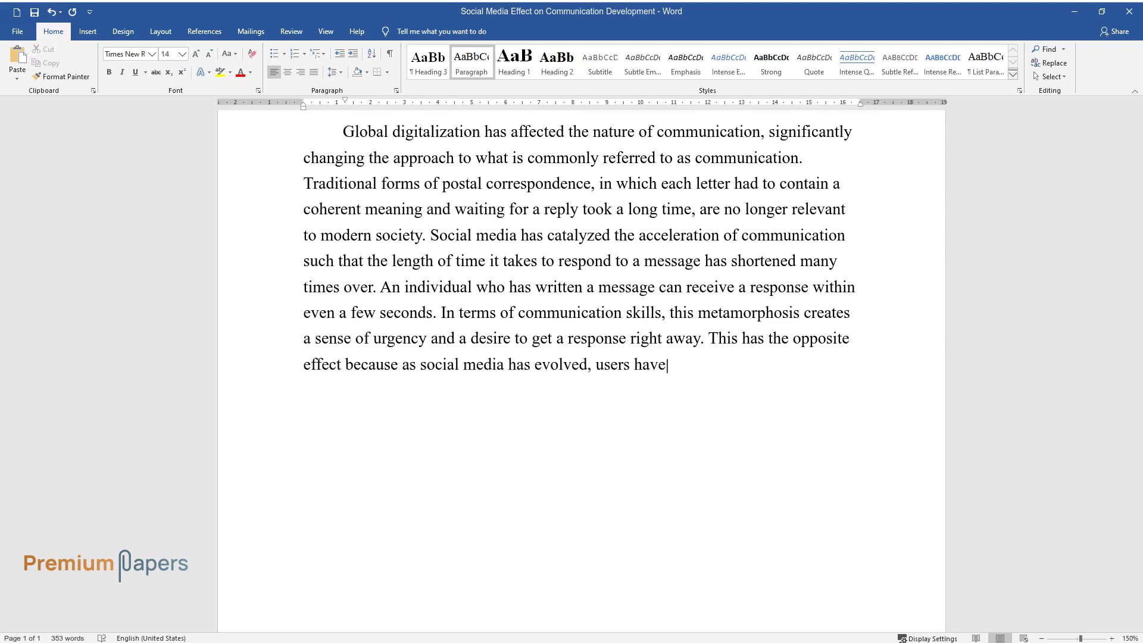
{"action": "type", "text": " become aware of t"}
{"action": "type", "text": "to respon"}
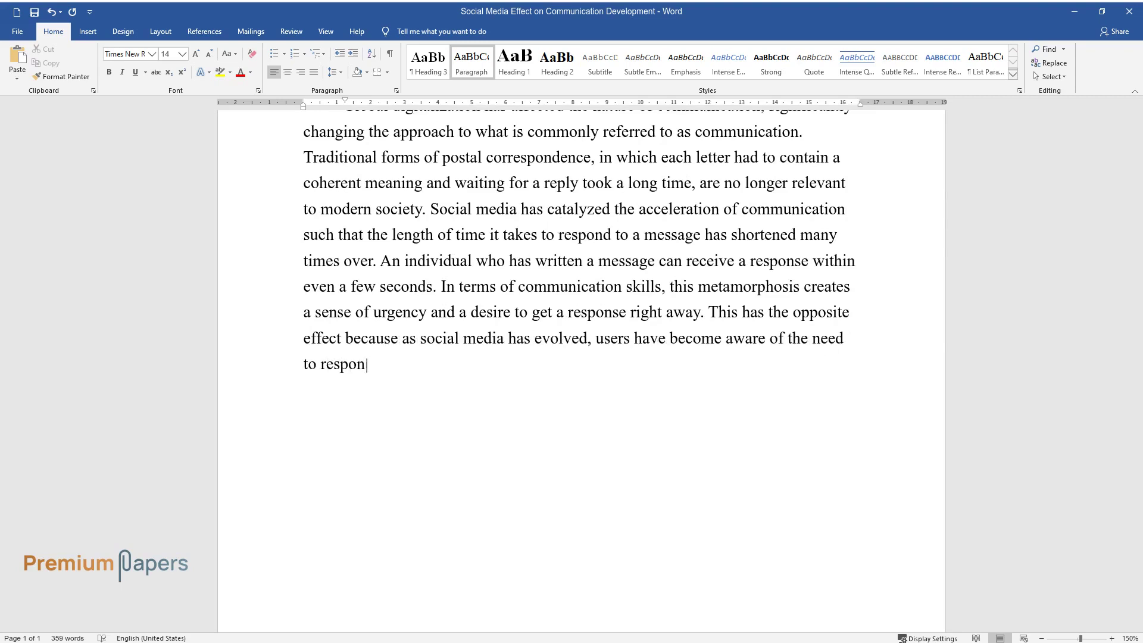
{"action": "type", "text": "d almost instantly to convey their f"}
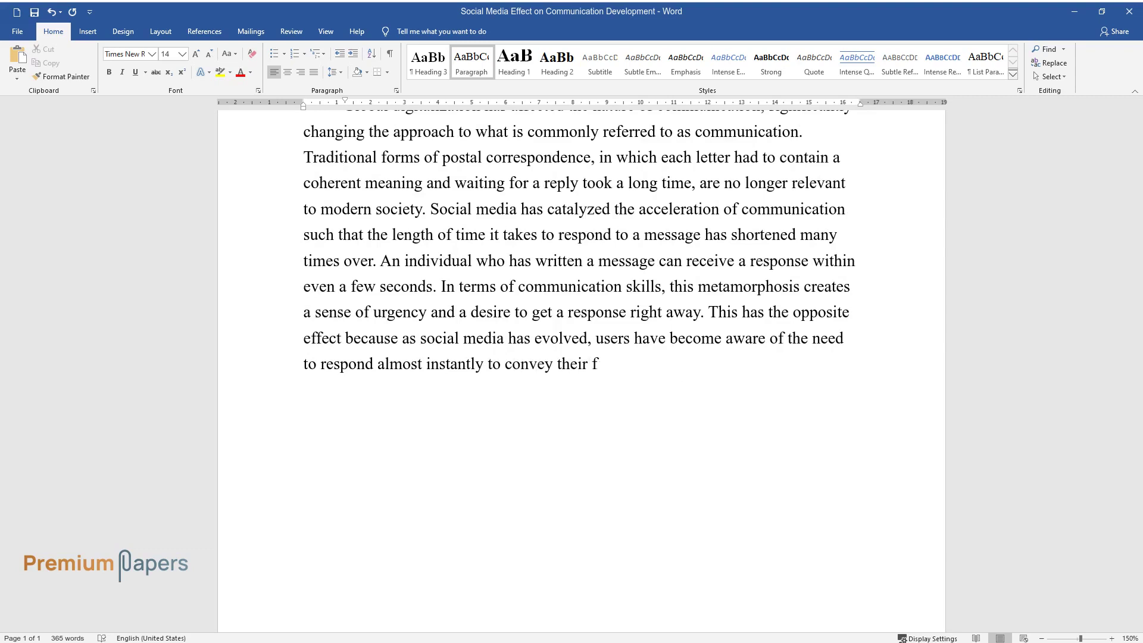
{"action": "type", "text": "eelings and emotions to apen partn"}
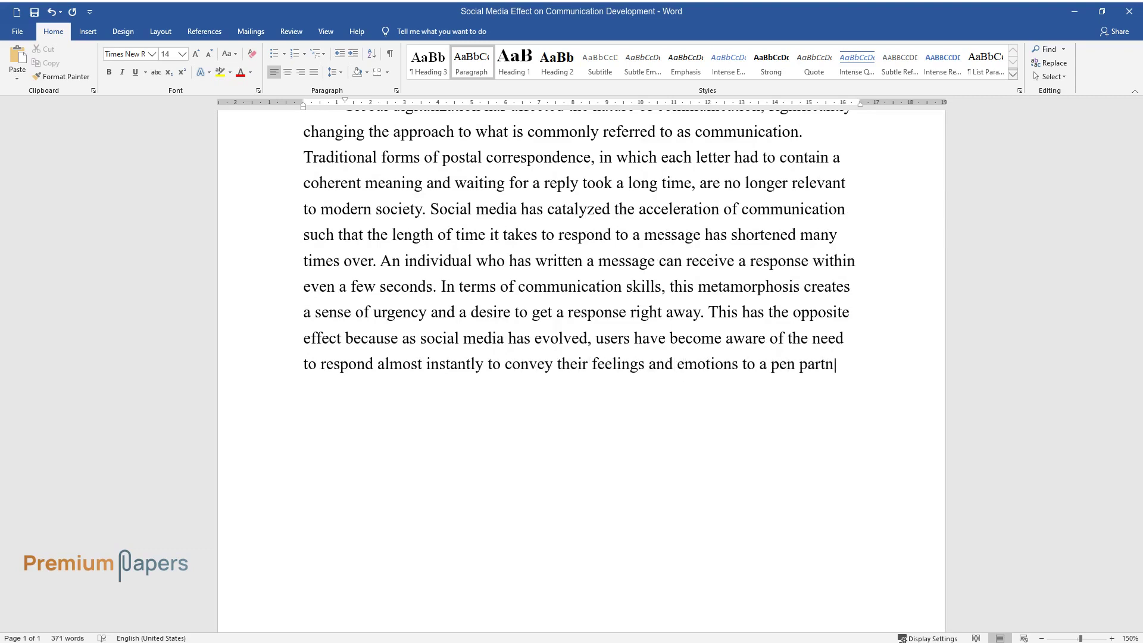
{"action": "type", "text": "er or a virtual audience."}
{"action": "key", "text": "Return"}
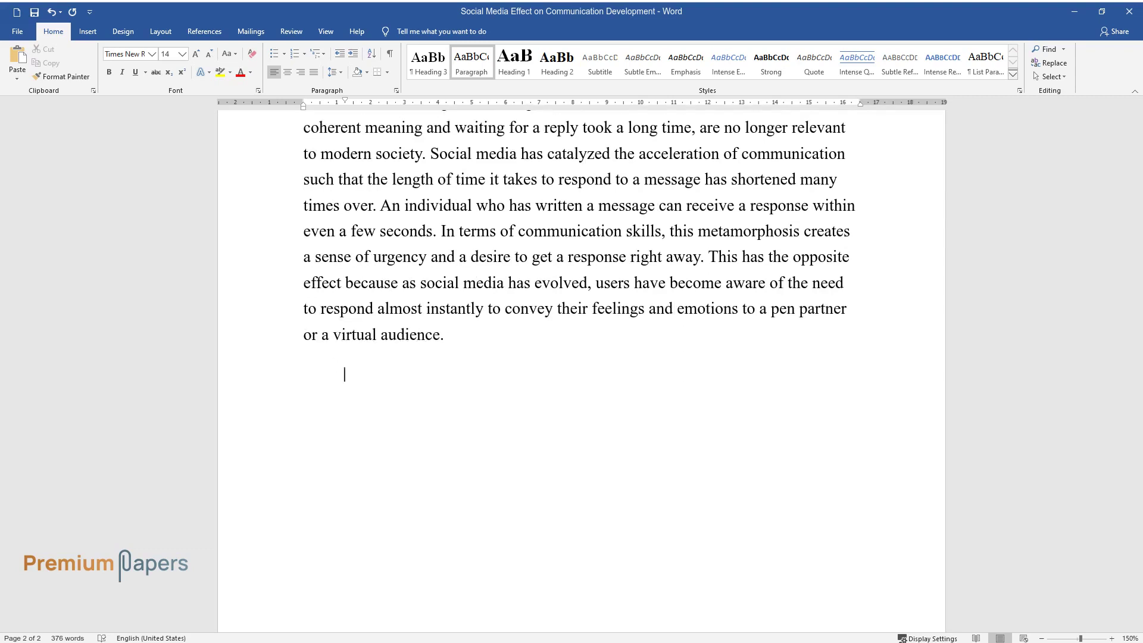
{"action": "type", "text": "The very need fo"}
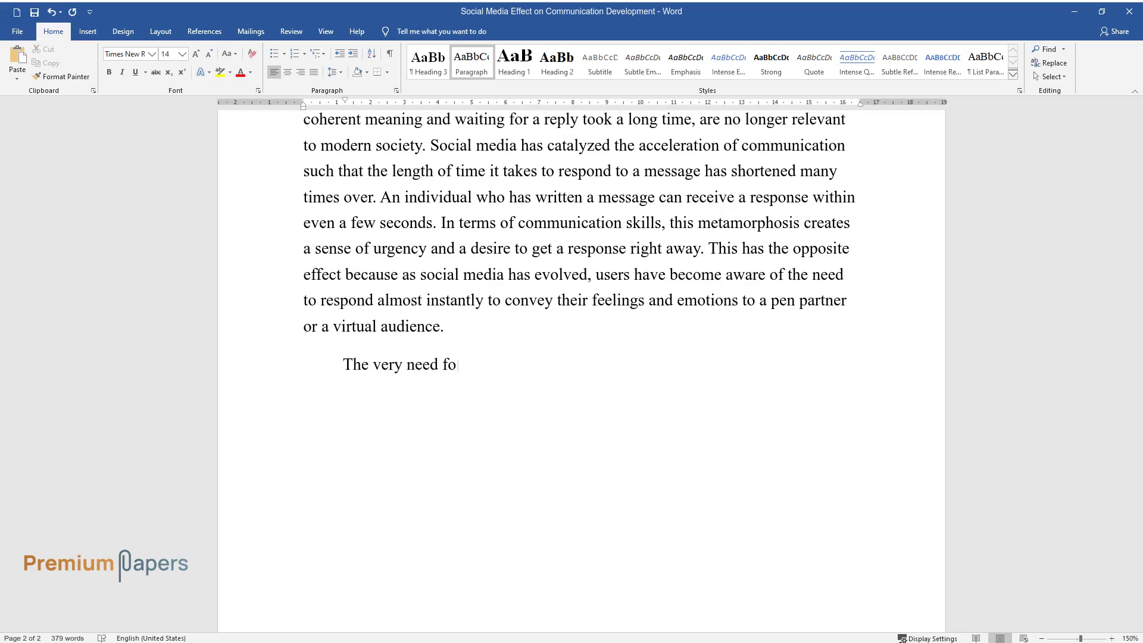
{"action": "type", "text": "r correspondence while maintaining"}
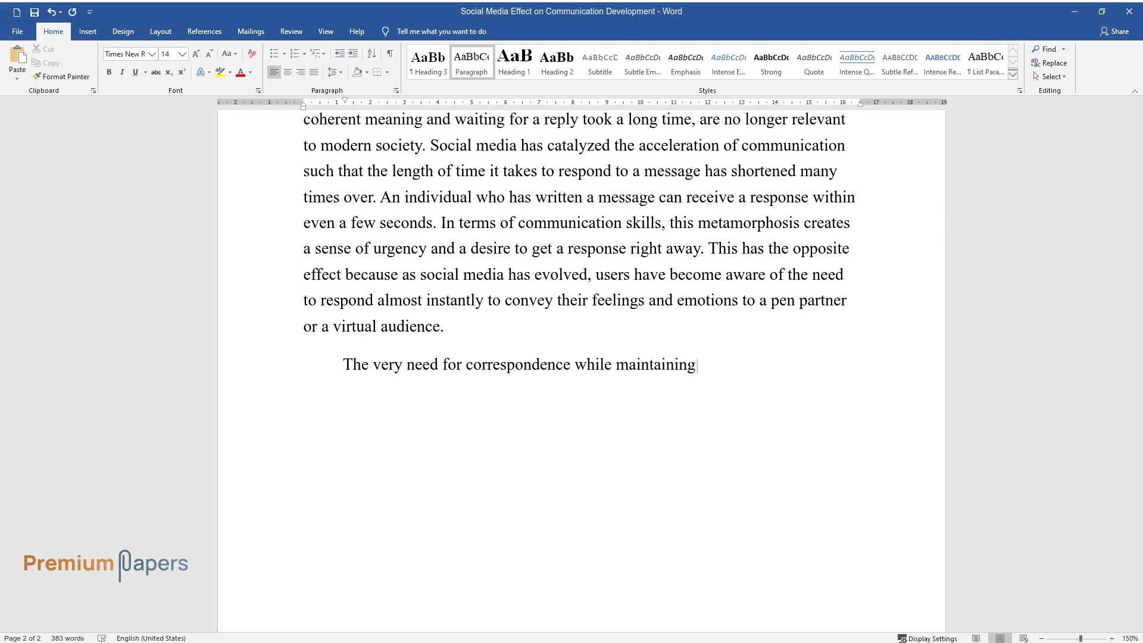
{"action": "type", "text": " friendly contact between people h"}
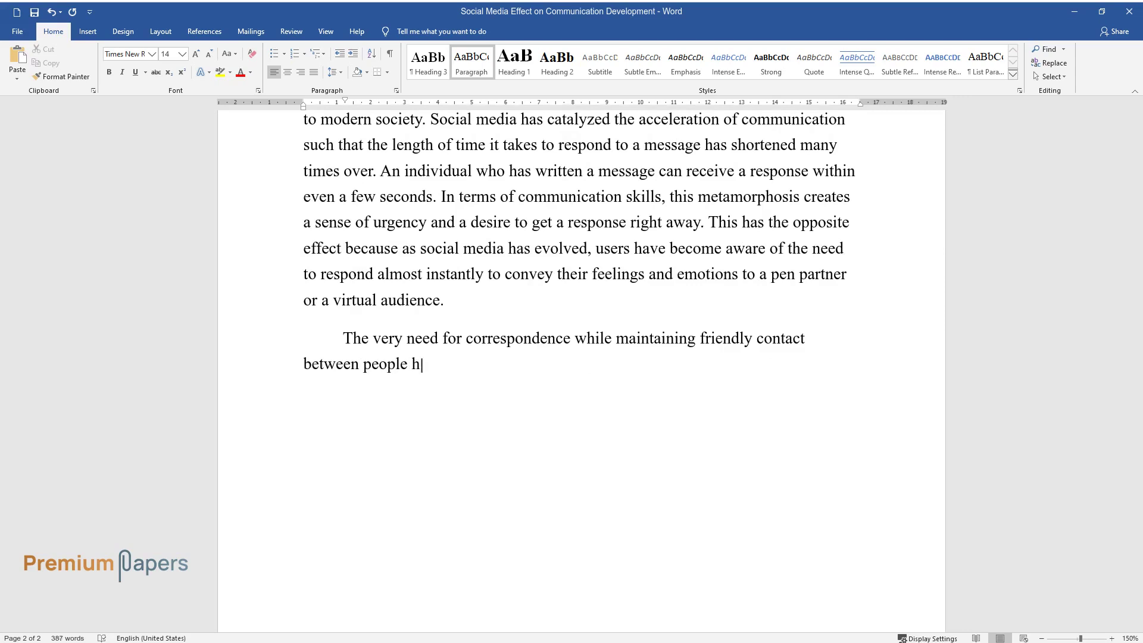
{"action": "type", "text": "as also changed. Indeed, the mode"}
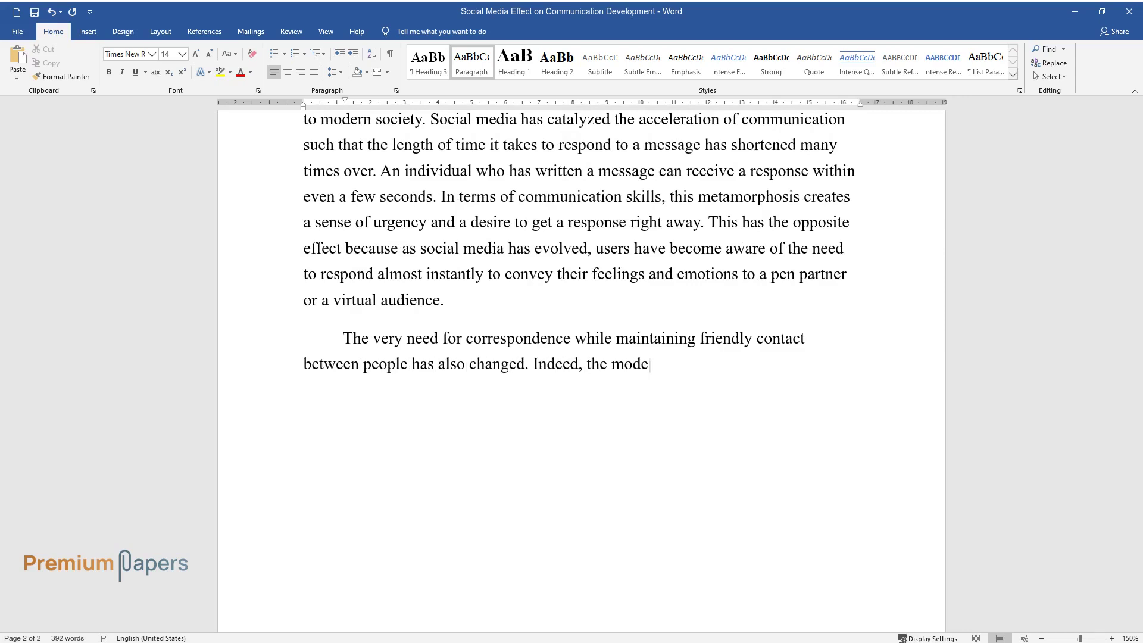
{"action": "type", "text": "rn person does not always have free time f"}
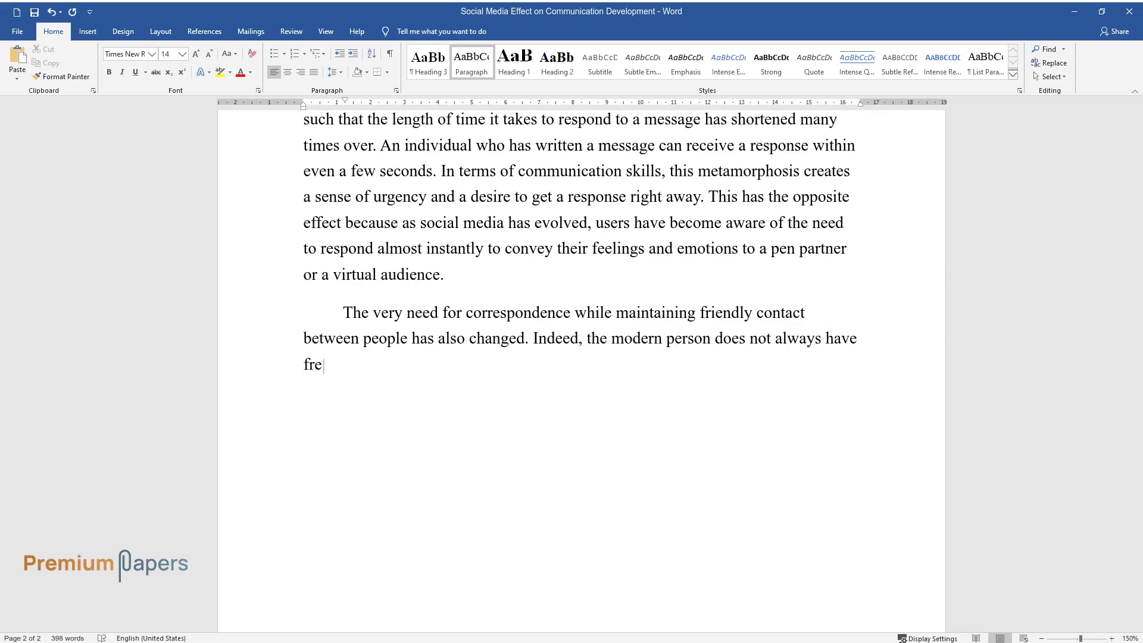
{"action": "type", "text": "or long conversations onli"}
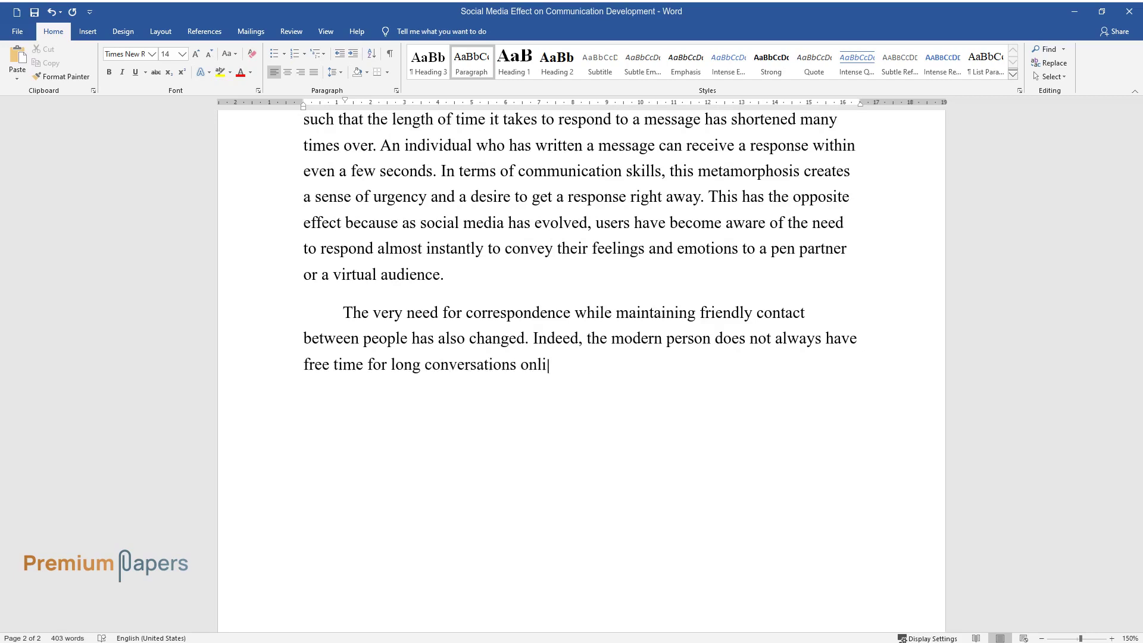
{"action": "type", "text": "ne, and the creation of quick reac"}
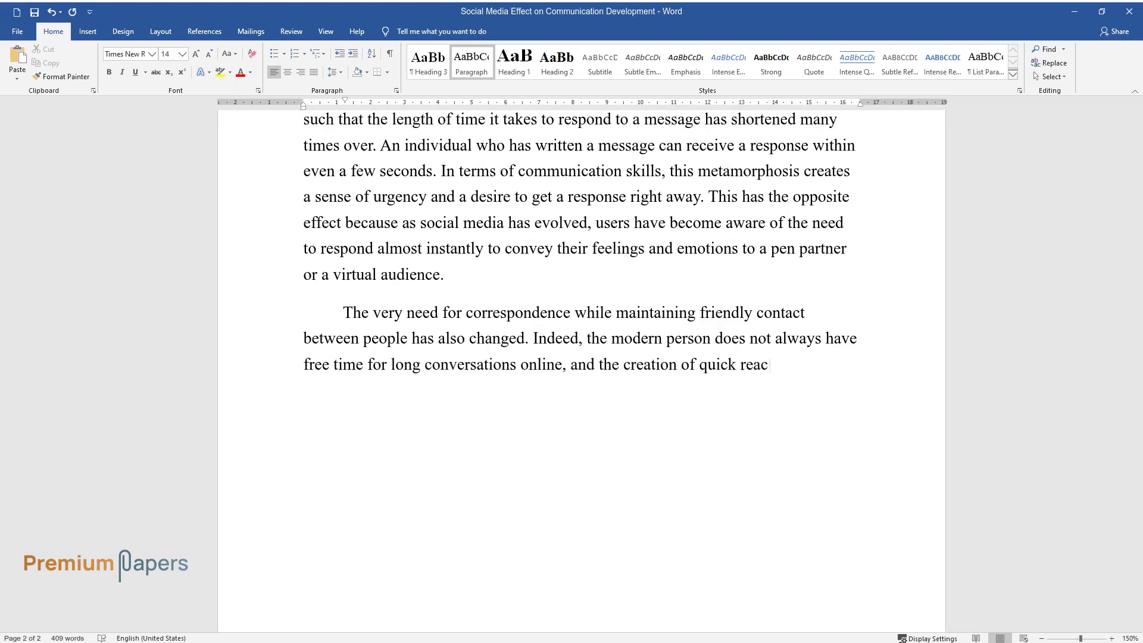
{"action": "type", "text": "tions and emojis perfectly covers "}
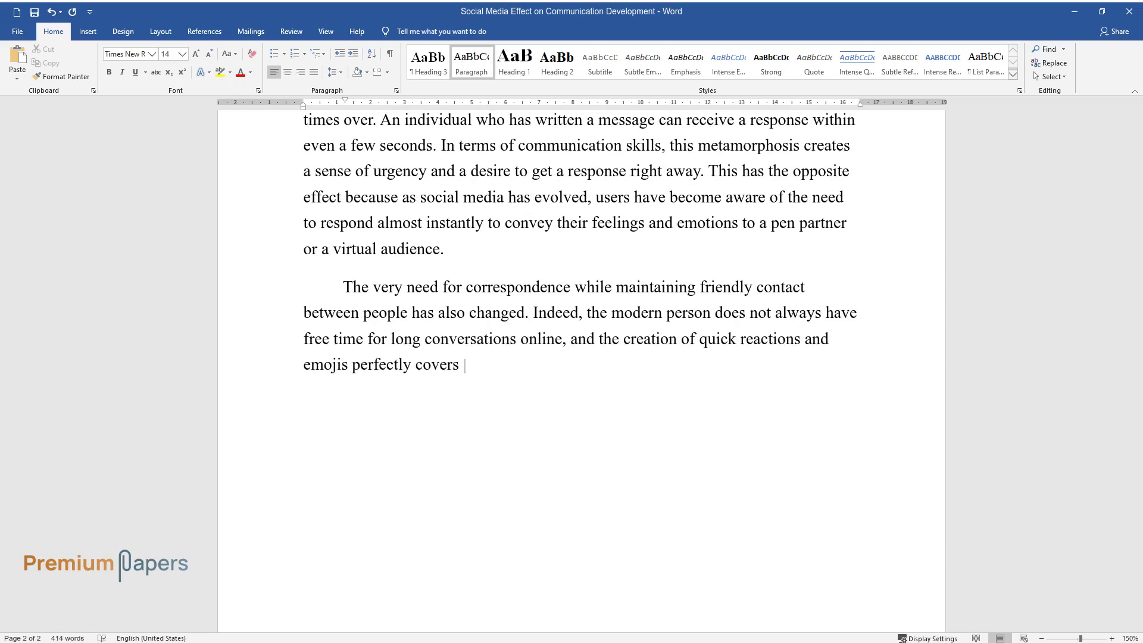
{"action": "type", "text": "this lack of time. It is no longer"}
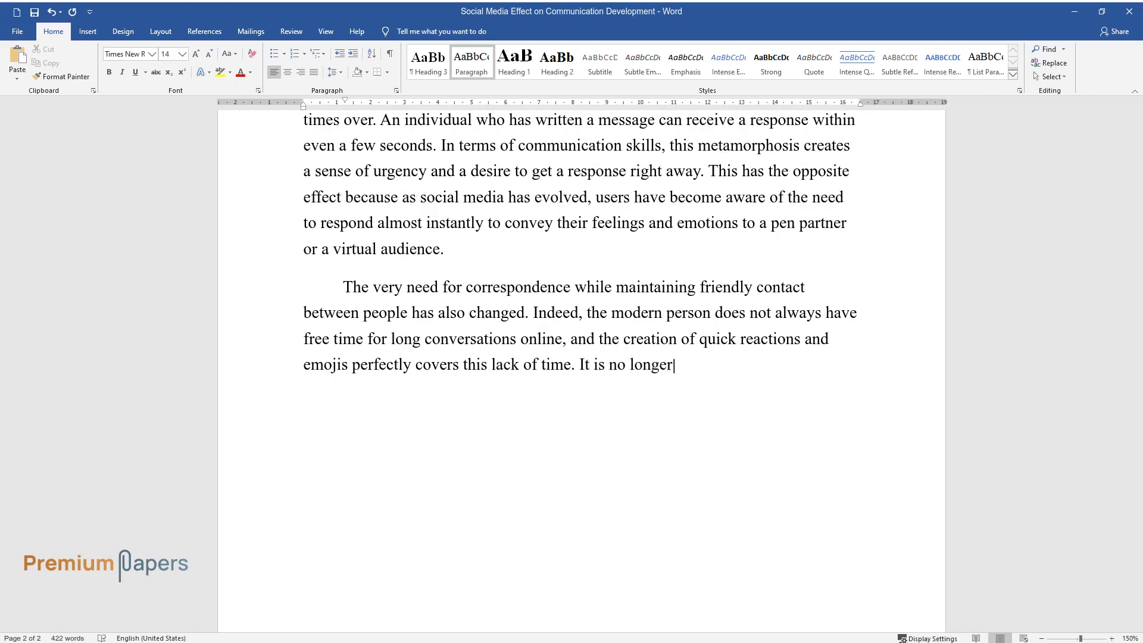
{"action": "type", "text": " necessary to write a text to supp"}
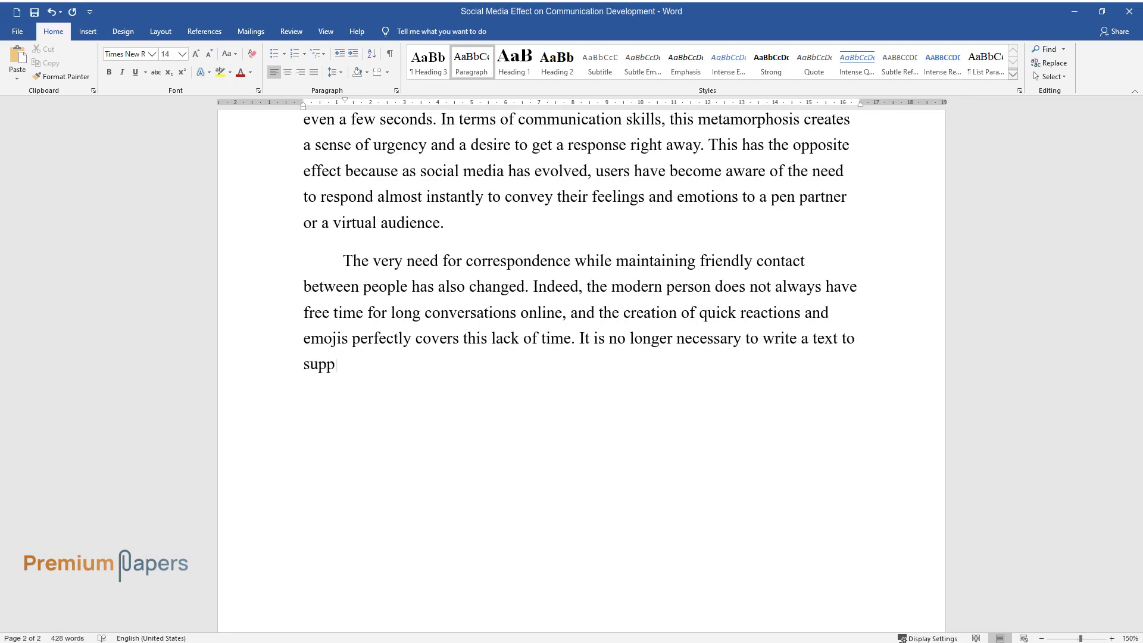
{"action": "type", "text": "ort a person or to express our emo"}
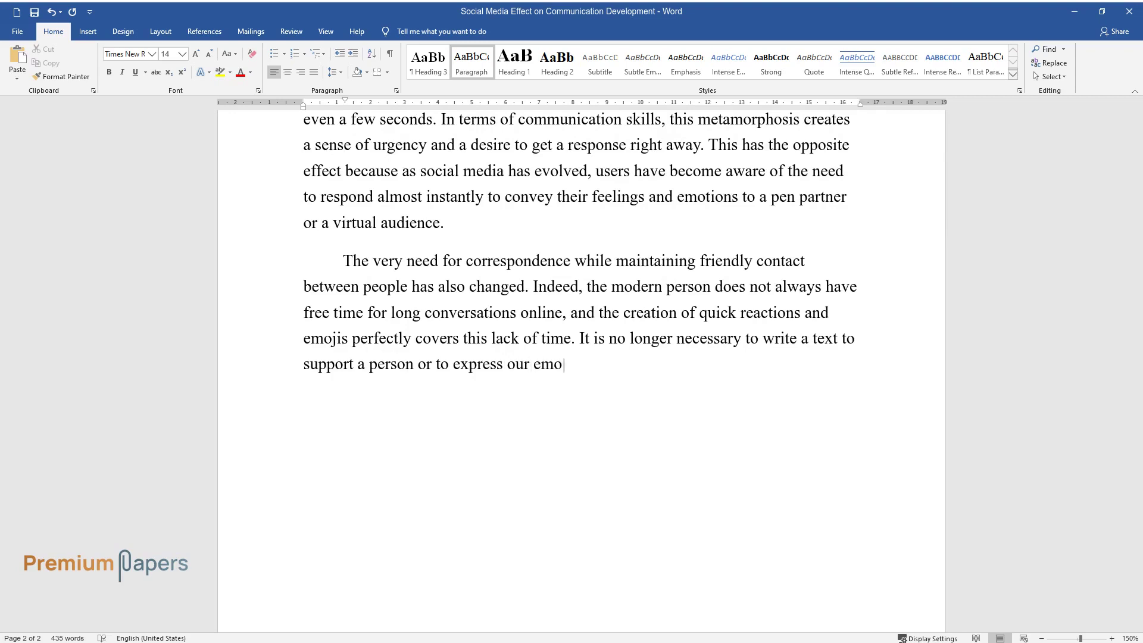
{"action": "type", "text": "tions regarding any news because t"}
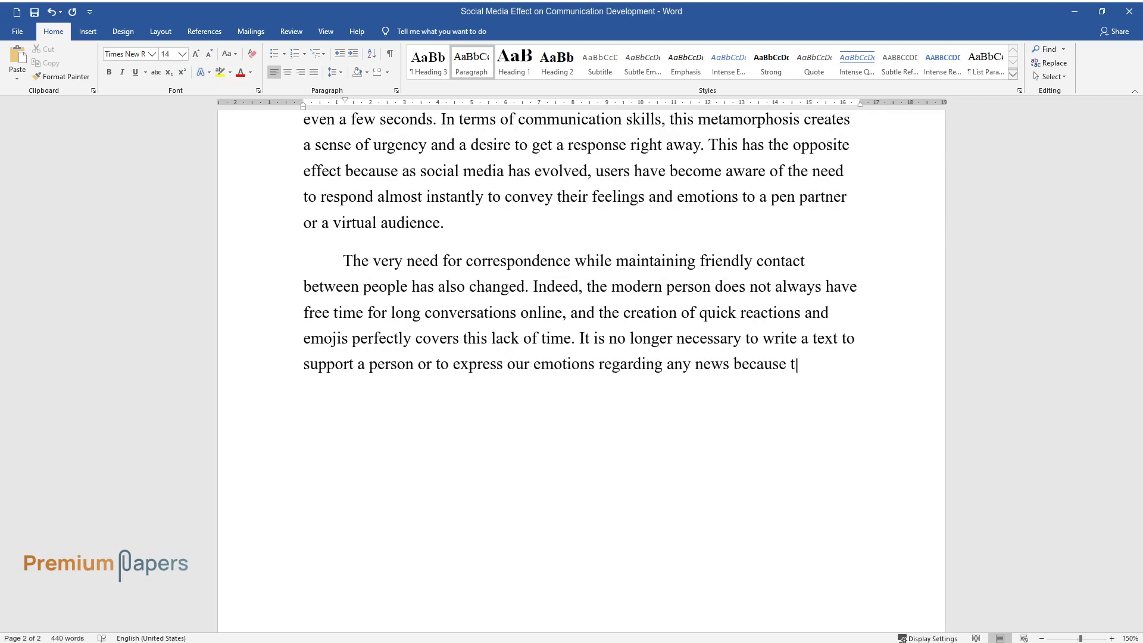
{"action": "type", "text": "he use of emojis, stickers, and re"}
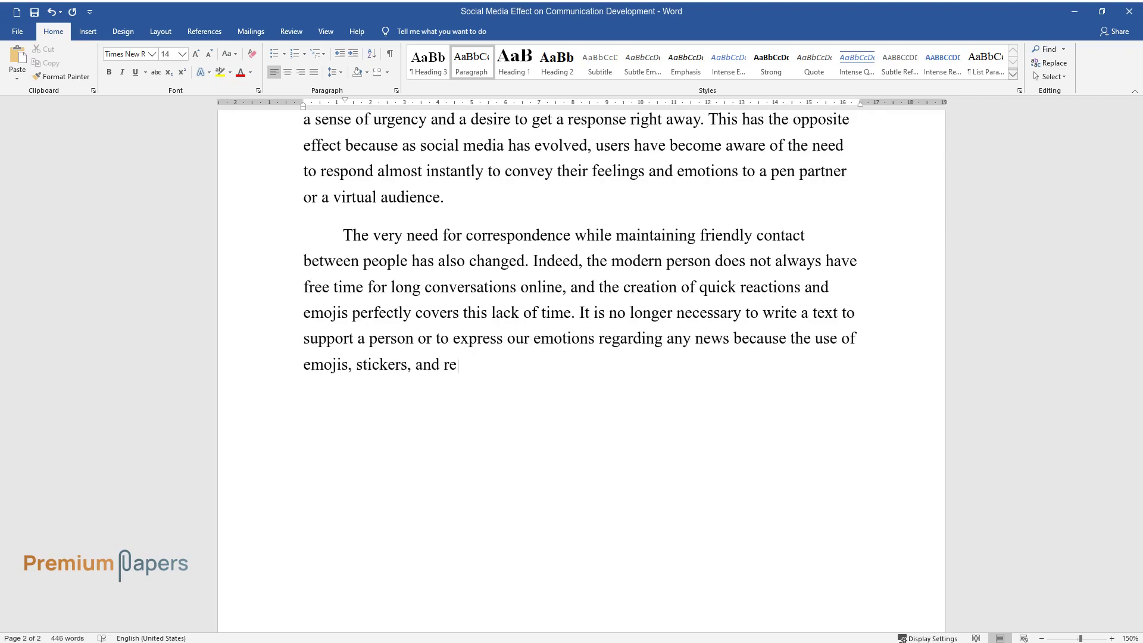
{"action": "type", "text": "actions allows us to do the same "}
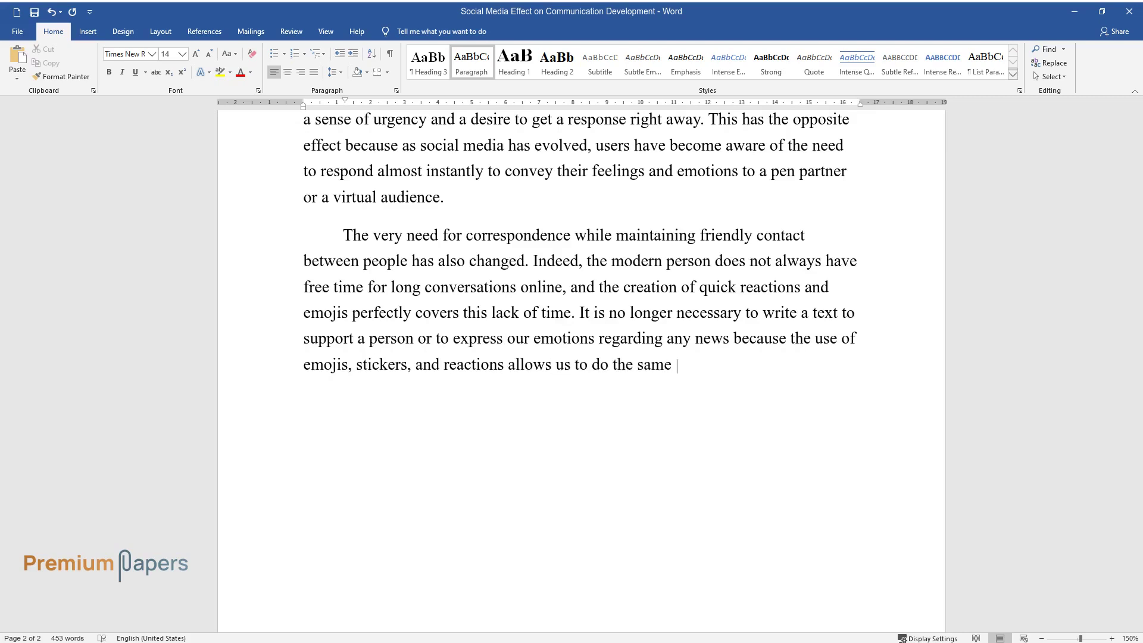
{"action": "type", "text": "in a shorter time. In this"}
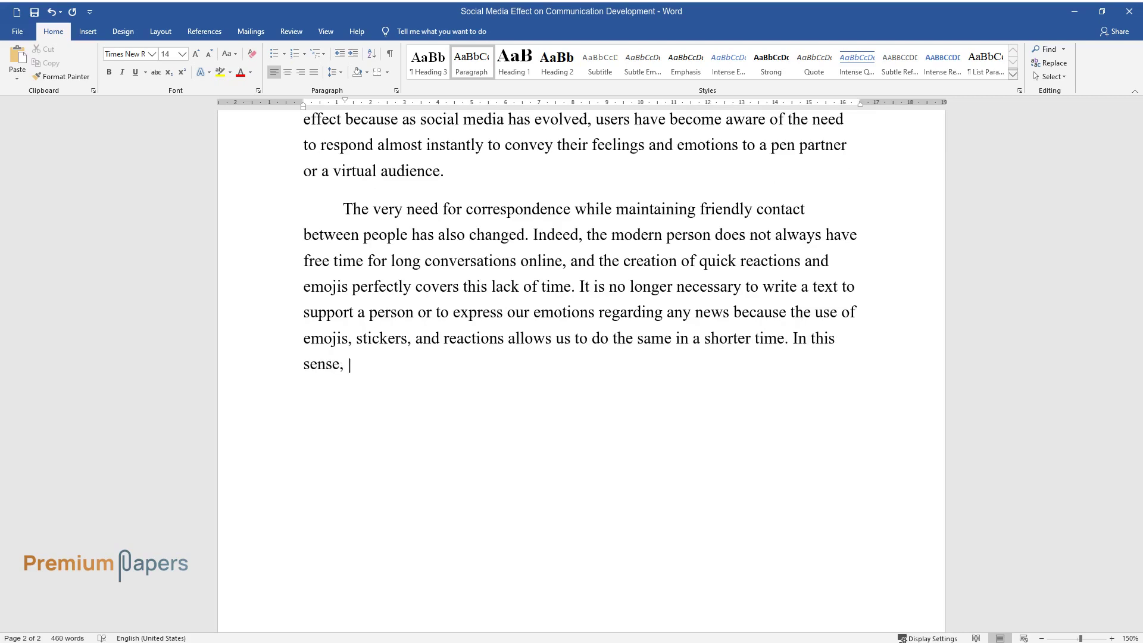
{"action": "type", "text": " sense, it is also true to say that modern virtual sp"}
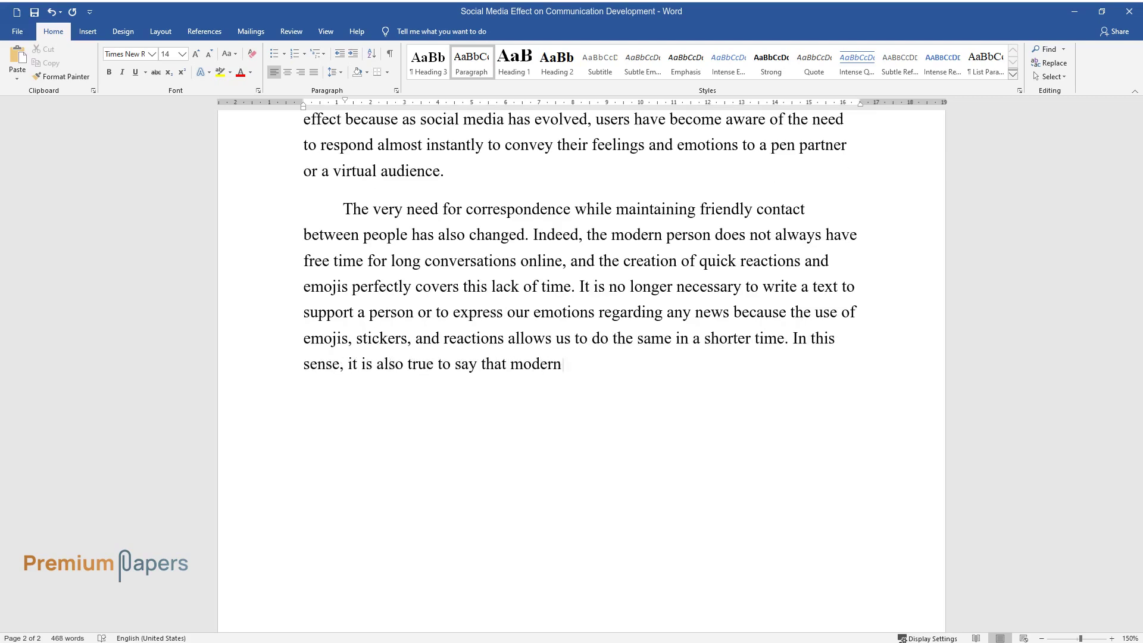
{"action": "type", "text": "eech tends to shorten t"}
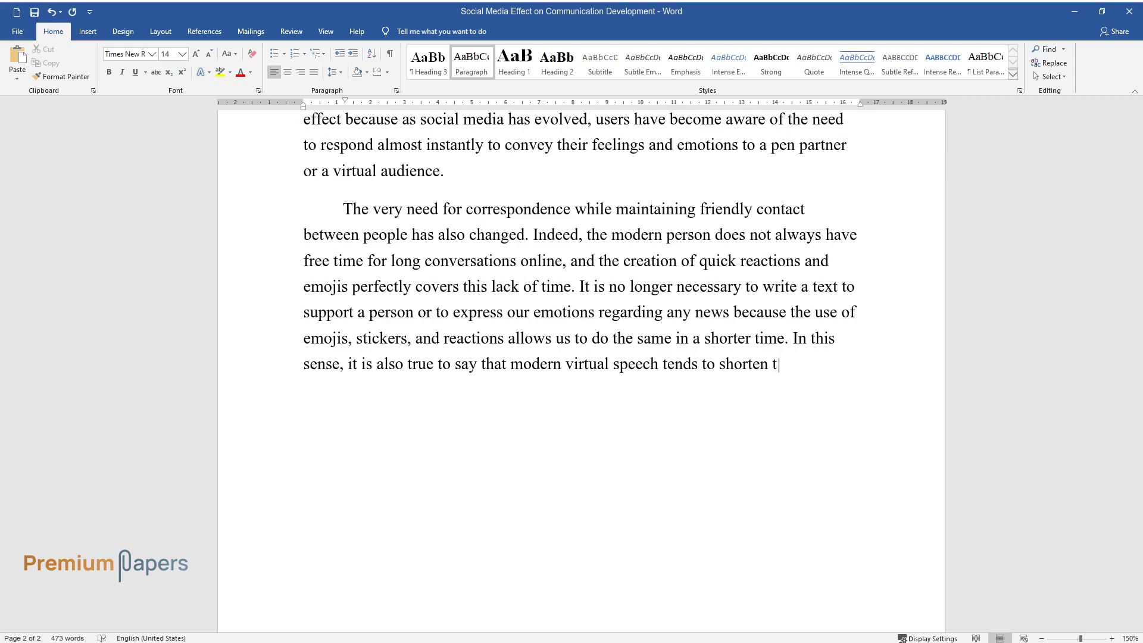
{"action": "type", "text": "he text an"}
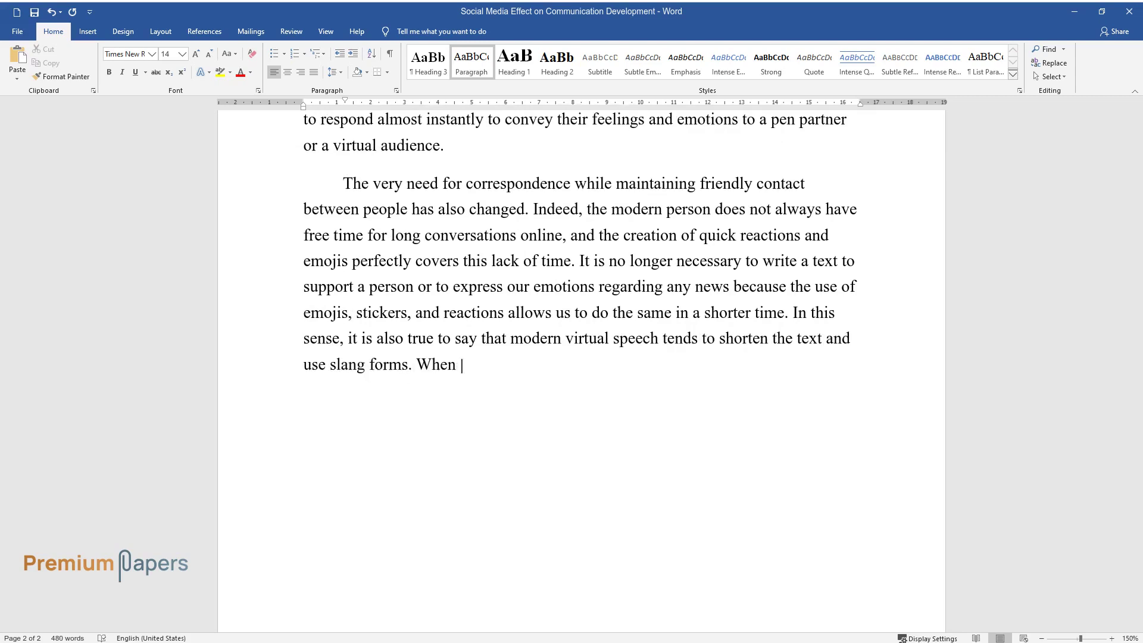
{"action": "type", "text": "d use slang forms. When the same information can be convey"}
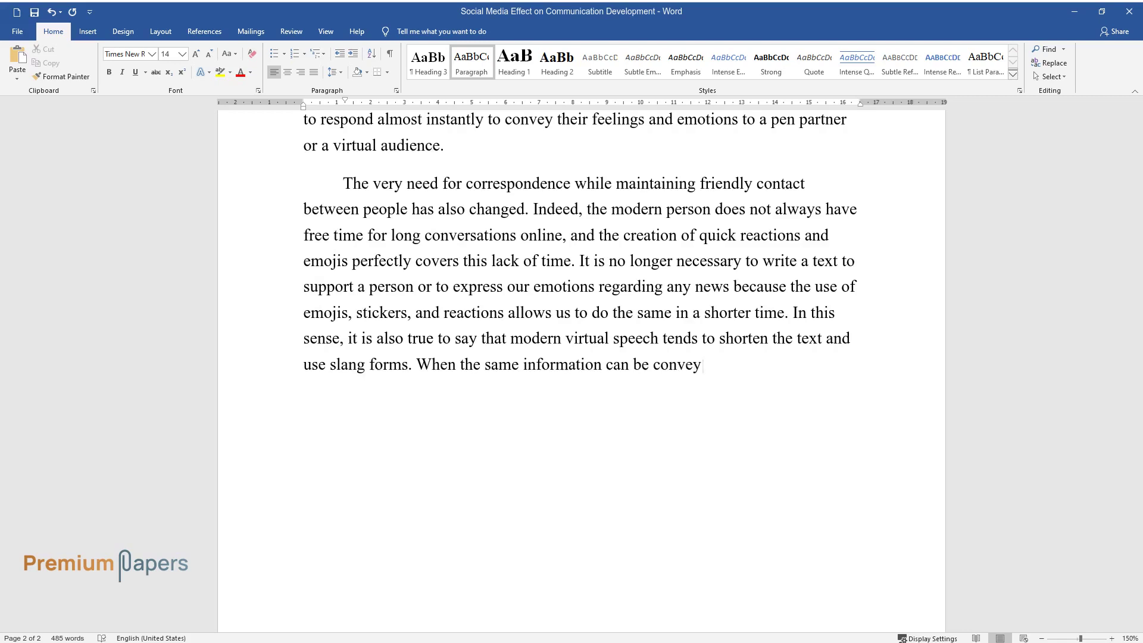
{"action": "type", "text": "ed in a more concise form,"}
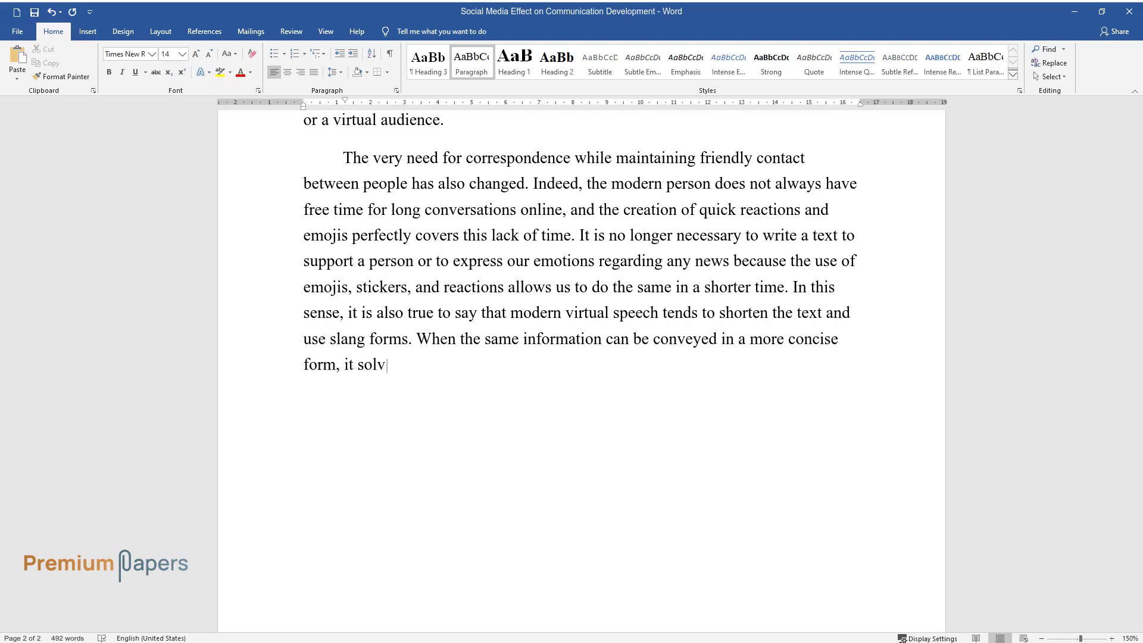
{"action": "type", "text": "time constraints."}
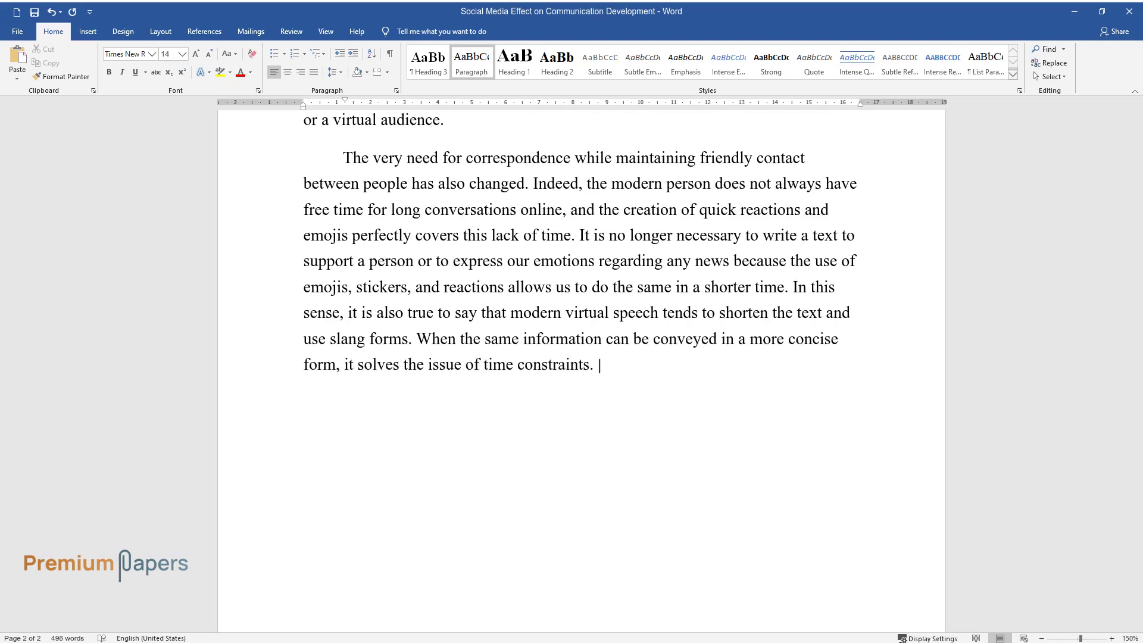
{"action": "type", "text": "ts of social media"}
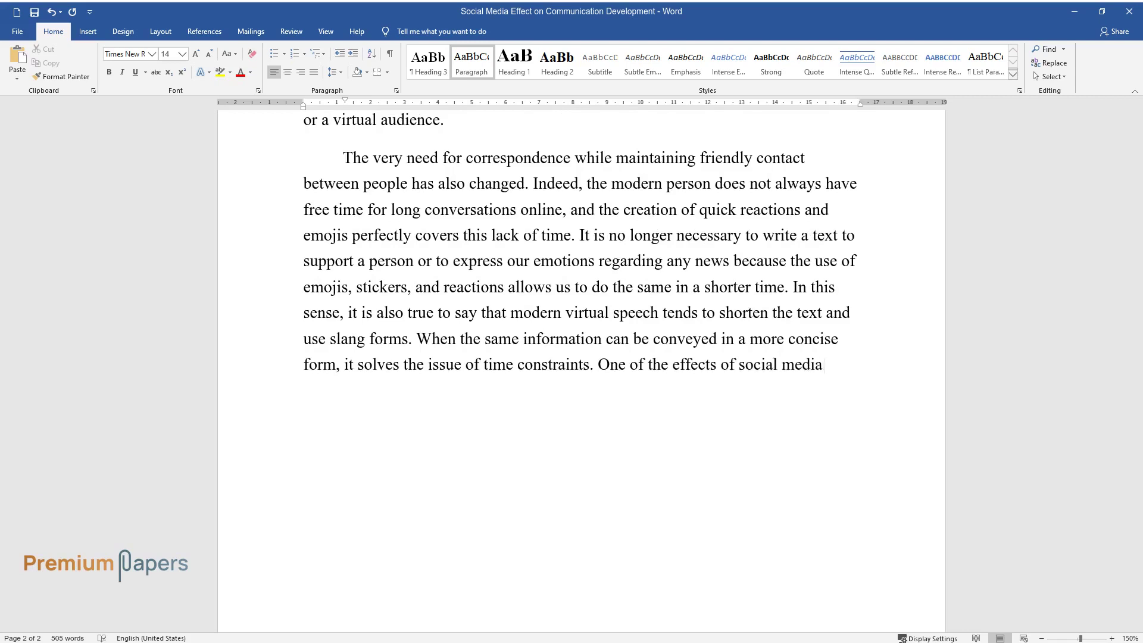
{"action": "type", "text": " on the essence of communication h"}
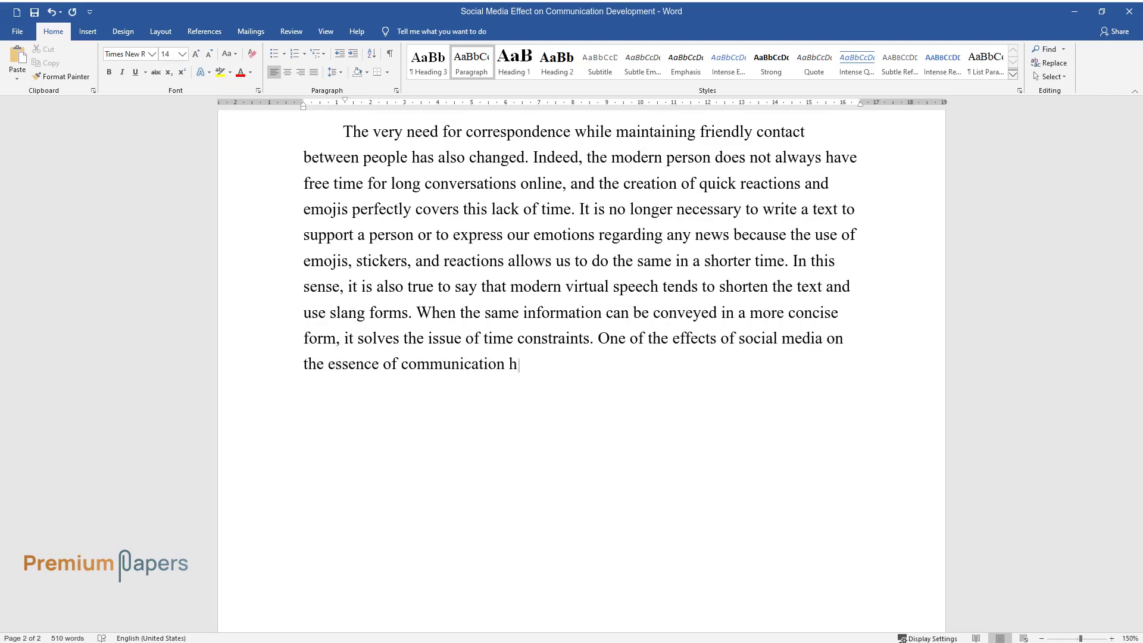
{"action": "type", "text": "as been the need to share one’s ne"}
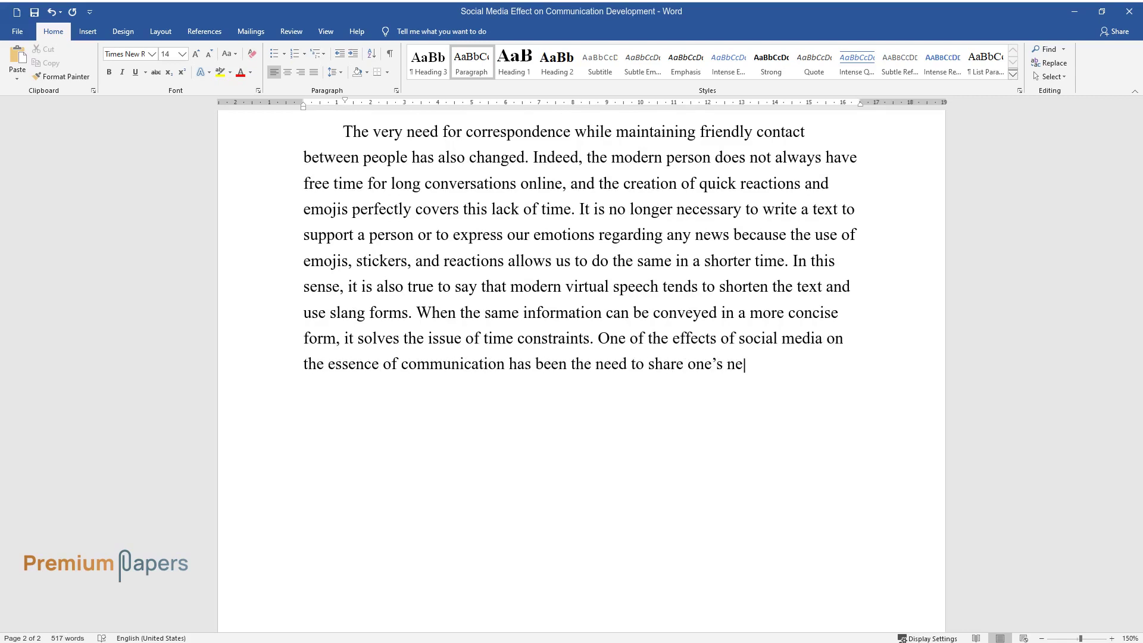
{"action": "type", "text": "complishments instantly to"}
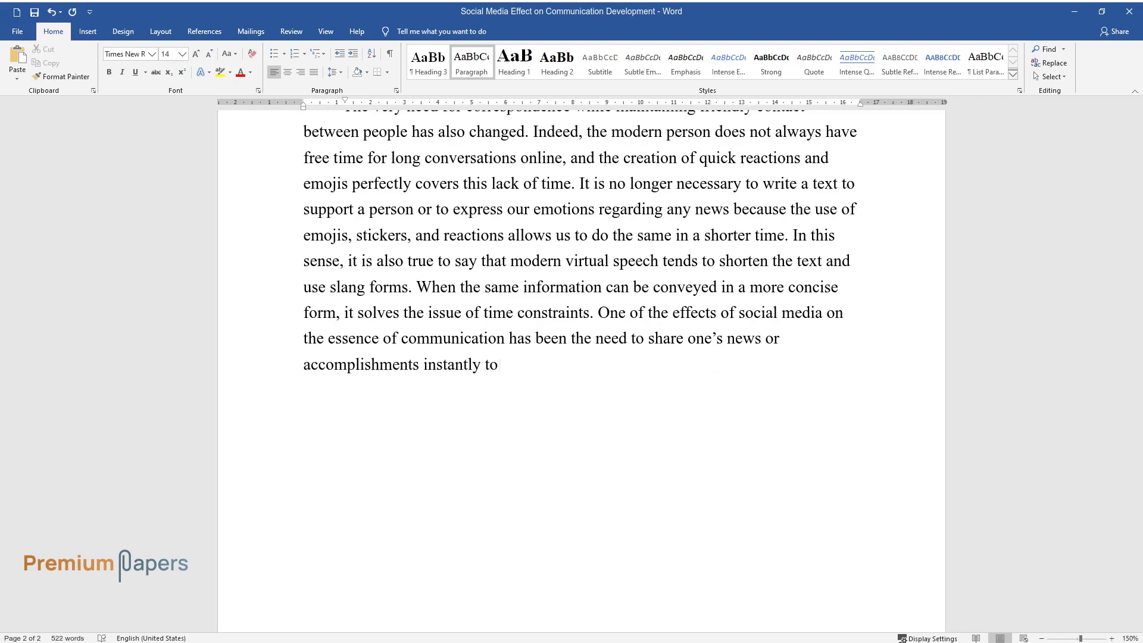
{"action": "type", "text": " a broad audience. Using "}
{"action": "type", "text": "Meta's \"Stories\" allows t"}
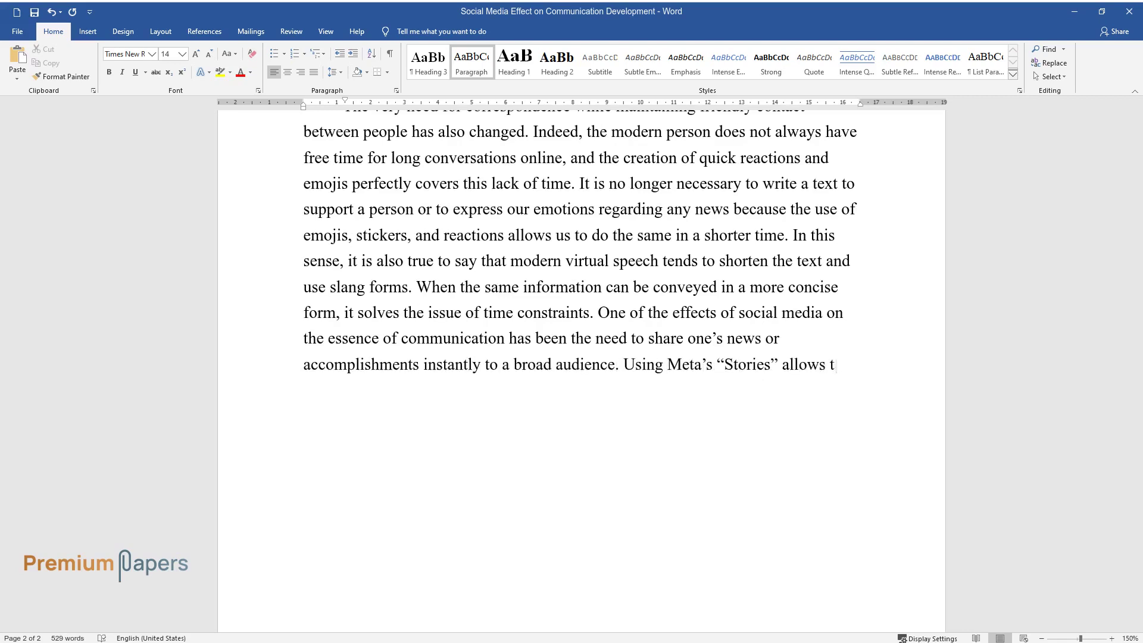
{"action": "type", "text": "he individual to share their daily"}
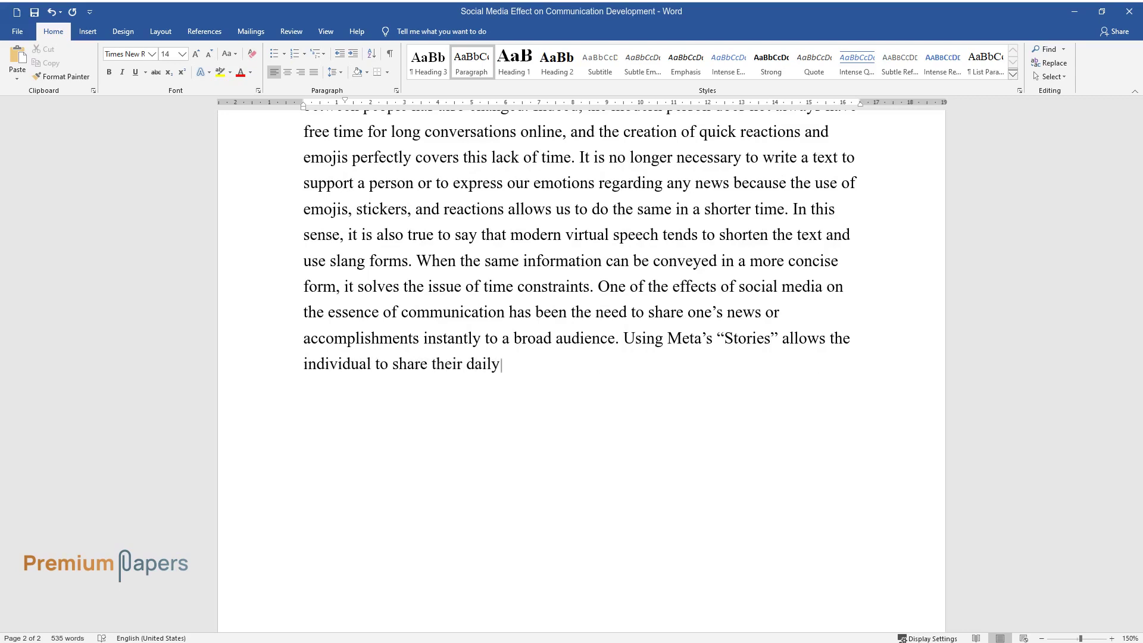
{"action": "type", "text": " events, whether it be meeting wit"}
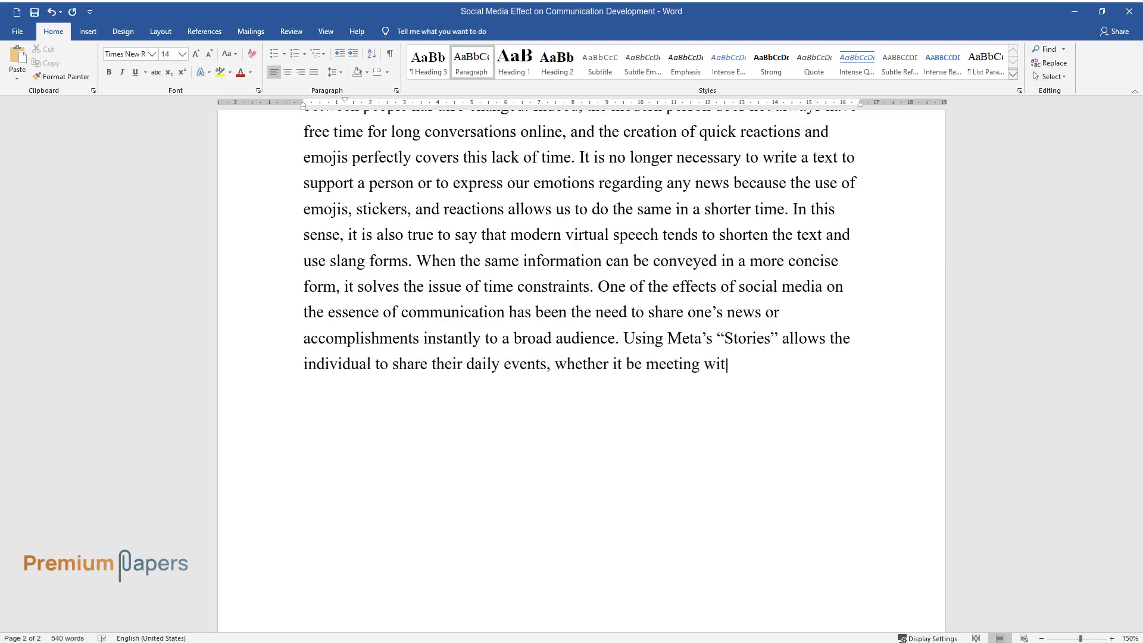
{"action": "type", "text": "h friends, creating art, or even t"}
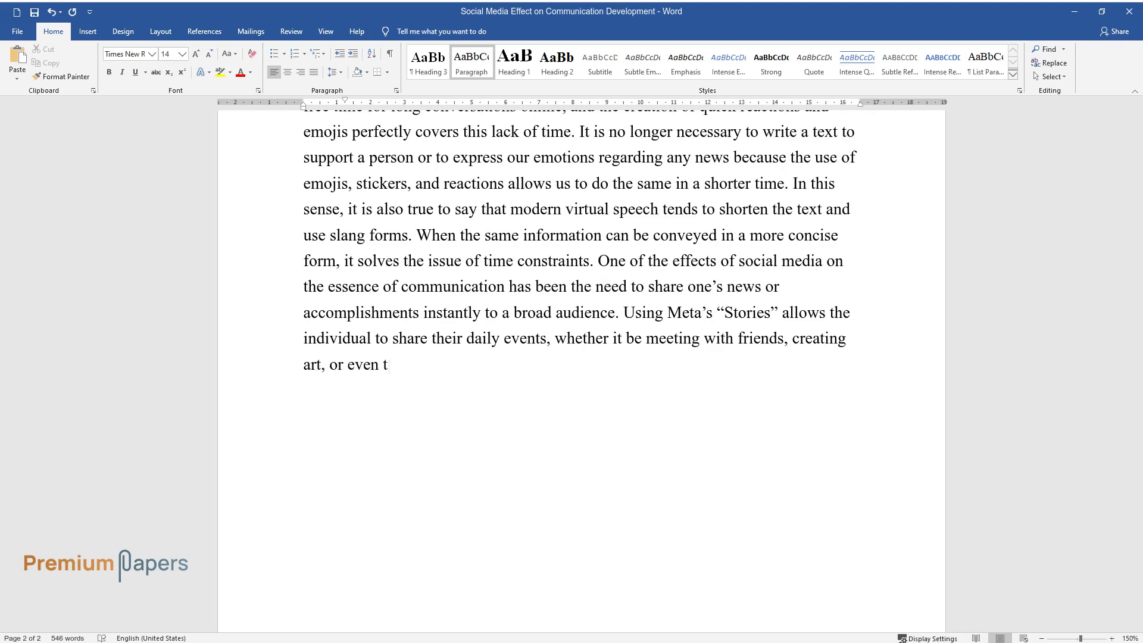
{"action": "type", "text": "aking selfies. In turn, the user e"}
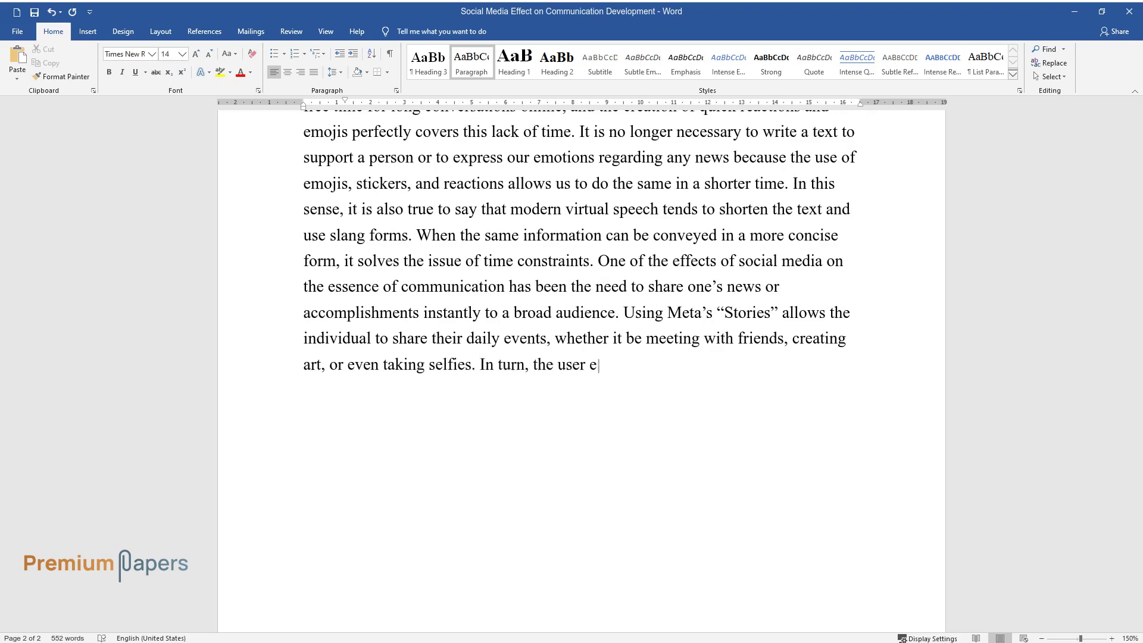
{"action": "type", "text": "xpects an immediate response from "}
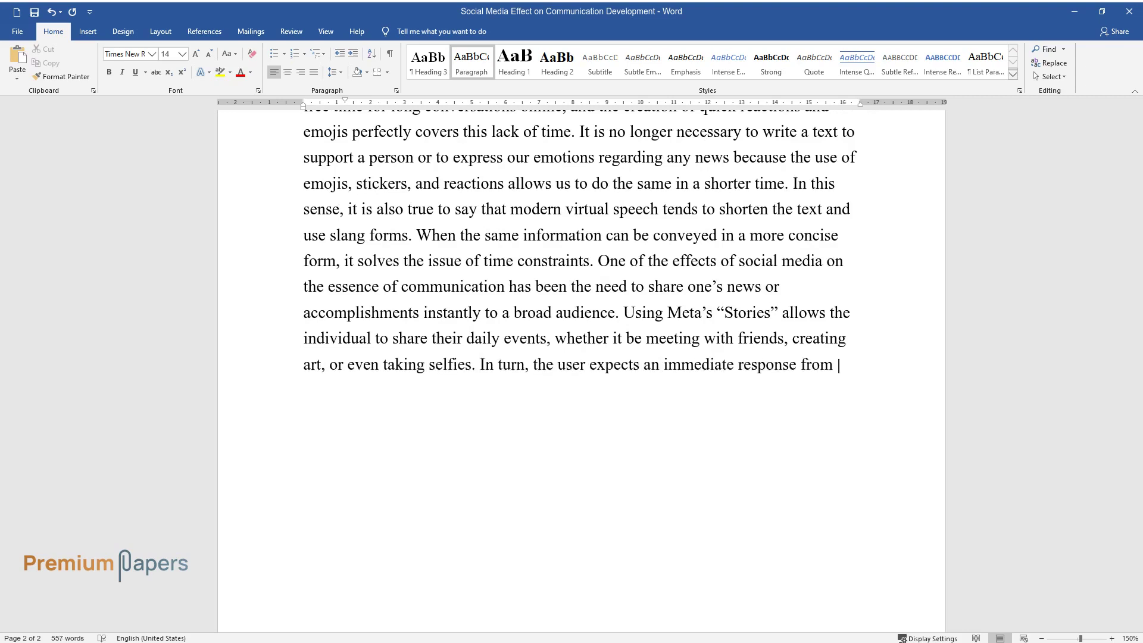
{"action": "type", "text": "their followers to such Stories,"}
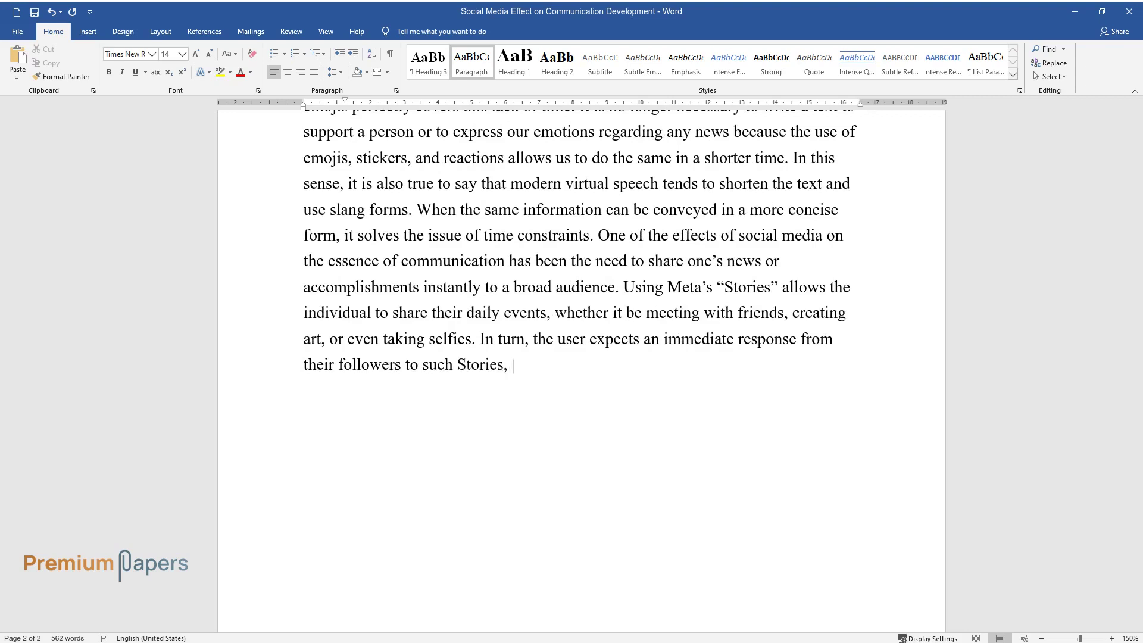
{"action": "type", "text": "which reinforces the need for quic"}
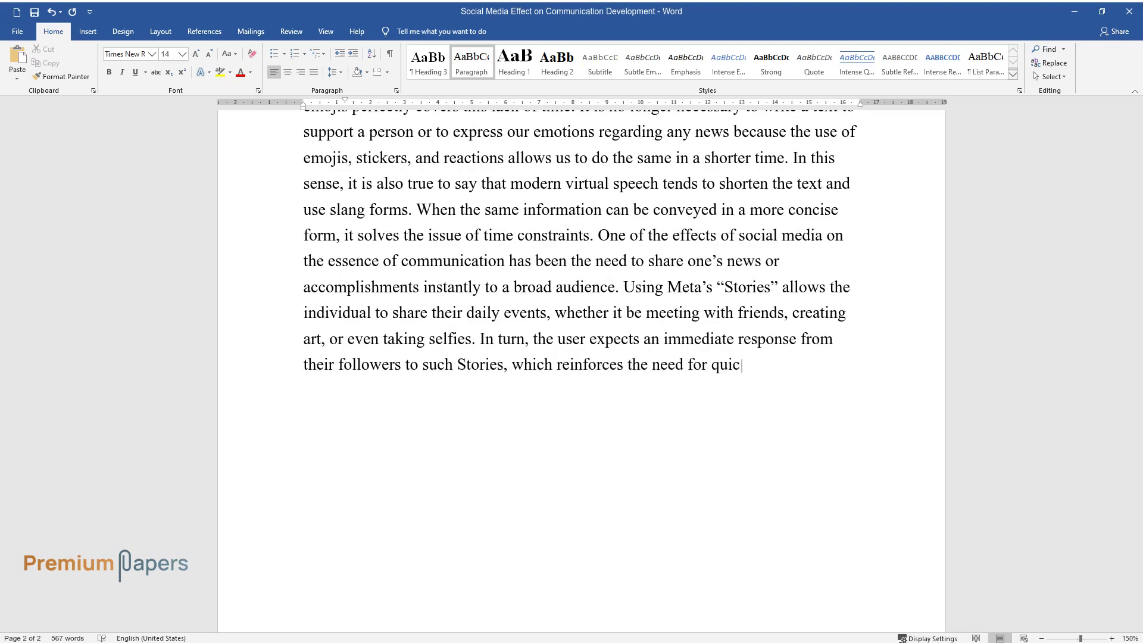
{"action": "type", "text": "k, emotional support fueled by soc"}
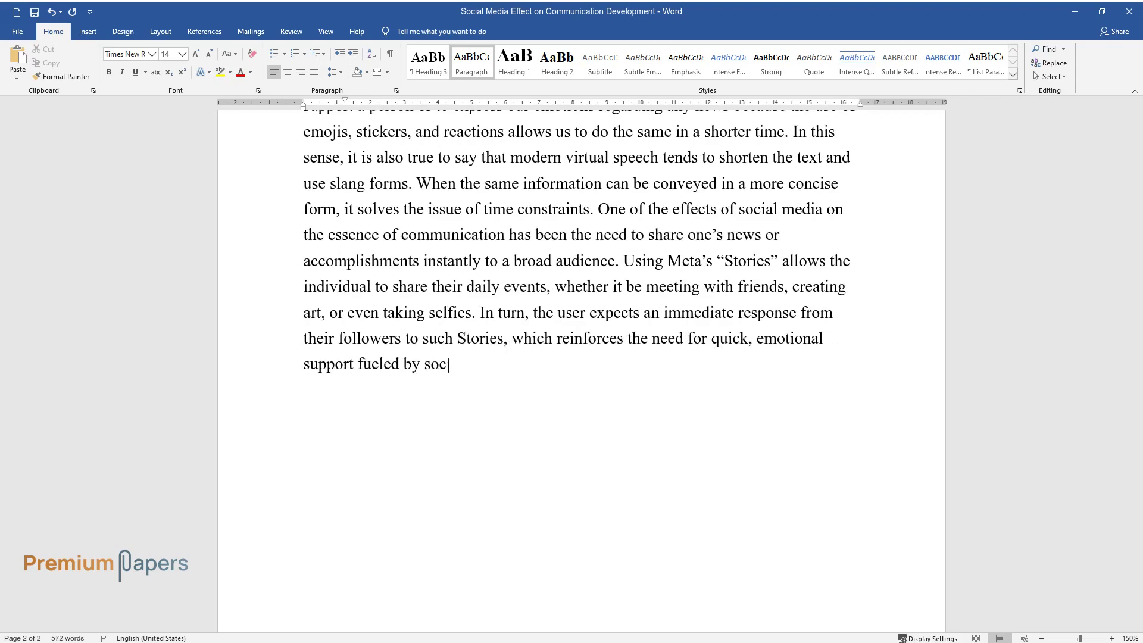
{"action": "type", "text": "ial media."}
Step: Finish the emojis and Stories paragraph ending 'support fueled by social media.' and start the fifth paragraph
{"action": "key", "text": "Return"}
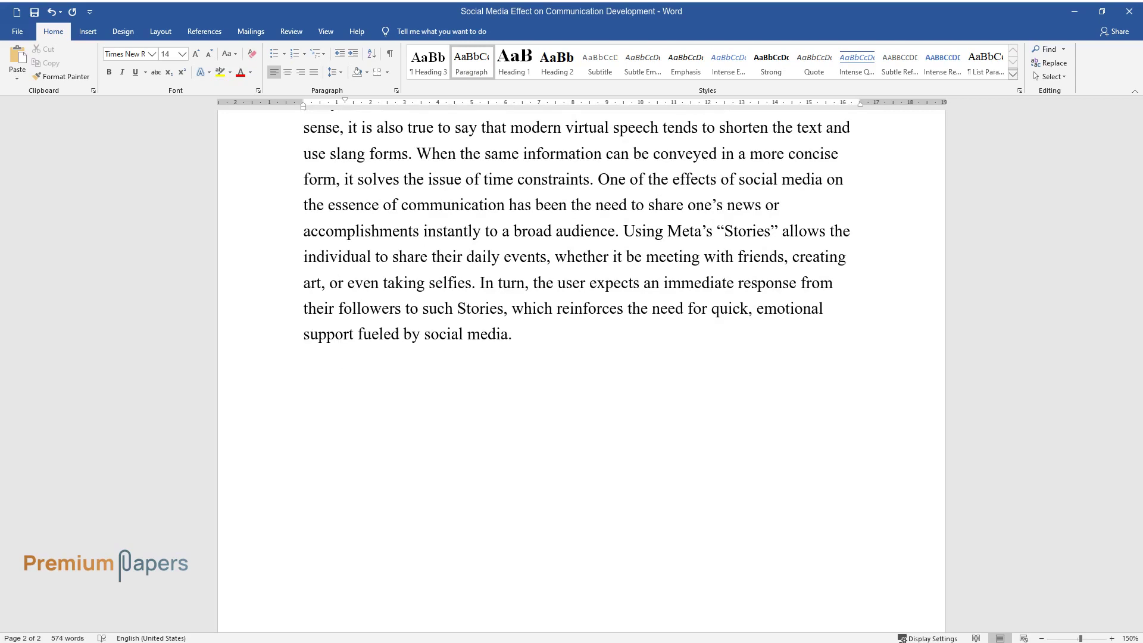
{"action": "type", "text": "Given the above, the critical quest"}
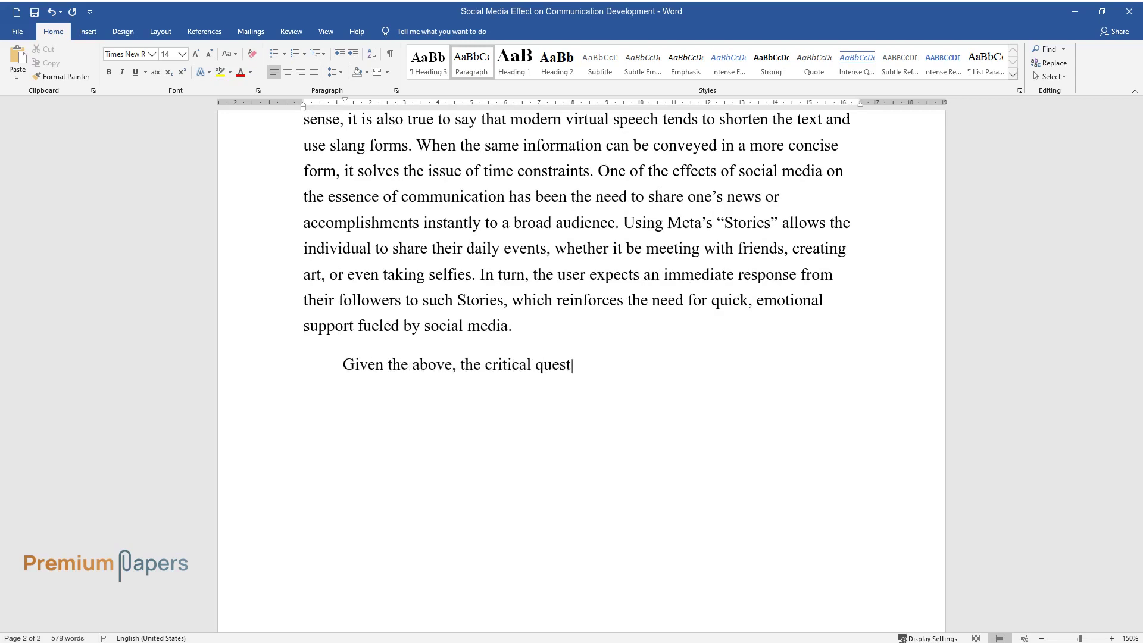
{"action": "type", "text": " determine whether social"}
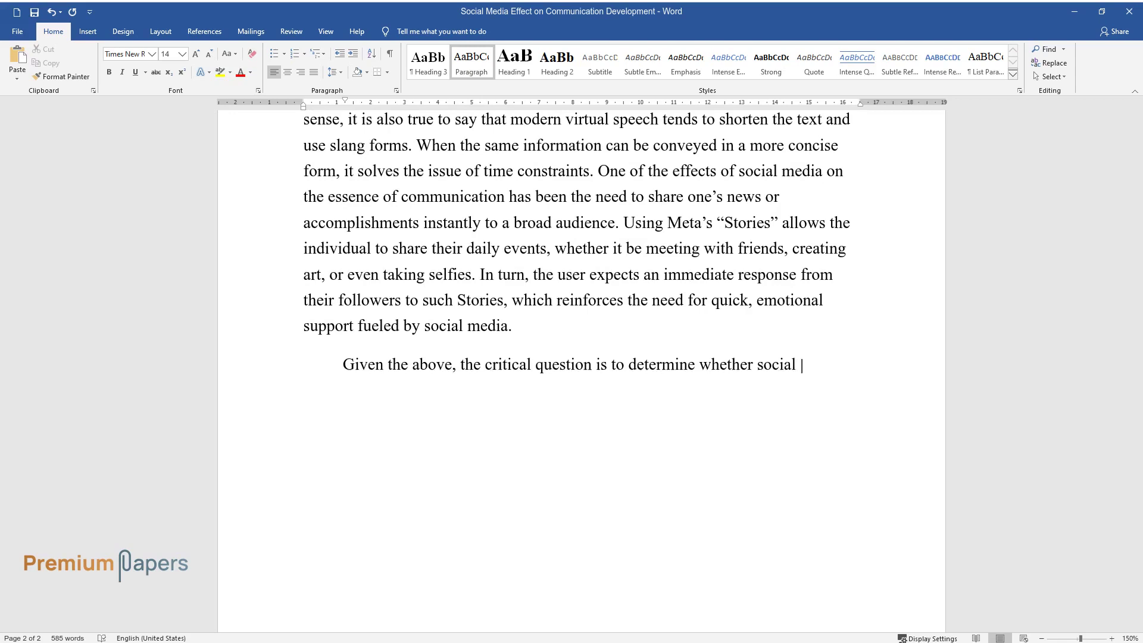
{"action": "type", "text": " media actually makes us less sociable. The answer to this que"}
{"action": "type", "text": "stion wil"}
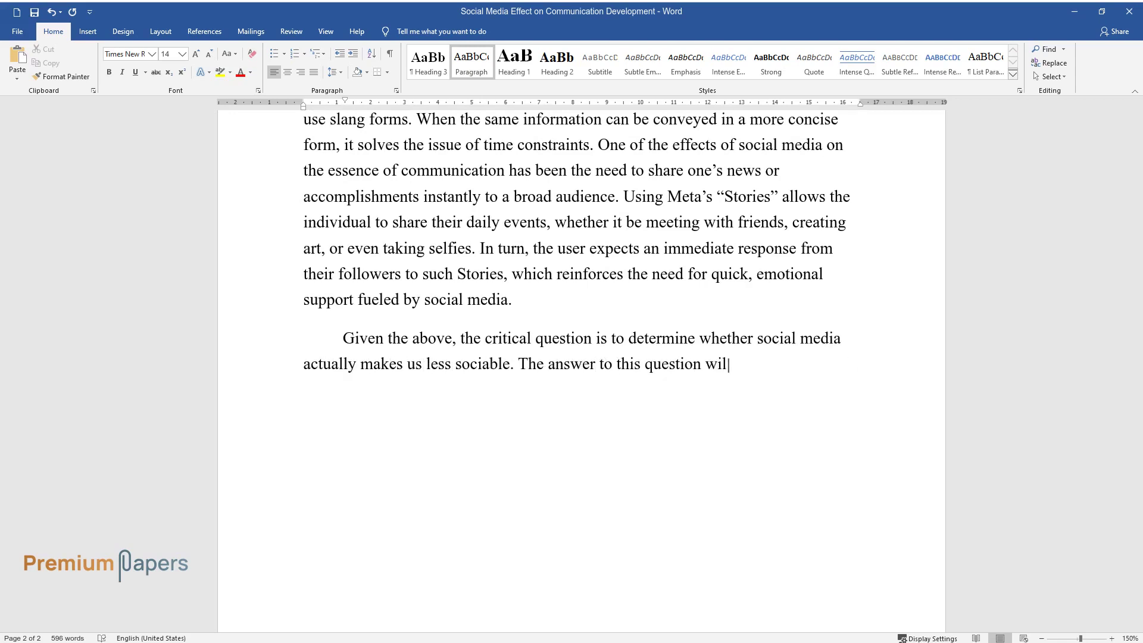
{"action": "type", "text": " straightforward because co"}
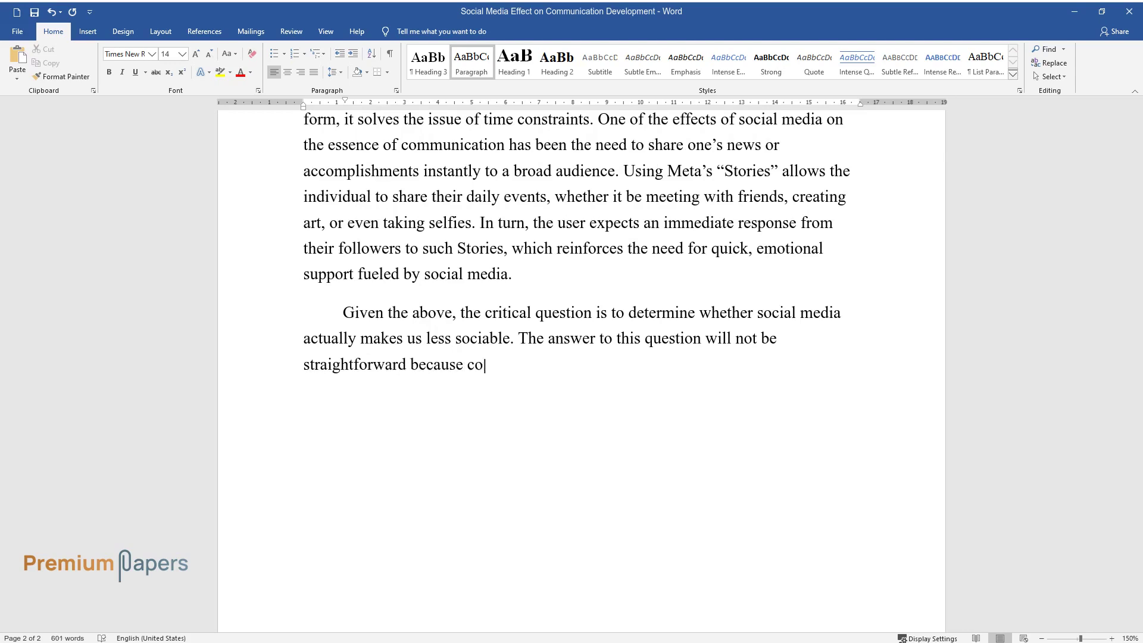
{"action": "type", "text": "mmunication as such between people"}
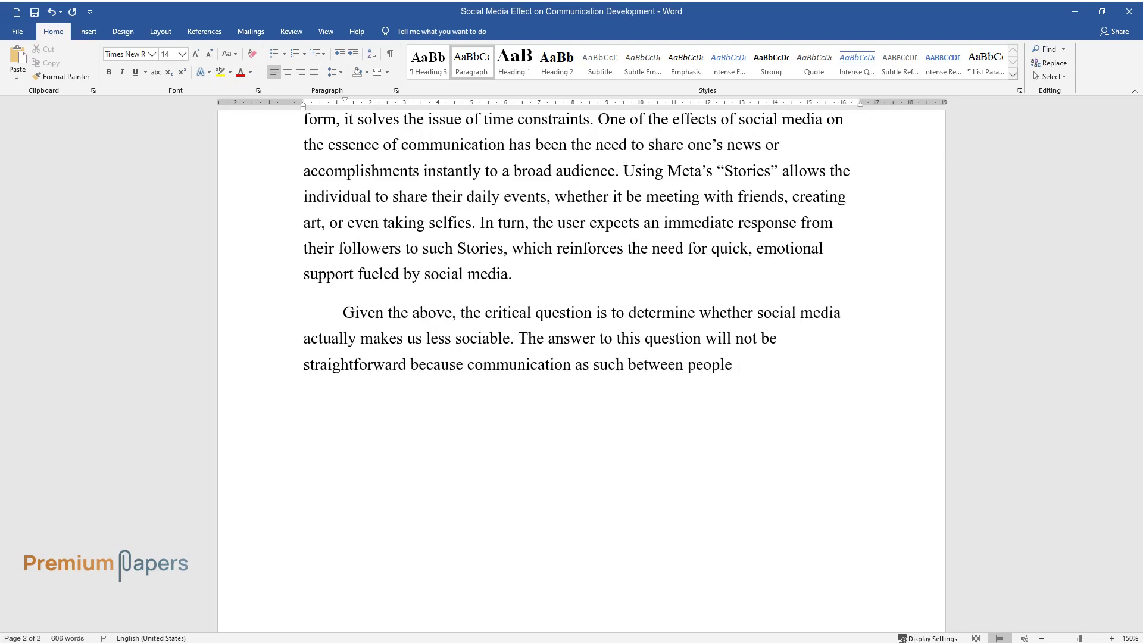
{"action": "type", "text": " has persisted and even multiplied, b"}
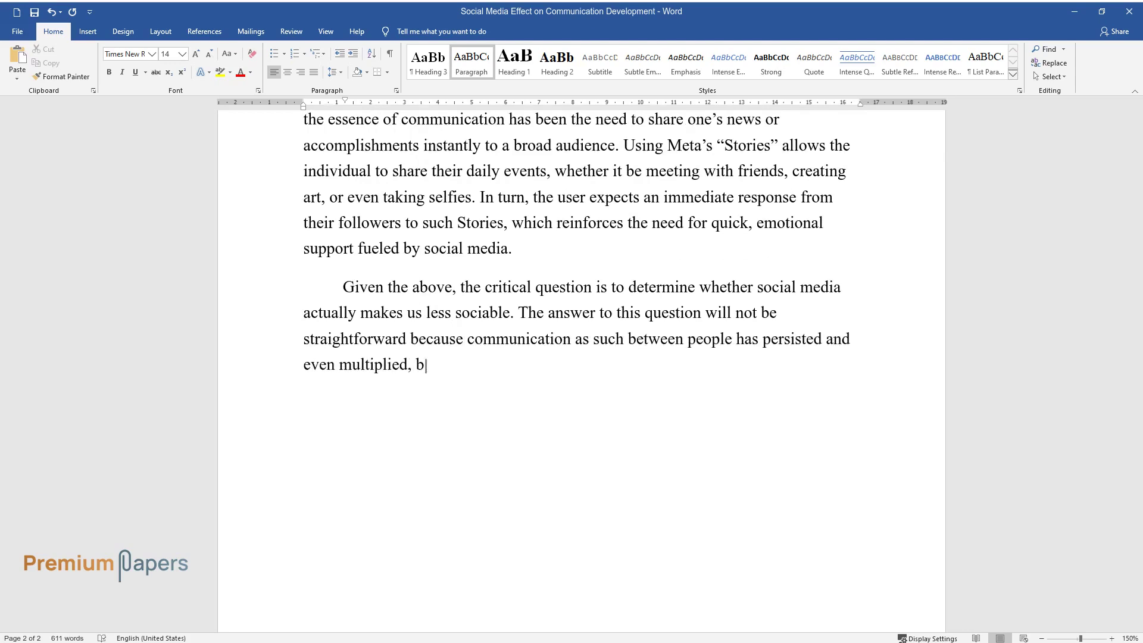
{"action": "type", "text": "ut the ideational essence of this c"}
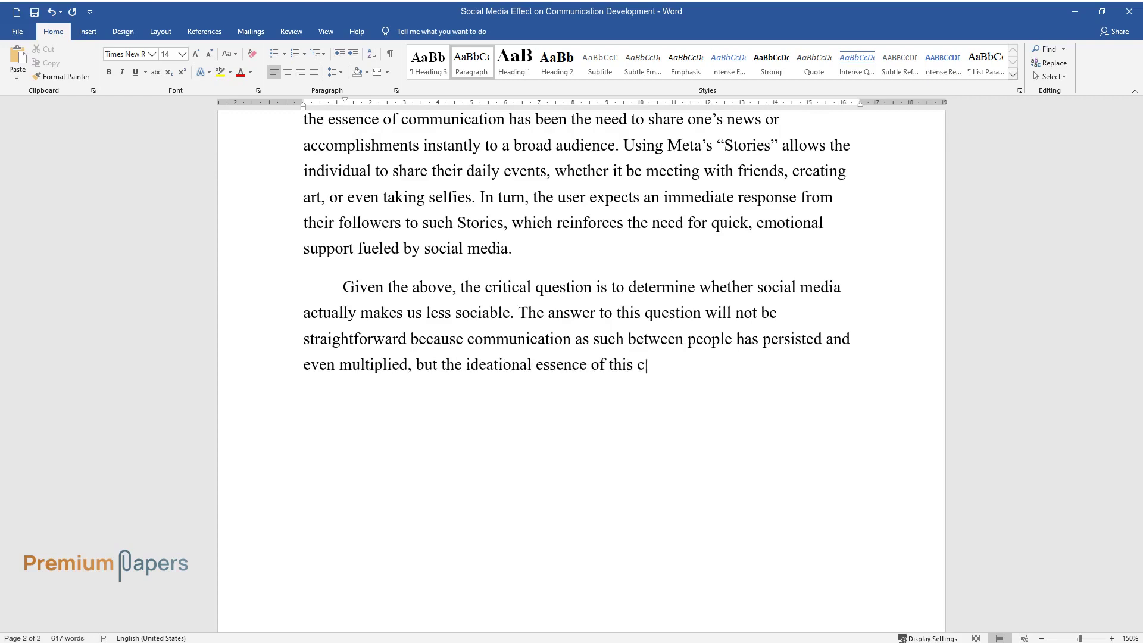
{"action": "type", "text": "ommunication hasbeen transformed."}
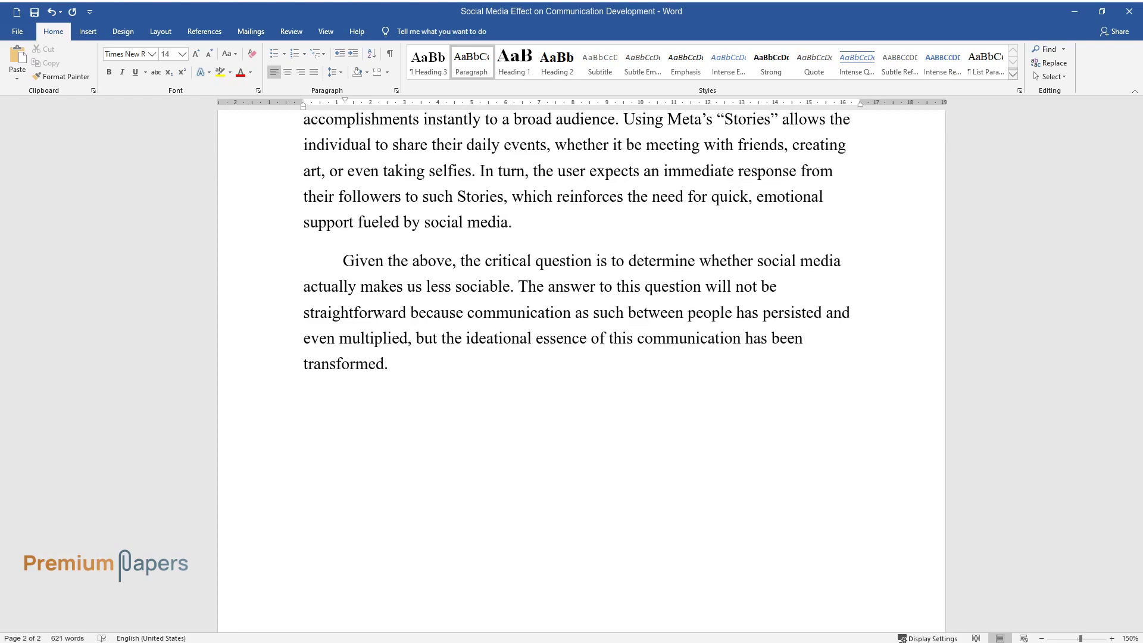
{"action": "type", "text": "of social networks does fac"}
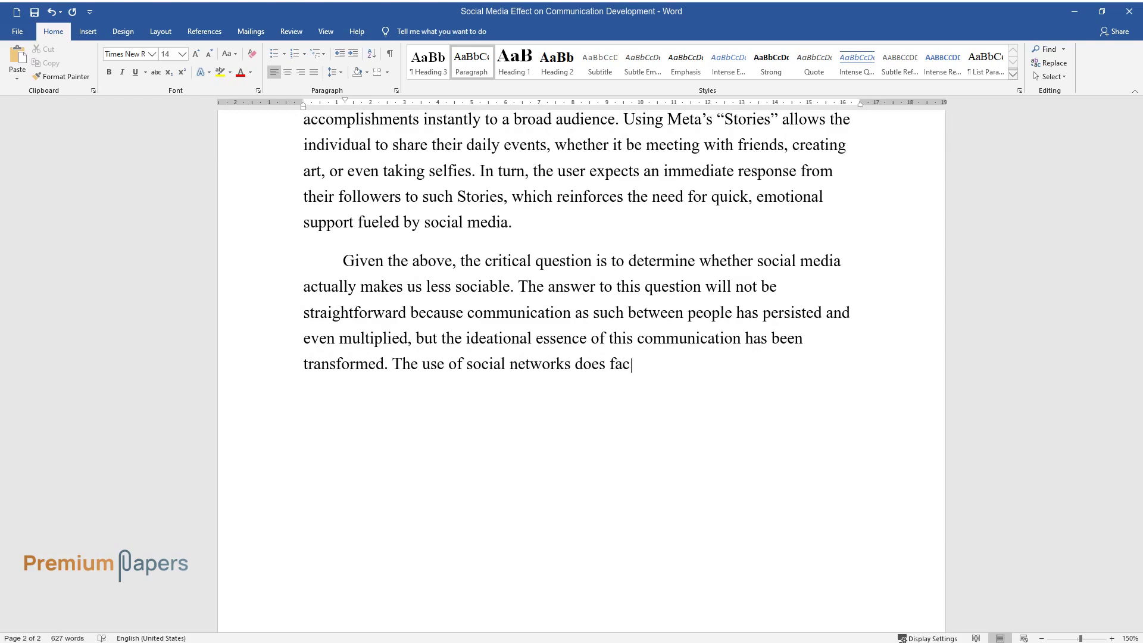
{"action": "type", "text": " communication, sowe cannot"}
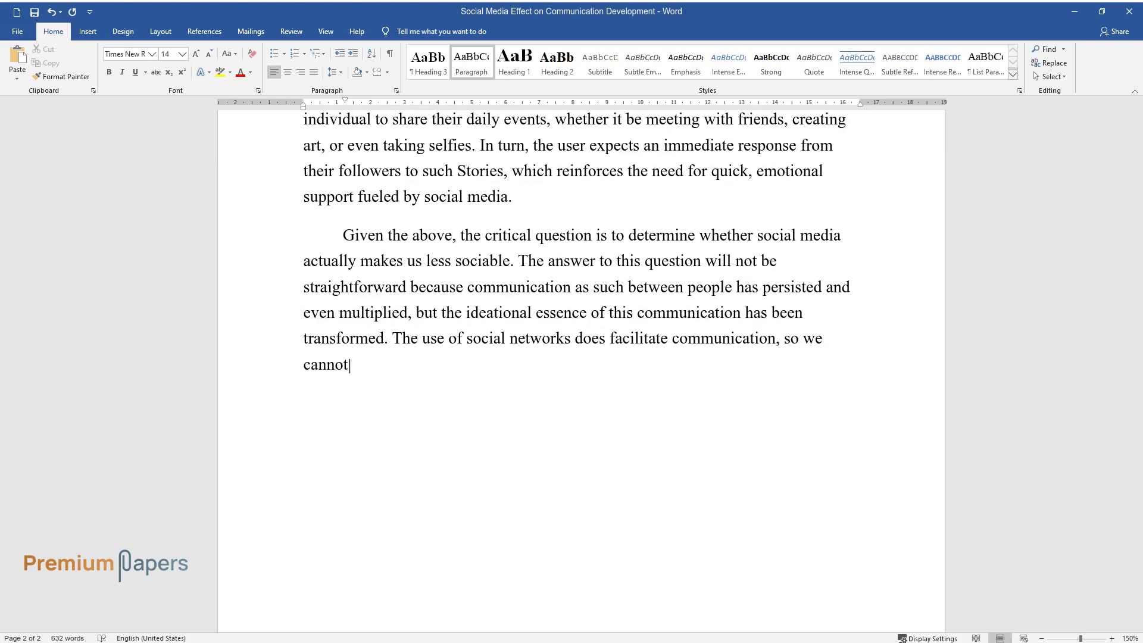
{"action": "type", "text": "t modern people are less co"}
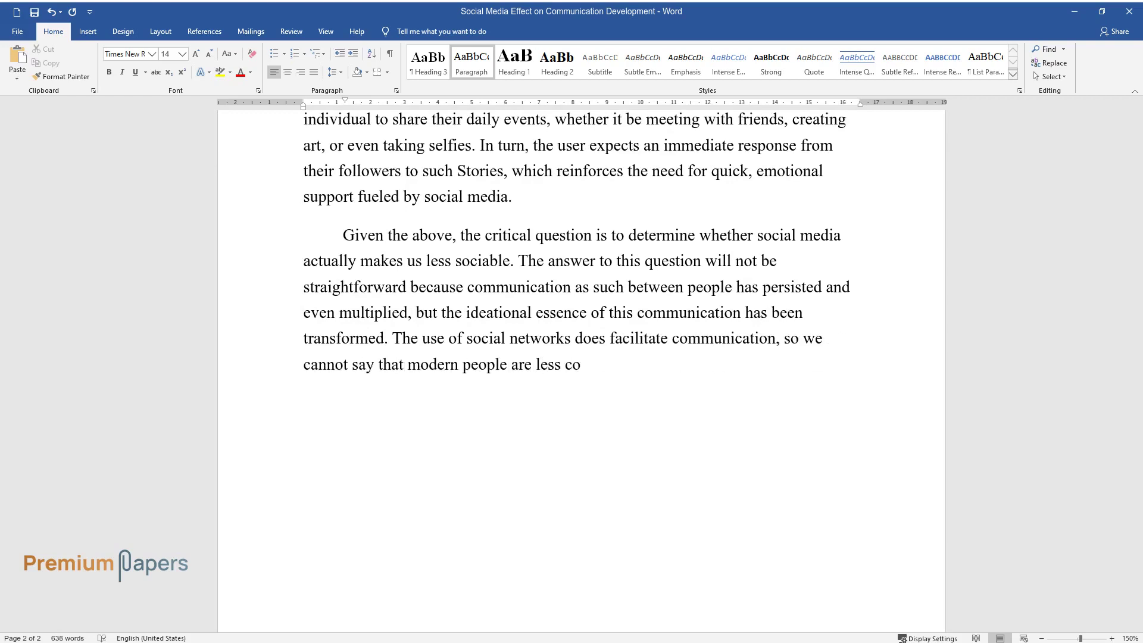
{"action": "type", "text": "mmunicative than our ancestors. How"}
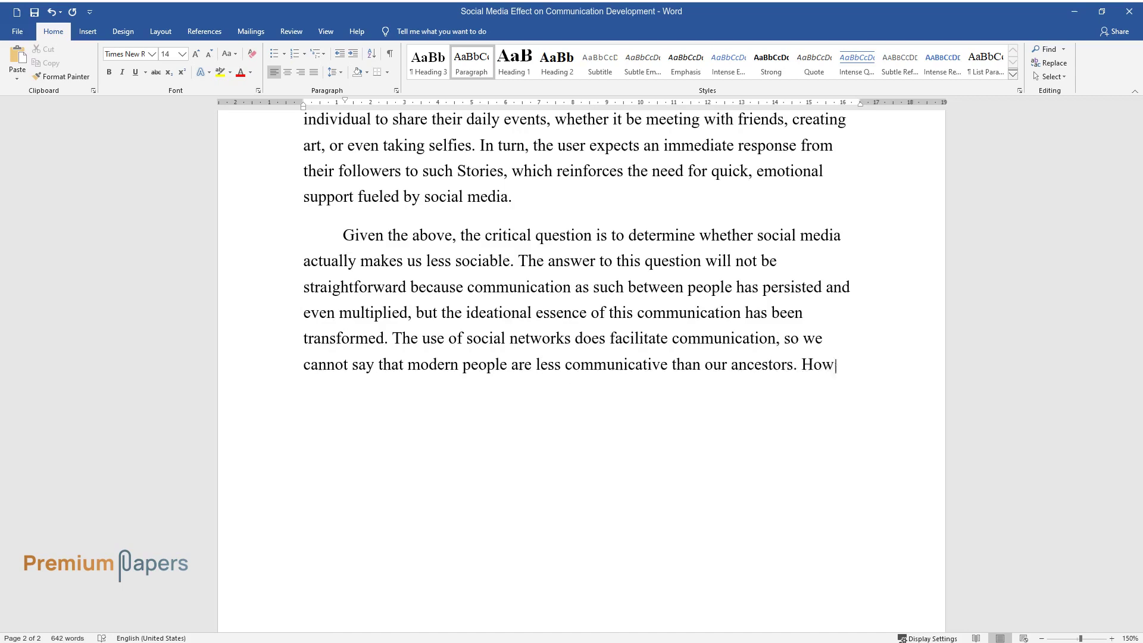
{"action": "type", "text": "ever, unlike traditional forms of c"}
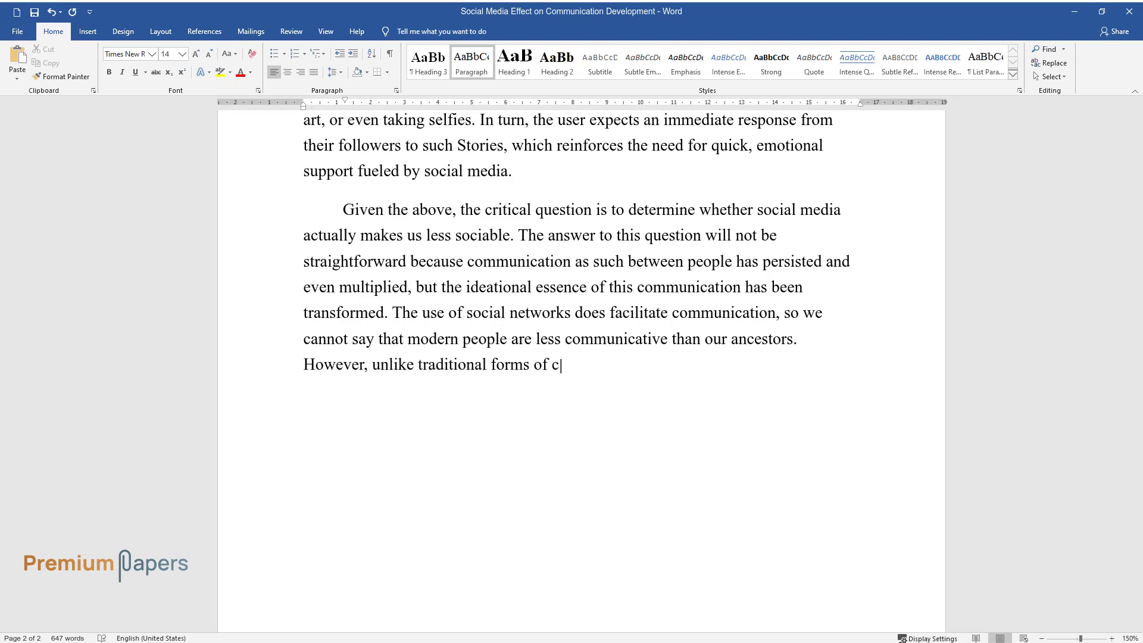
{"action": "type", "text": "ommunication, modern communication"}
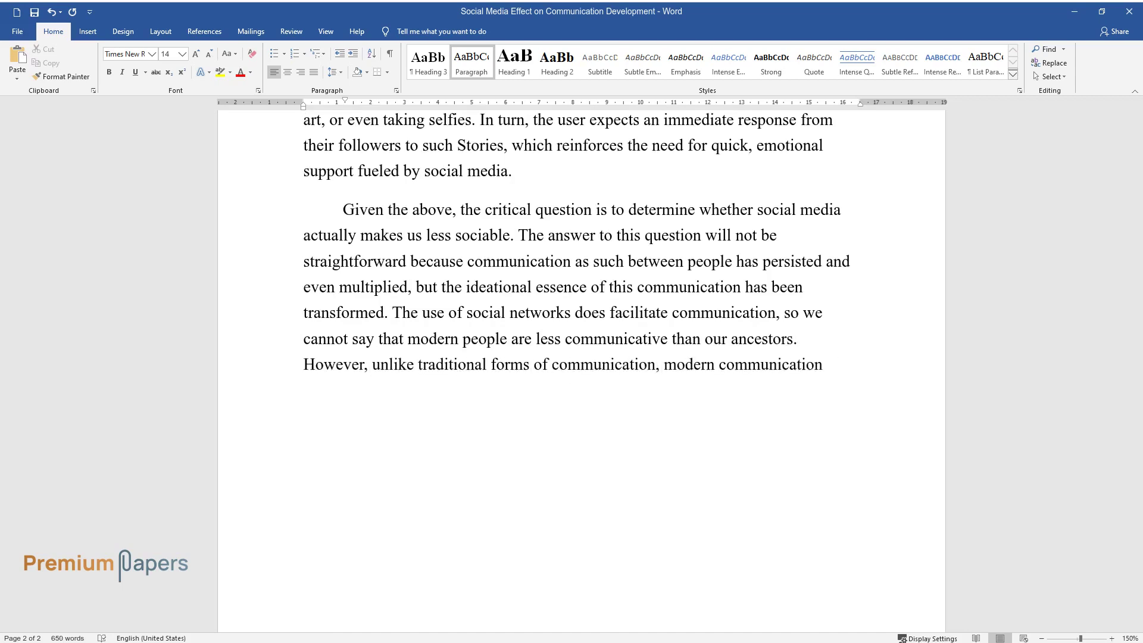
{"action": "type", "text": " has changed significantly structura"}
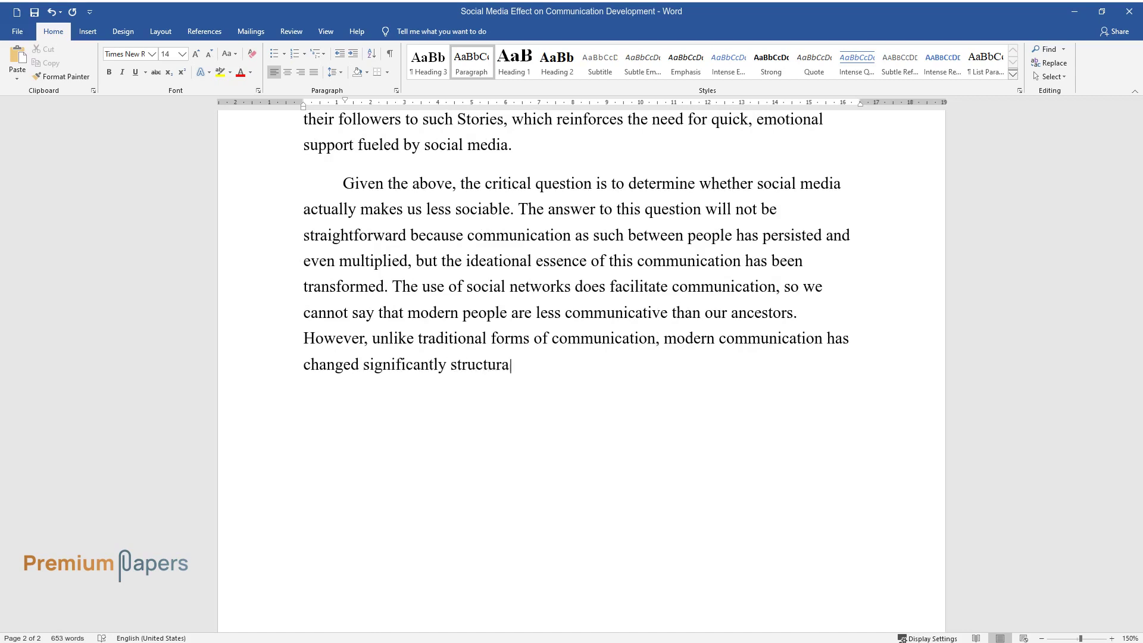
{"action": "type", "text": "t may seem that communicat"}
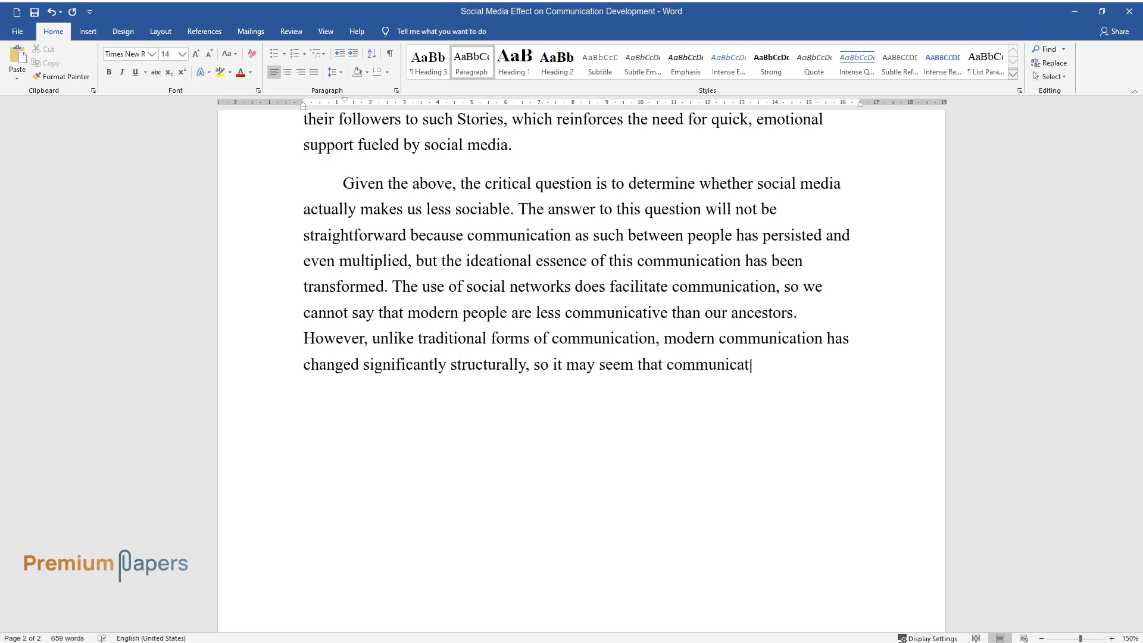
{"action": "type", "text": "ion is no longer as basic aty as it used to be. To put it another way, modern people are definitel"}
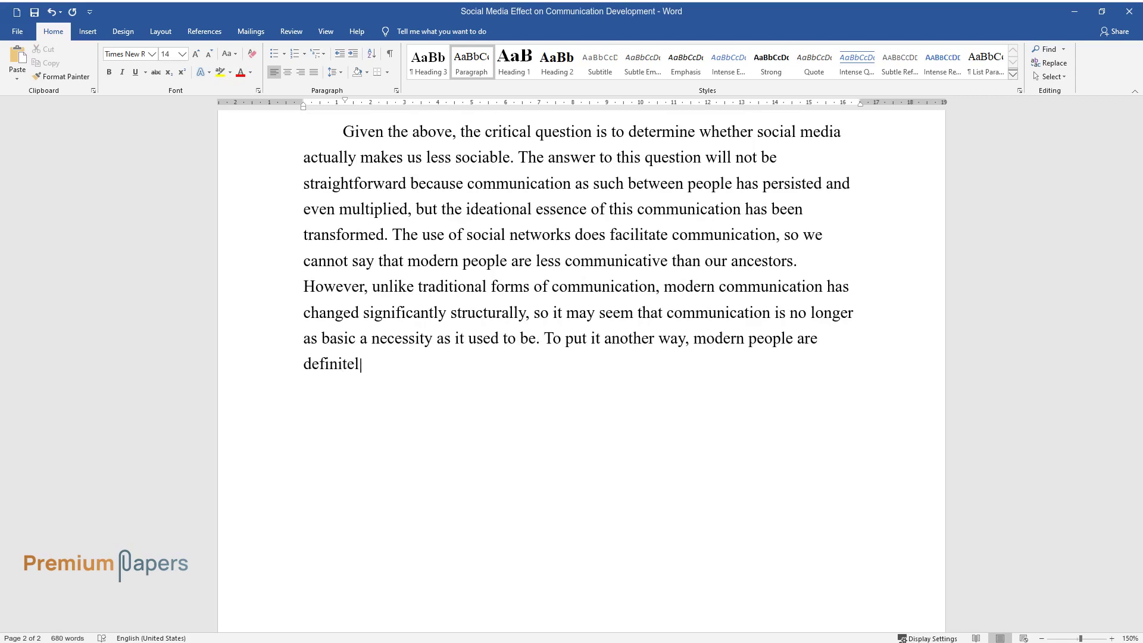
{"action": "type", "text": "hey tend"}
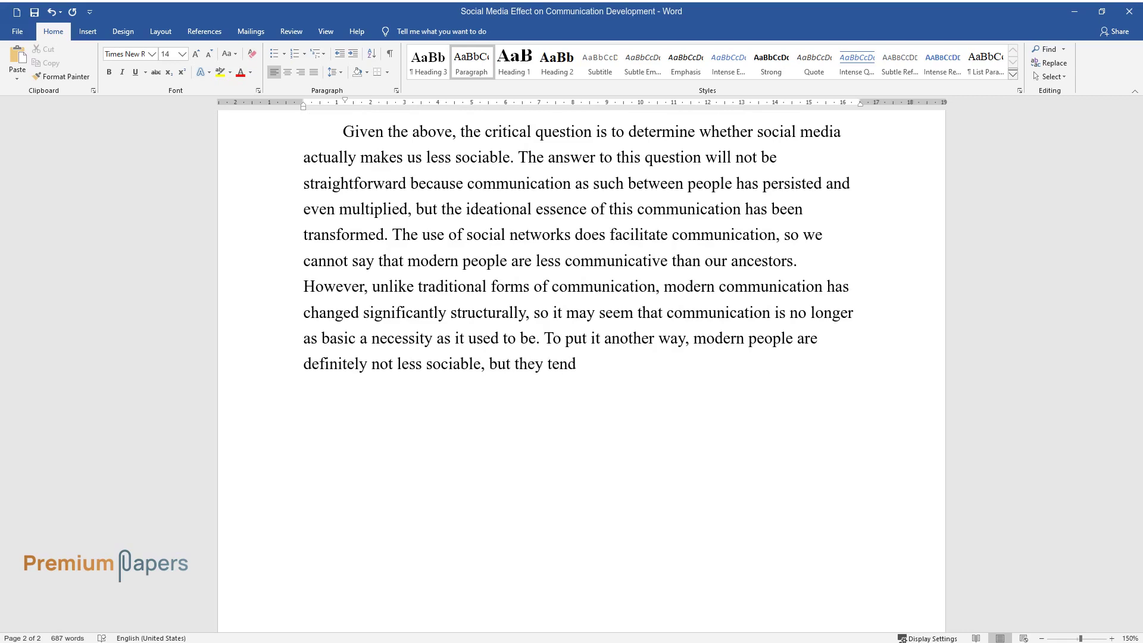
{"action": "type", "text": "ther forms and methods of c"}
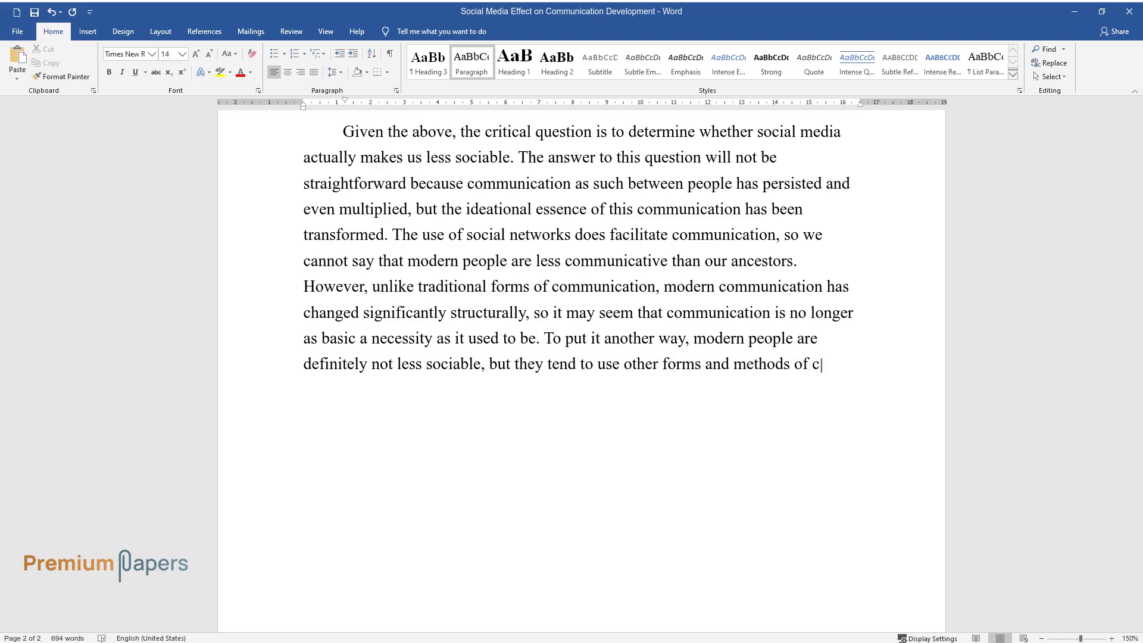
{"action": "type", "text": "ommunication in their daily communi"}
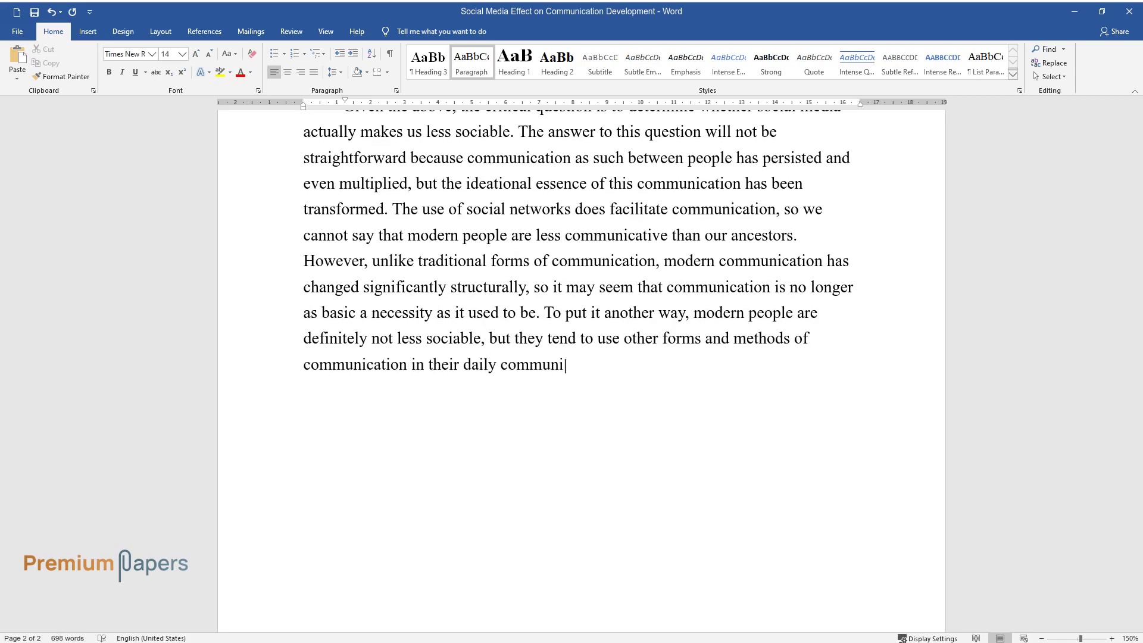
{"action": "type", "text": "cation practices."}
Step: Complete the Meanwhile paragraph on tolerance and language change and begin a seventh indented paragraph
{"action": "key", "text": "Return"}
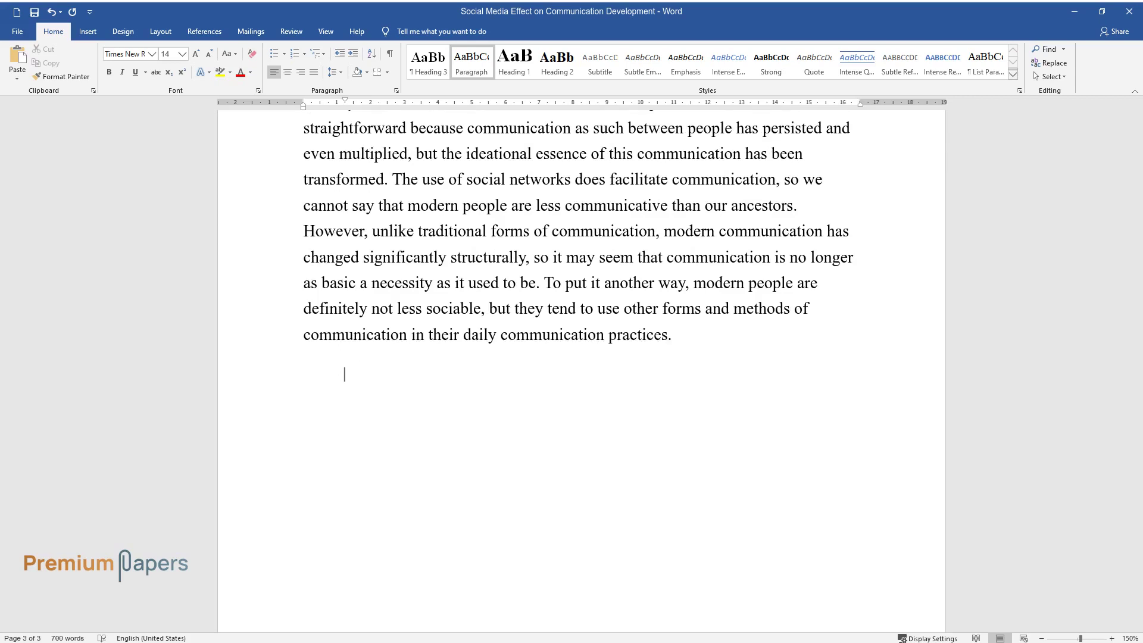
{"action": "type", "text": "Meanwhile, social media continues "}
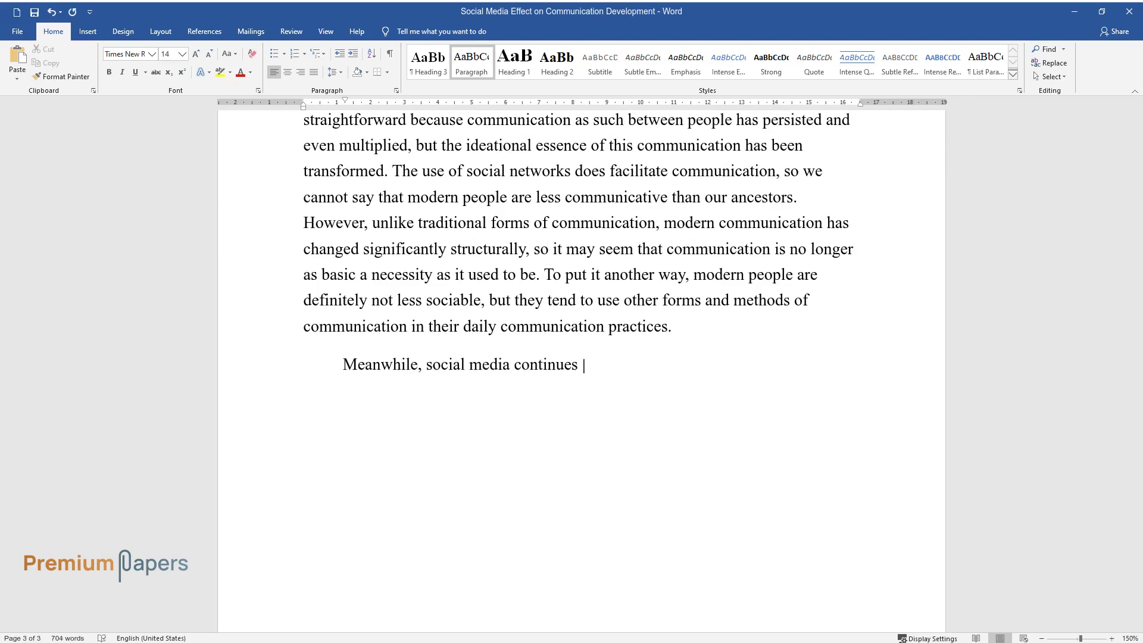
{"action": "type", "text": "to evolve and adapt to the social a"}
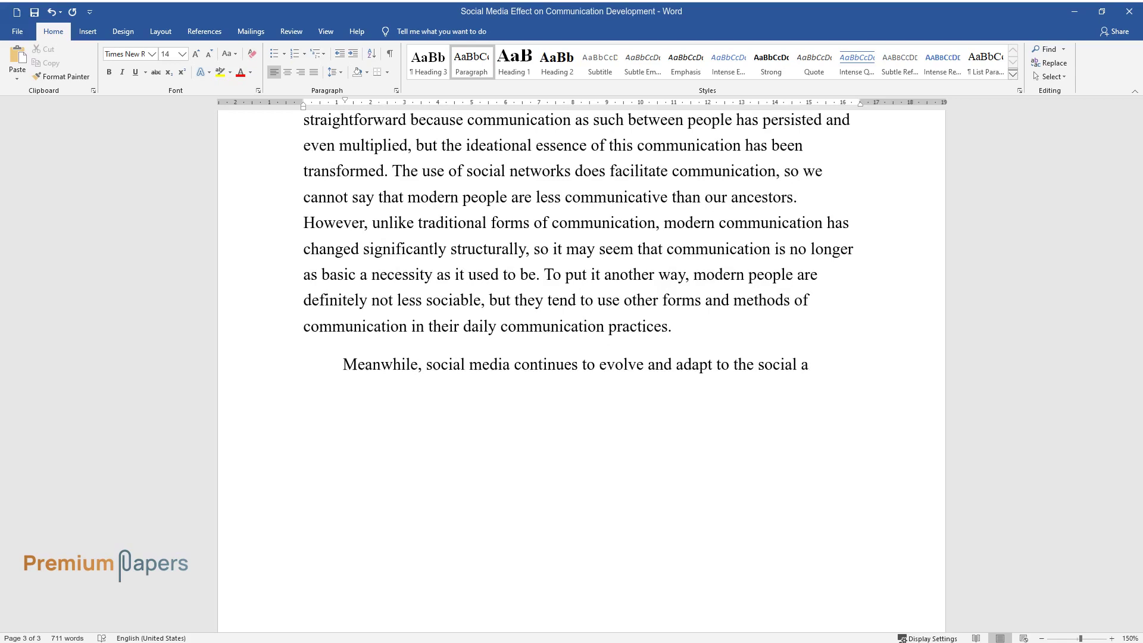
{"action": "type", "text": "nd global agenda. As such, it is to"}
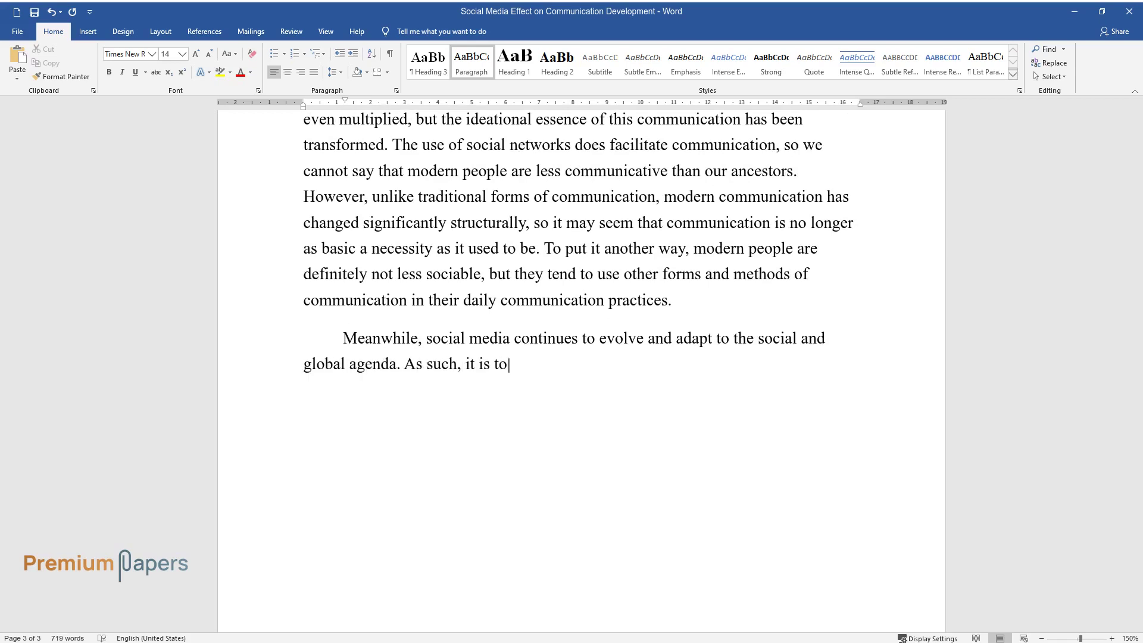
{"action": "type", "text": " be expected that their continued e"}
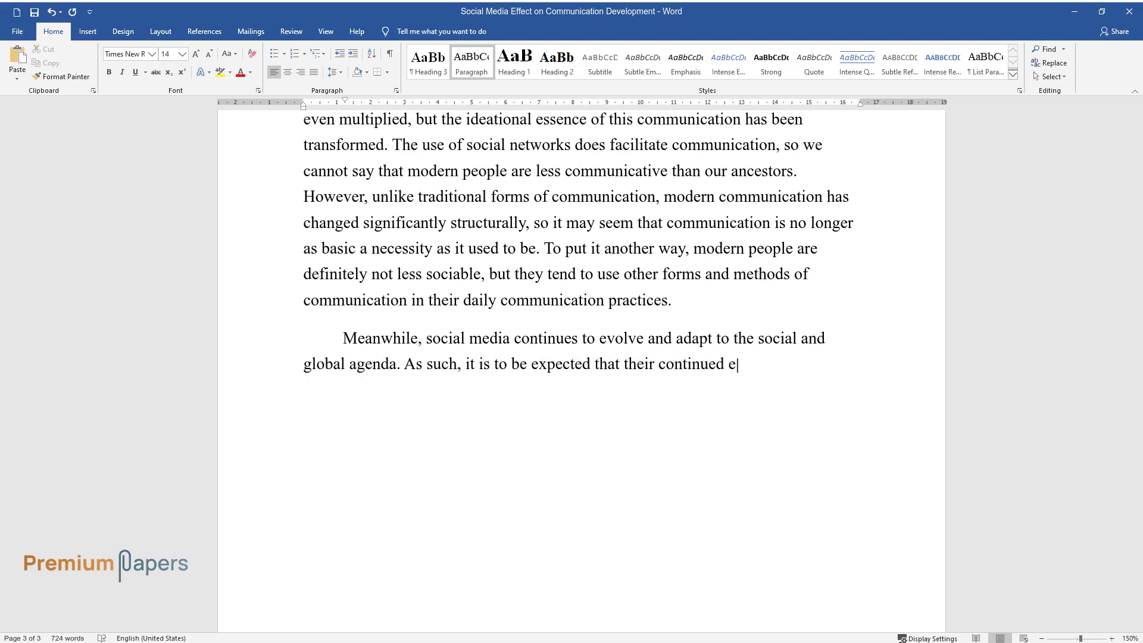
{"action": "type", "text": "volution will lead"}
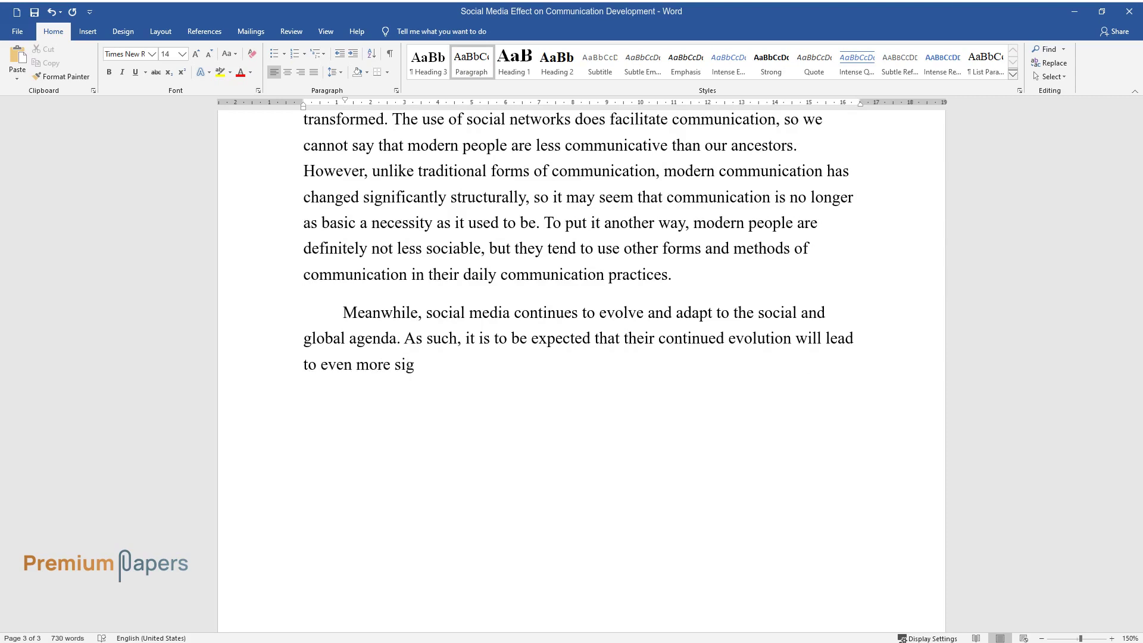
{"action": "type", "text": " to even more sigchanges in communication a"}
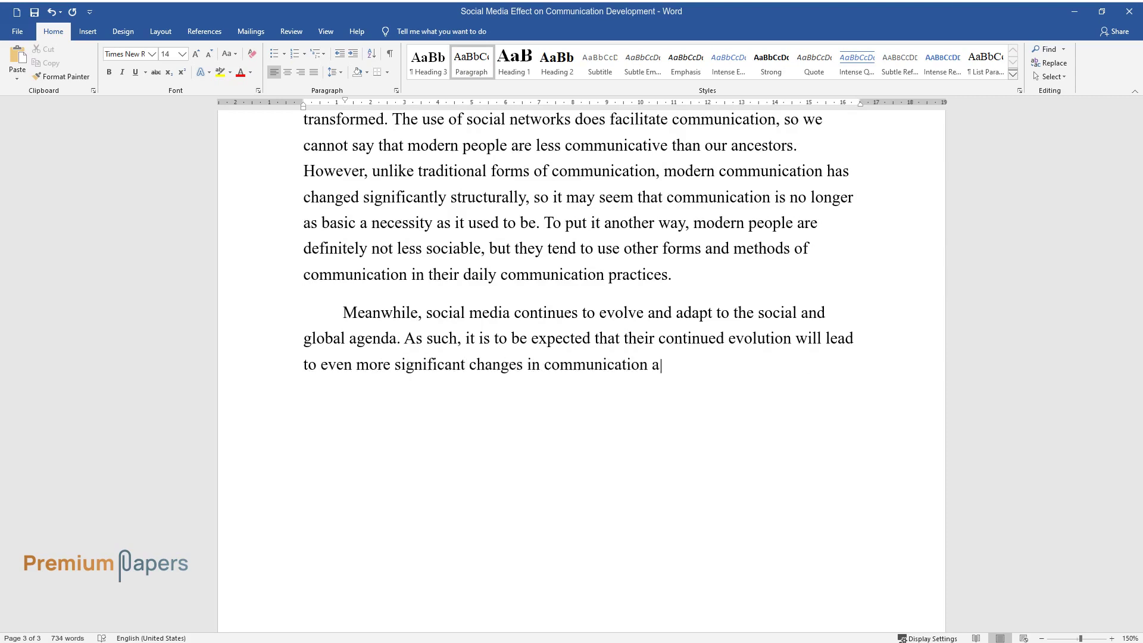
{"action": "type", "text": "s such an"}
{"action": "type", "text": "whole. I"}
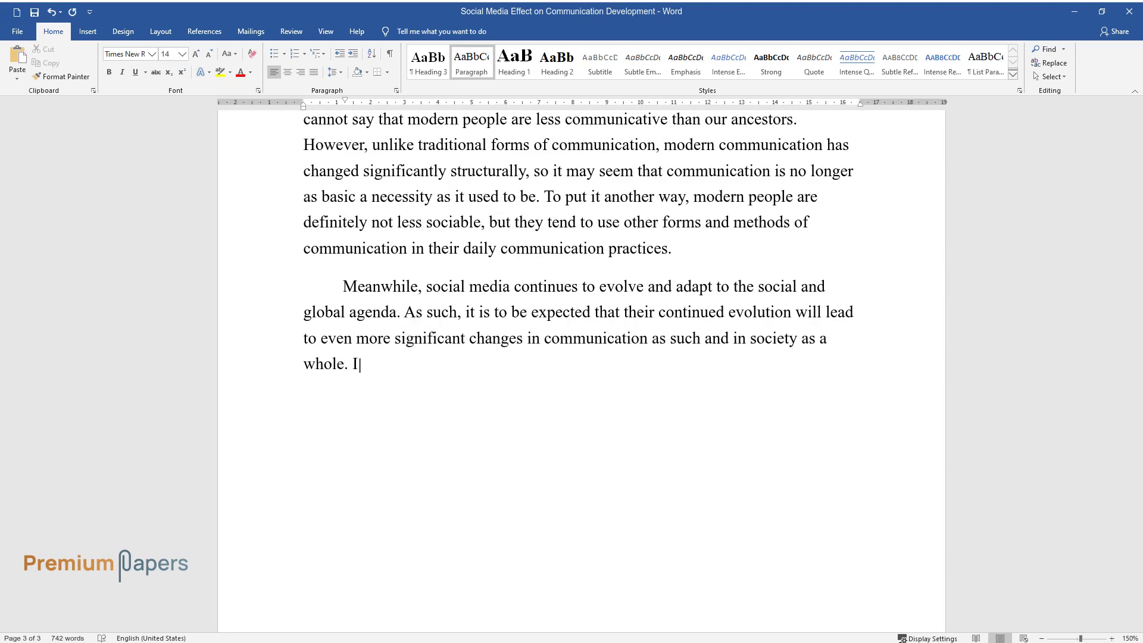
{"action": "type", "text": "n particular, theincreasing availa"}
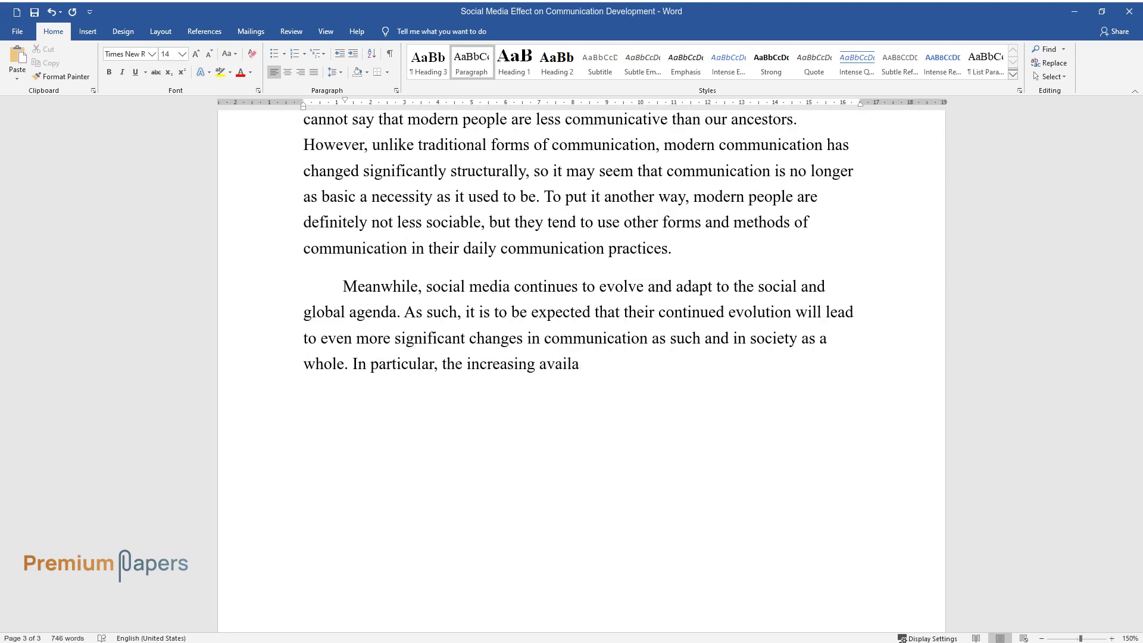
{"action": "type", "text": "bility of digital technologies is b"}
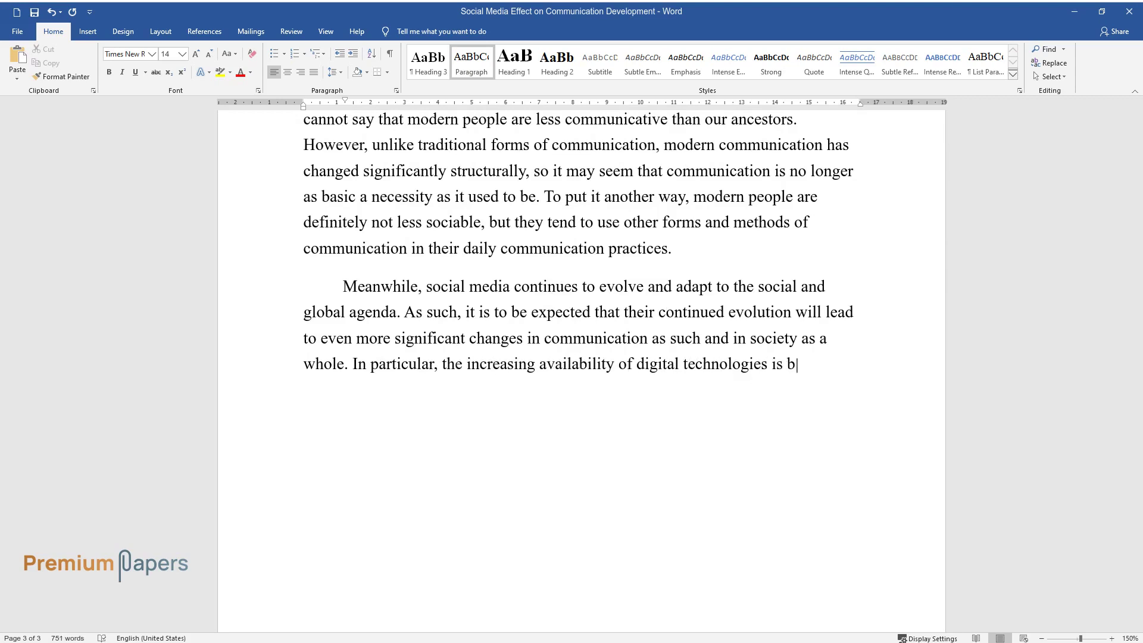
{"action": "type", "text": "ringing increasingly culturally div"}
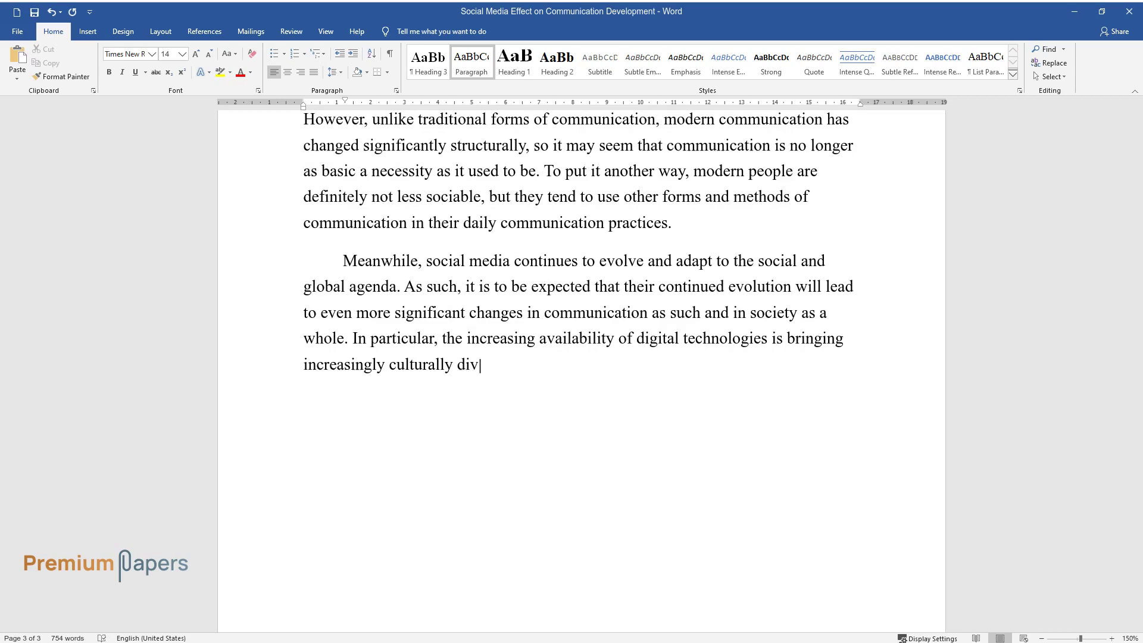
{"action": "type", "text": "erse communities online. This catal"}
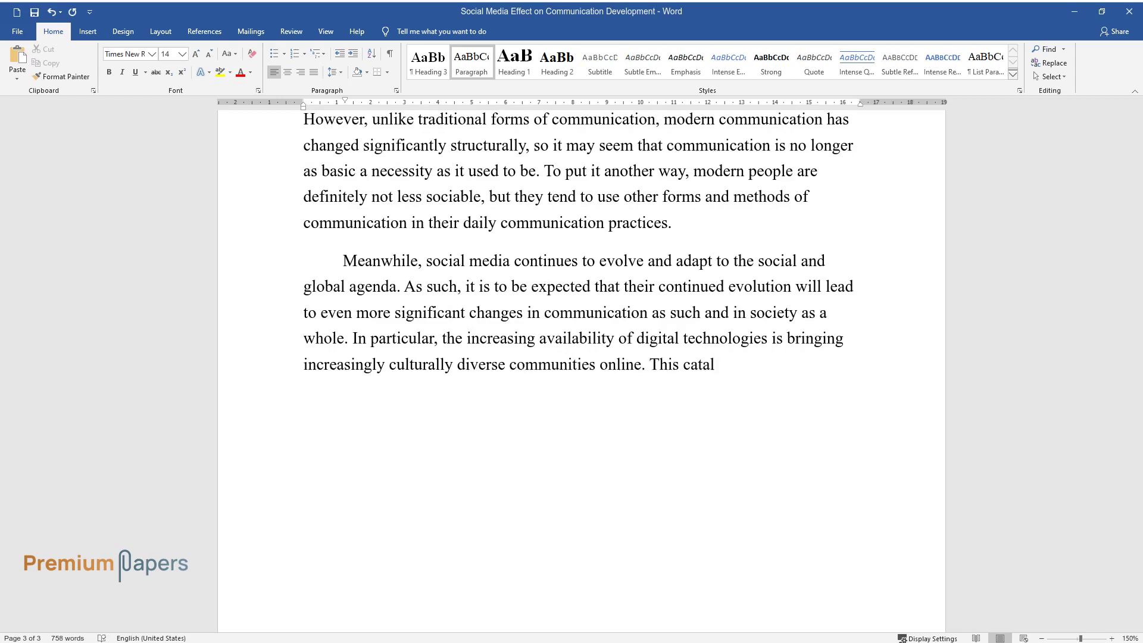
{"action": "type", "text": "yzes the acceptance"}
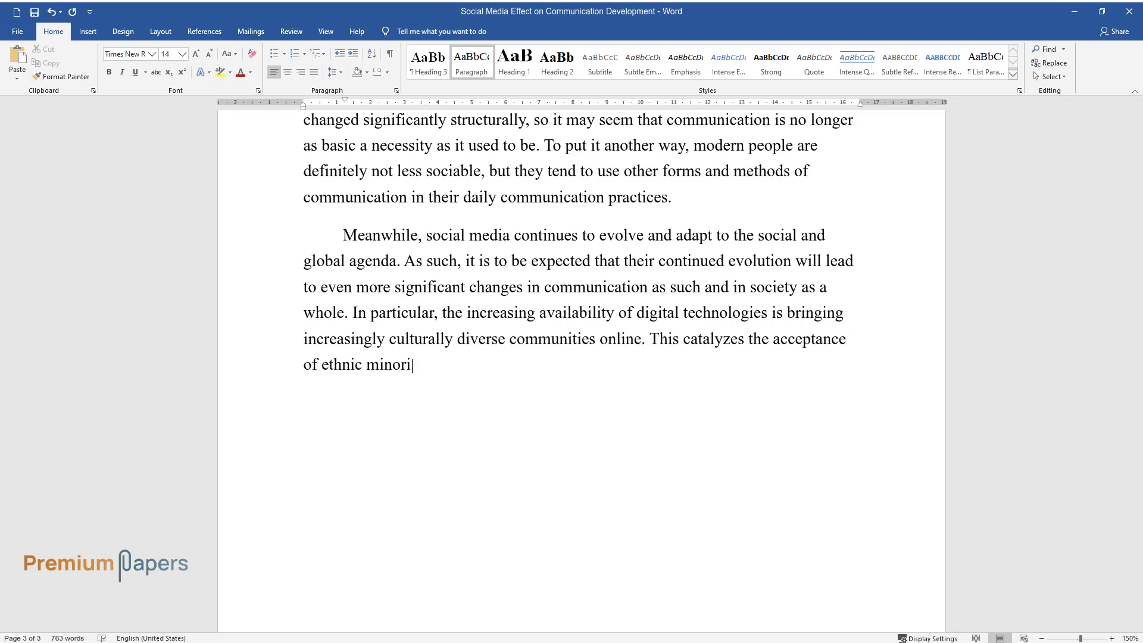
{"action": "type", "text": " of ethnities and the spread of a culture of"}
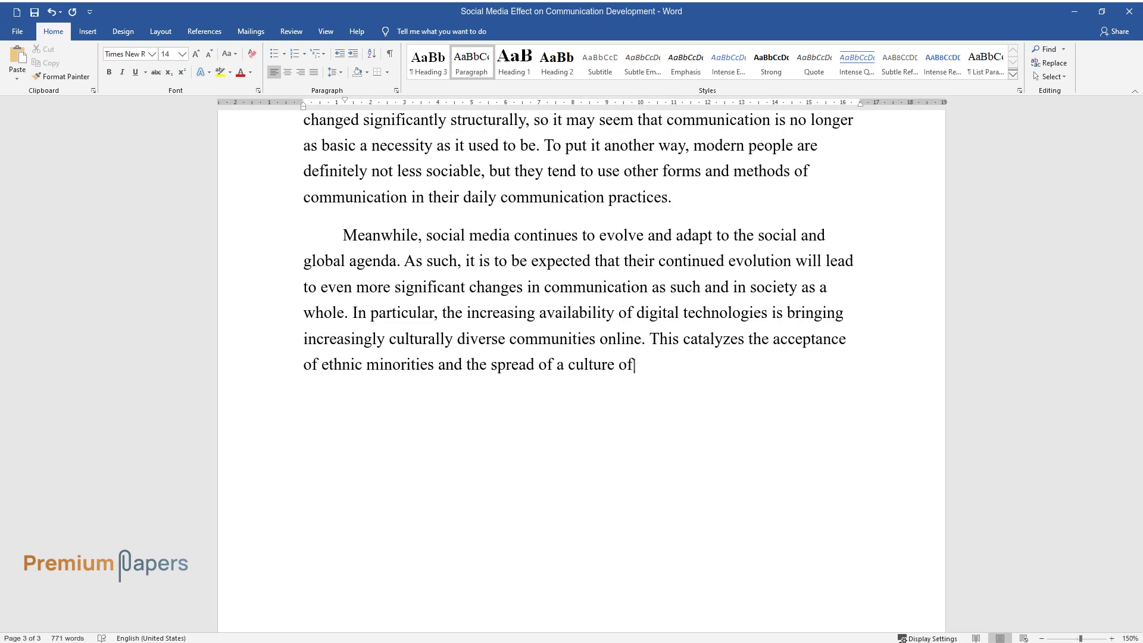
{"action": "type", "text": " tolerance, which means that the"}
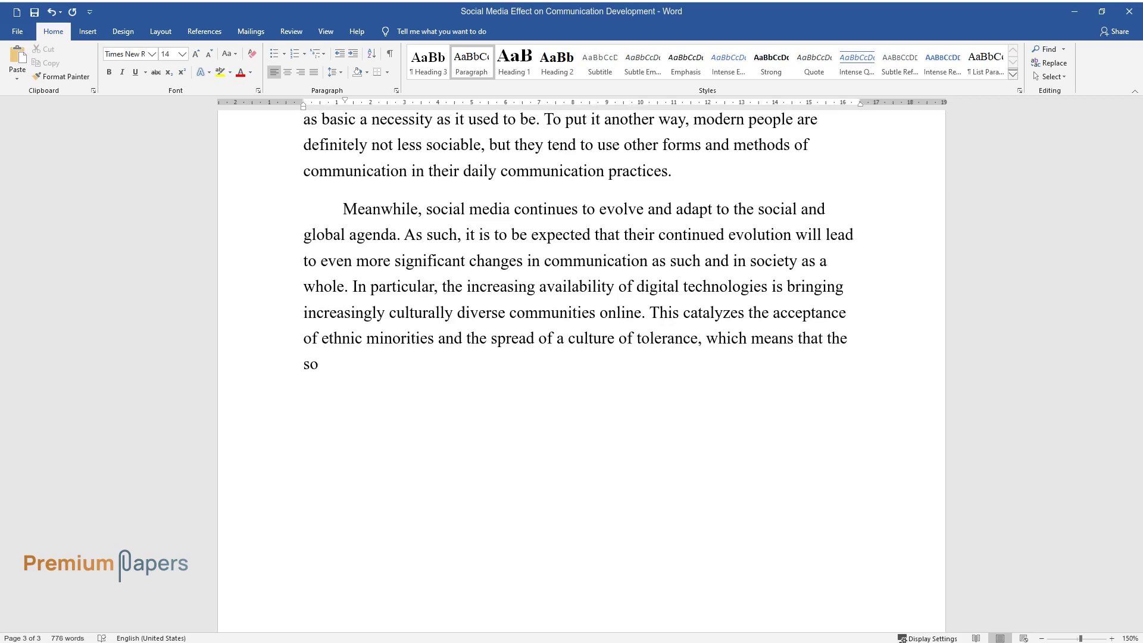
{"action": "type", "text": " so the future can be expected"}
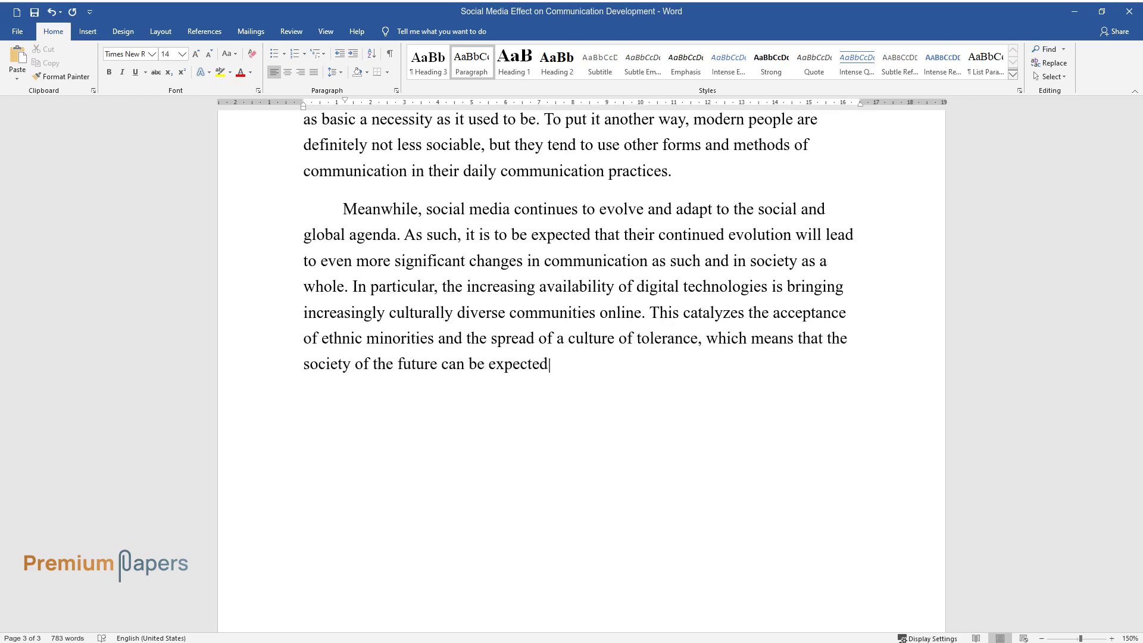
{"action": "type", "text": "ant and loyal than"}
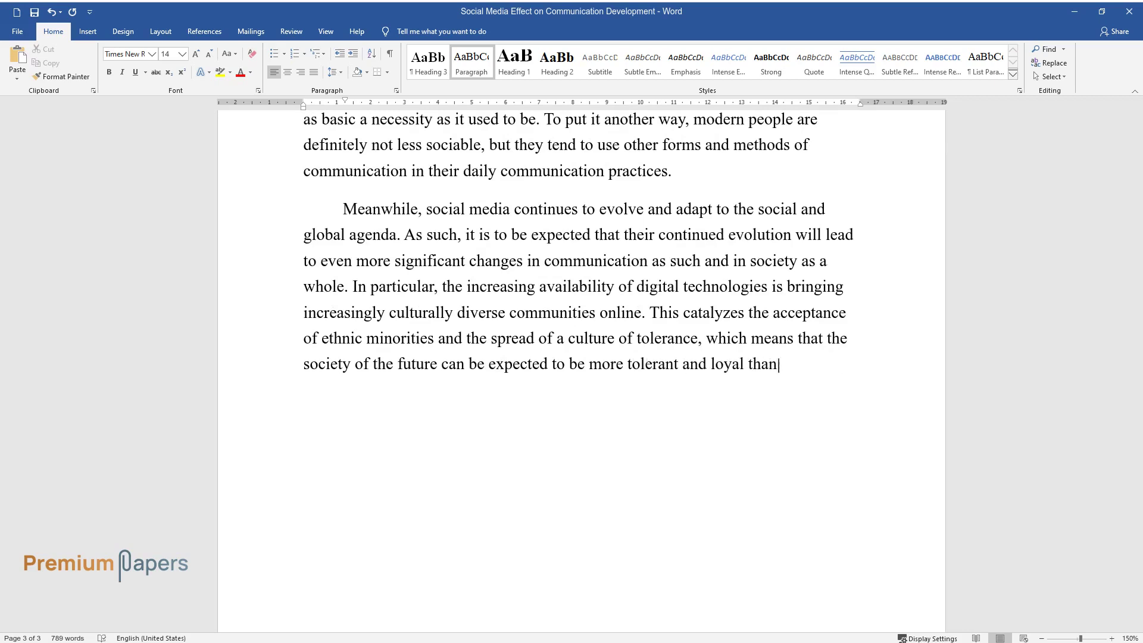
{"action": "type", "text": "e development of digital co"}
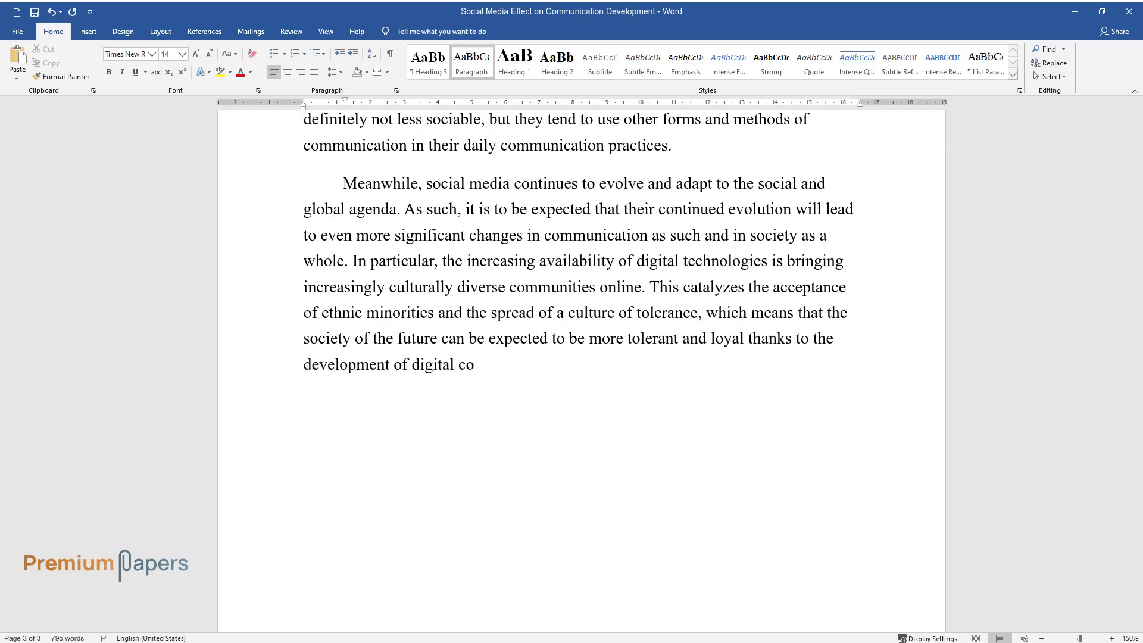
{"action": "type", "text": "mmunications. In addition, we can a"}
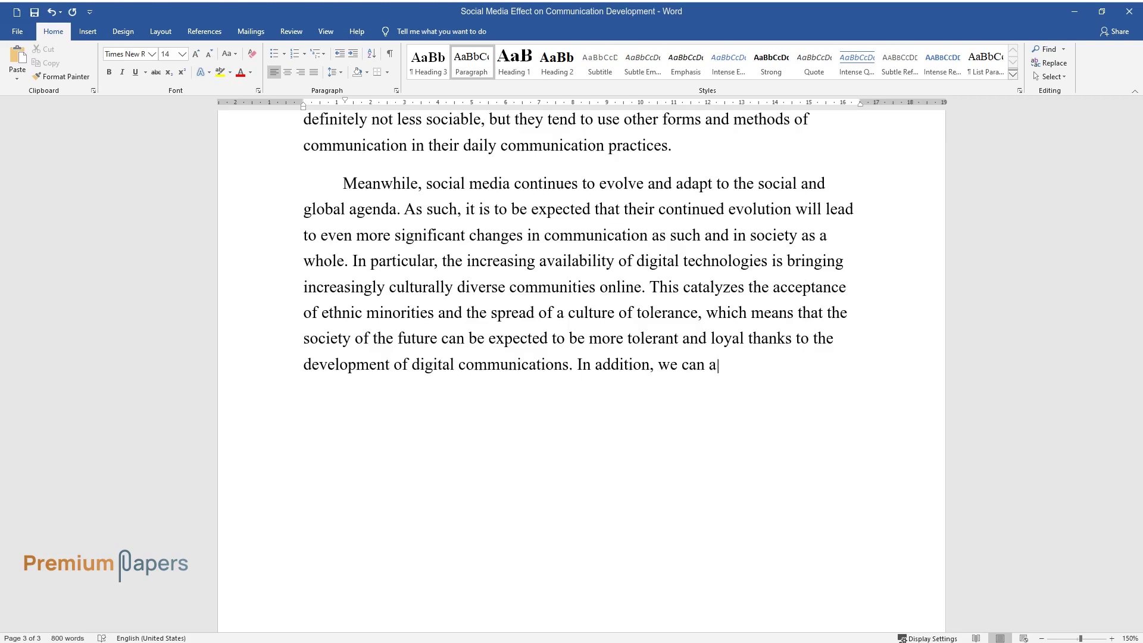
{"action": "type", "text": "ccurately predict that"}
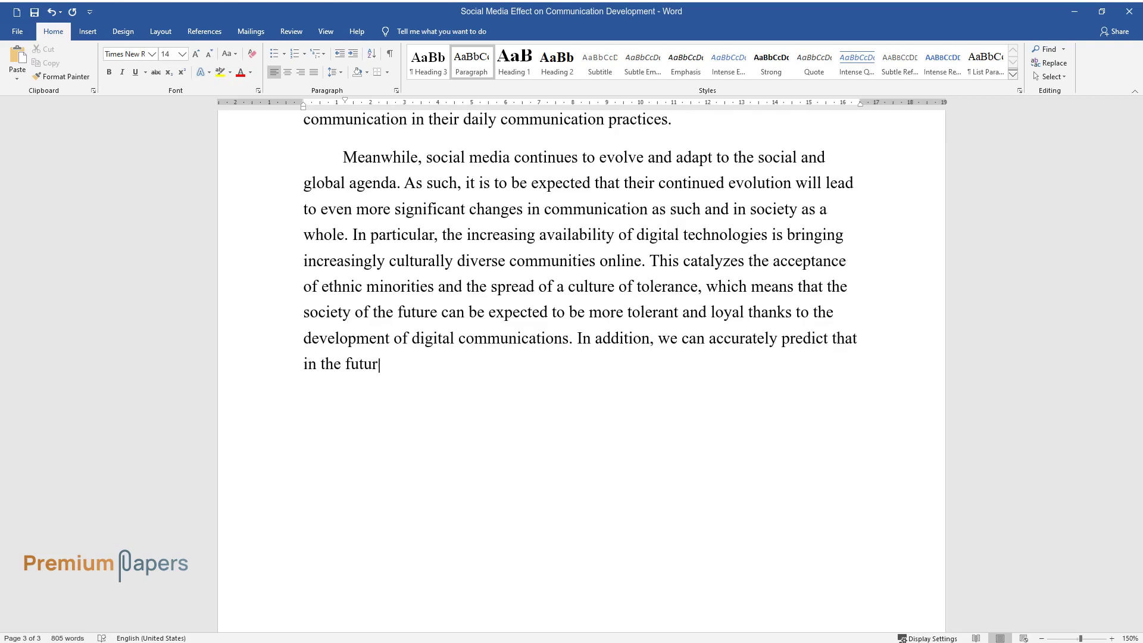
{"action": "type", "text": " in the futurwill be a change in the cu"}
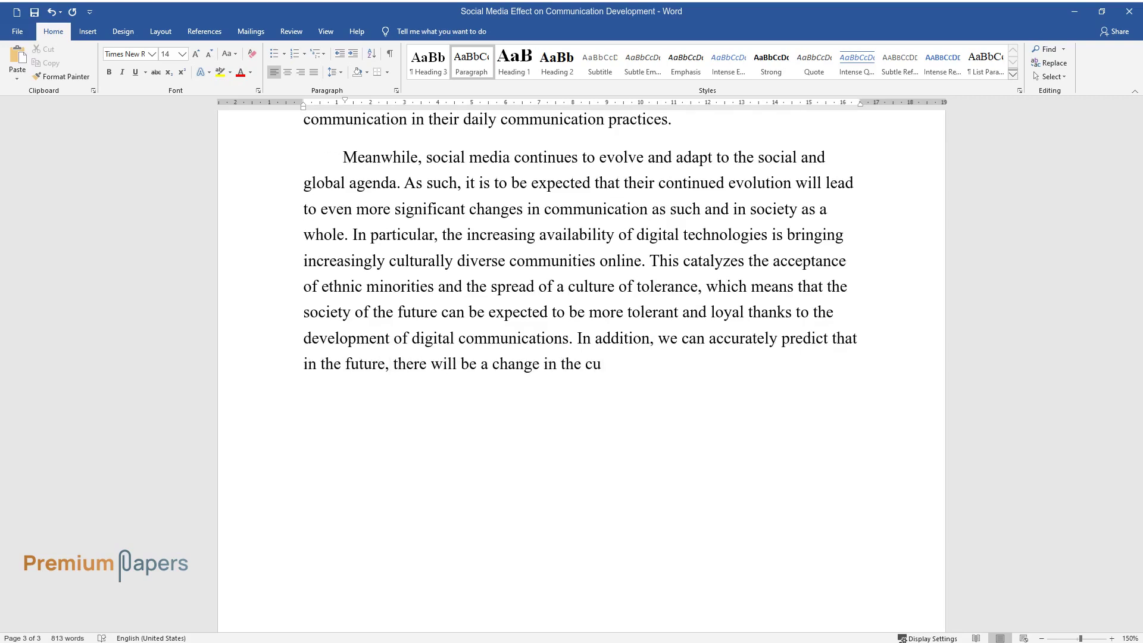
{"action": "type", "text": "lture of written and spoken languag"}
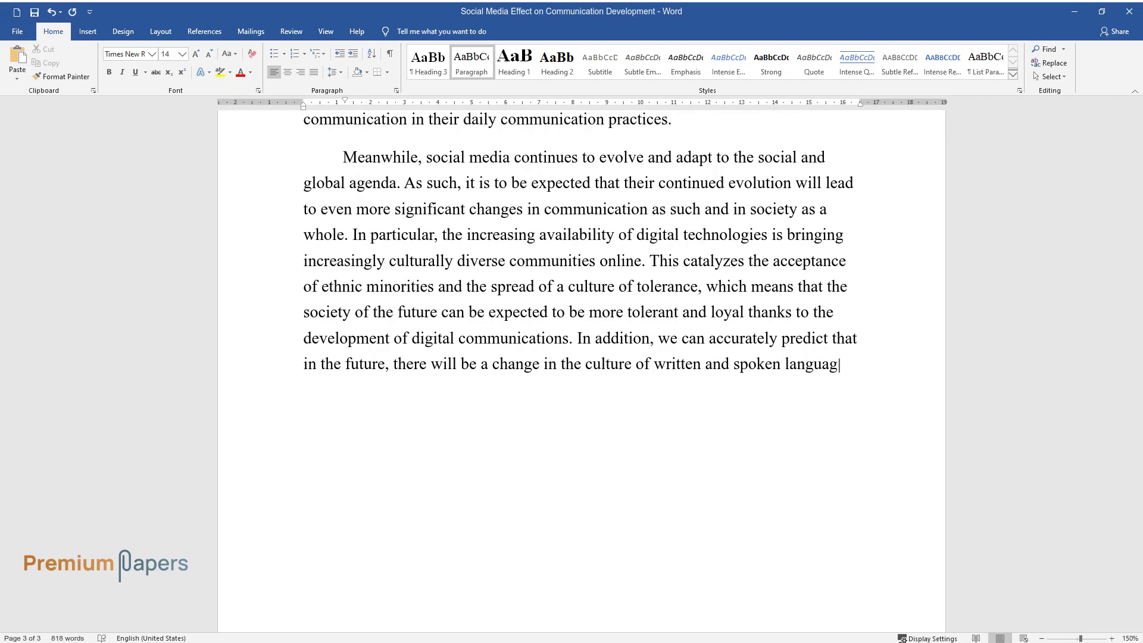
{"action": "type", "text": "e, and new slang and borrowed forms"}
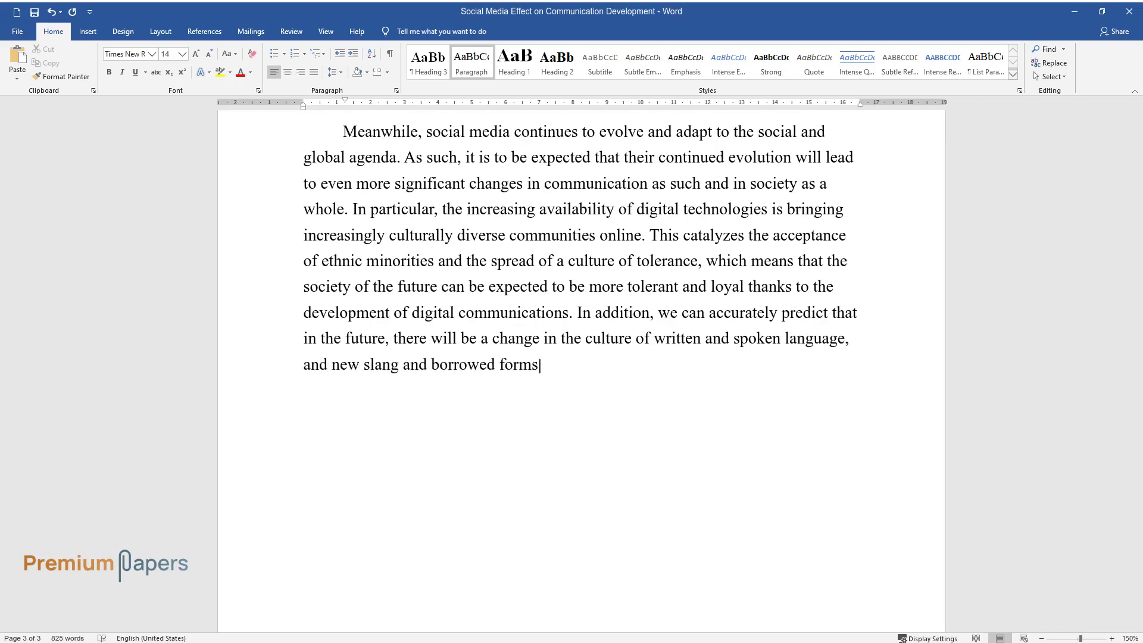
{"action": "type", "text": " will appear, which will further inf"}
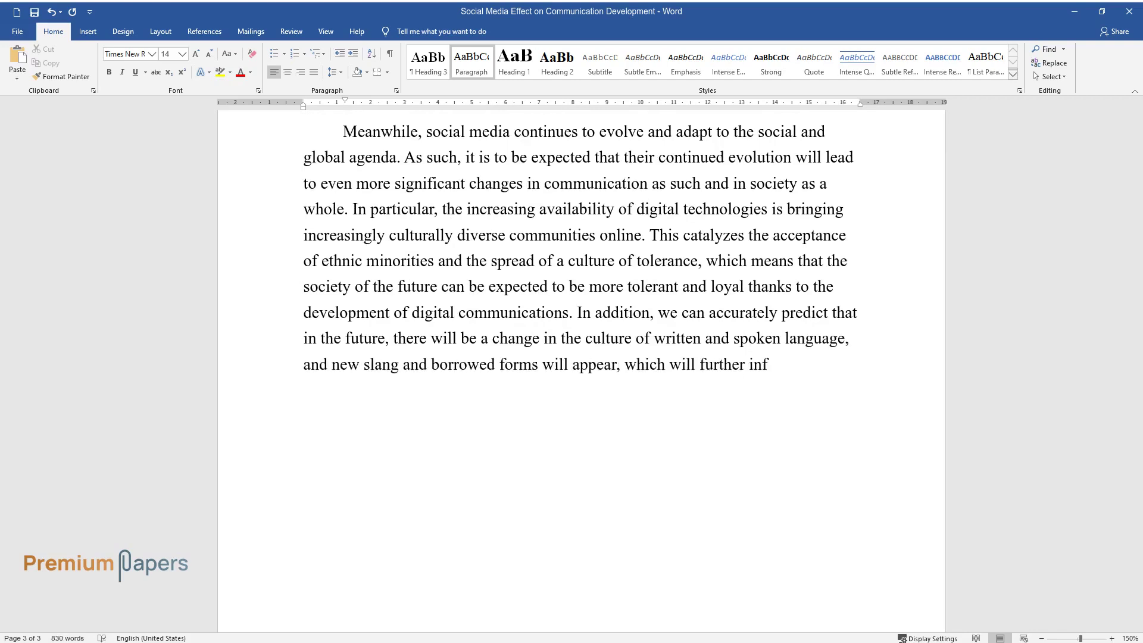
{"action": "type", "text": "luence the evolution of language sy"}
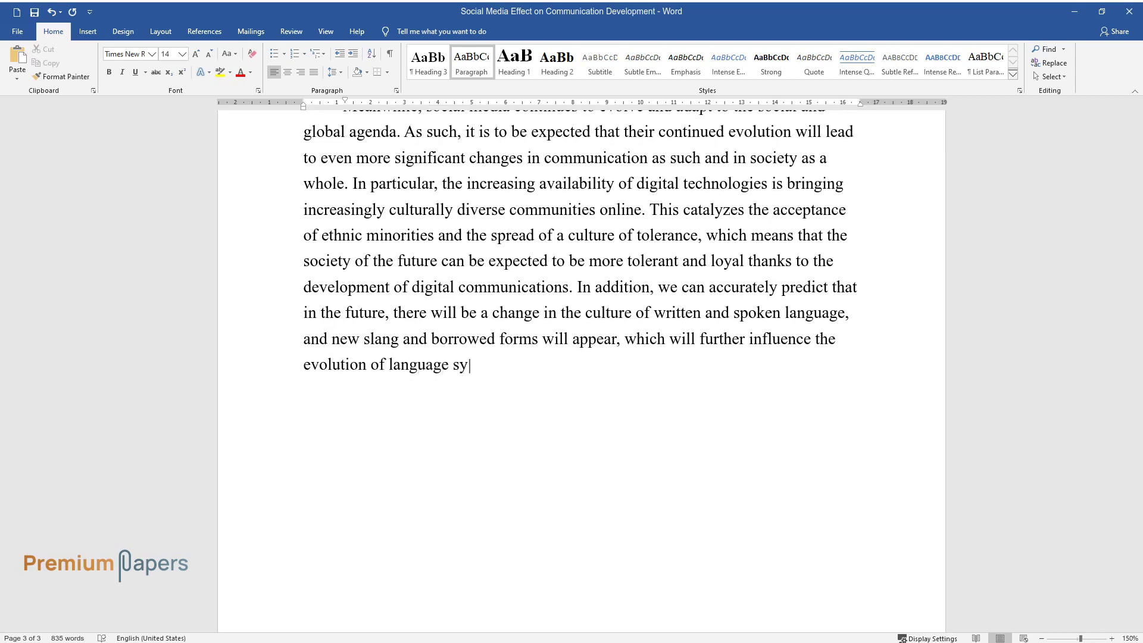
{"action": "type", "text": "stems."}
{"action": "key", "text": "Return"}
{"action": "type", "text": "Thanks to s"}
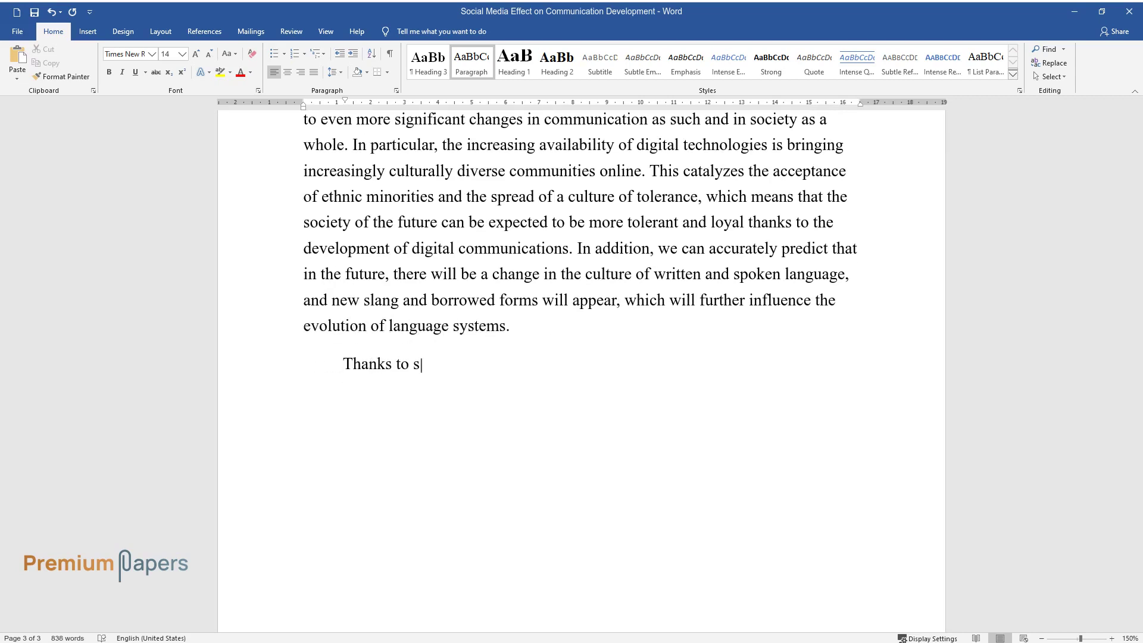
{"action": "type", "text": "ocial networks, the news function "}
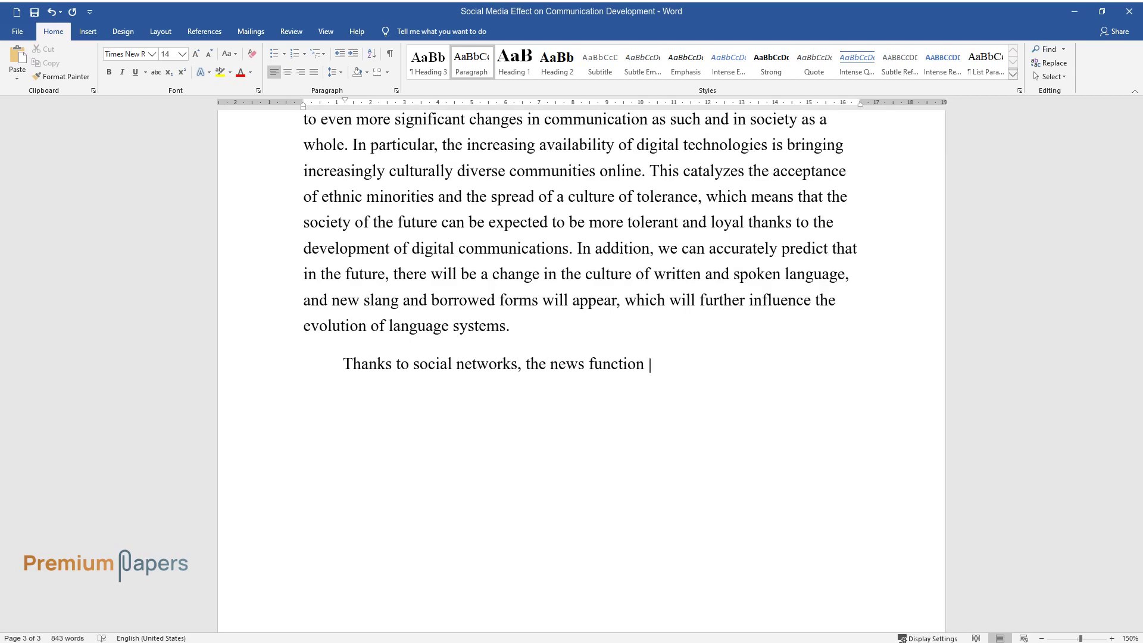
{"action": "type", "text": "in the lives of individuals will al"}
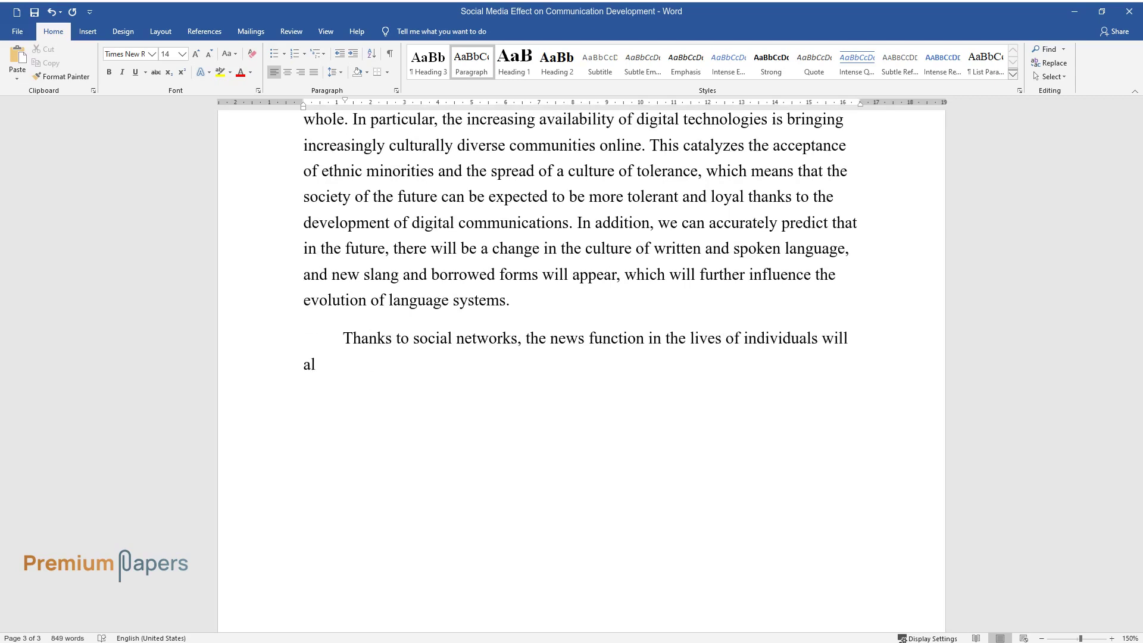
{"action": "type", "text": "so become stronger, since even tod"}
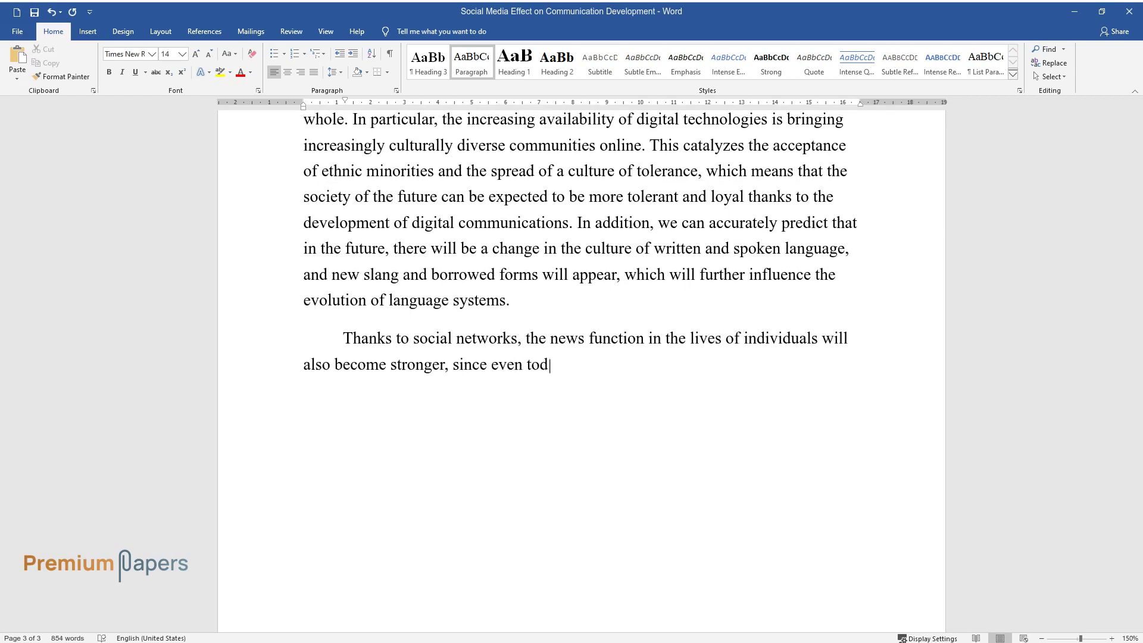
{"action": "type", "text": "ay, such platforms help us learn almost instantly about new events an"}
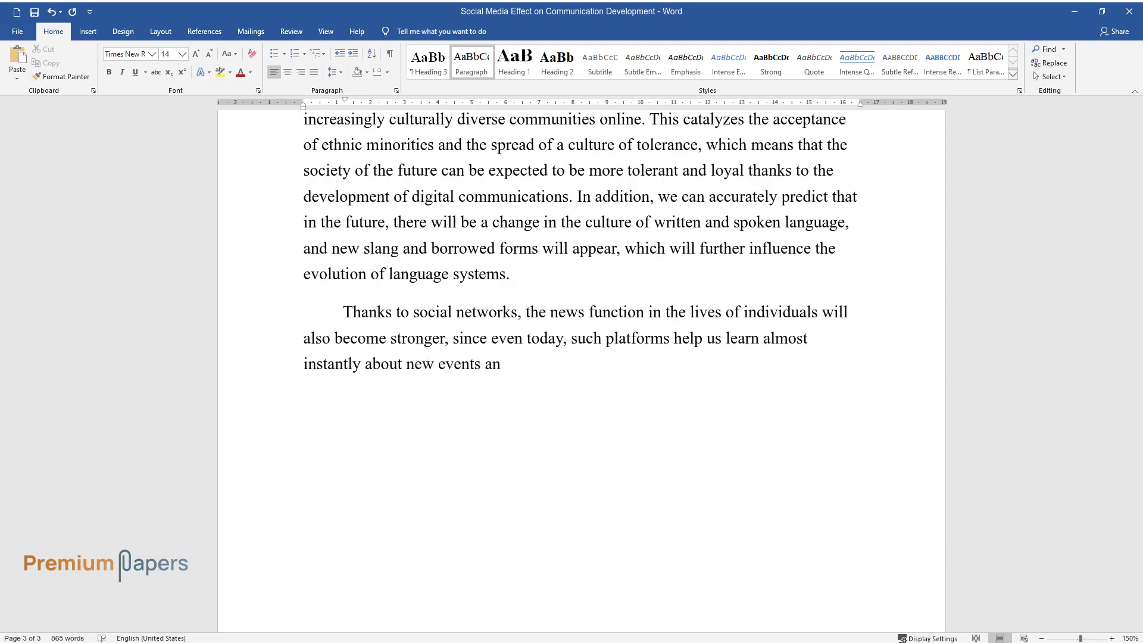
{"action": "type", "text": "d share our opinions about them. On"}
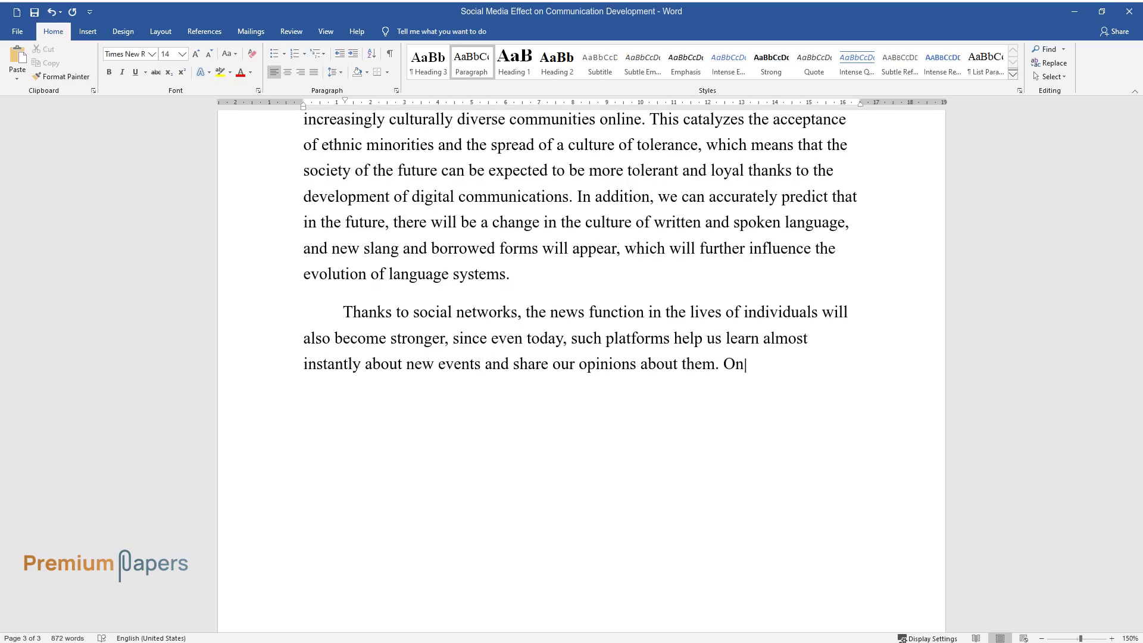
{"action": "type", "text": " the other hand, societies are bec"}
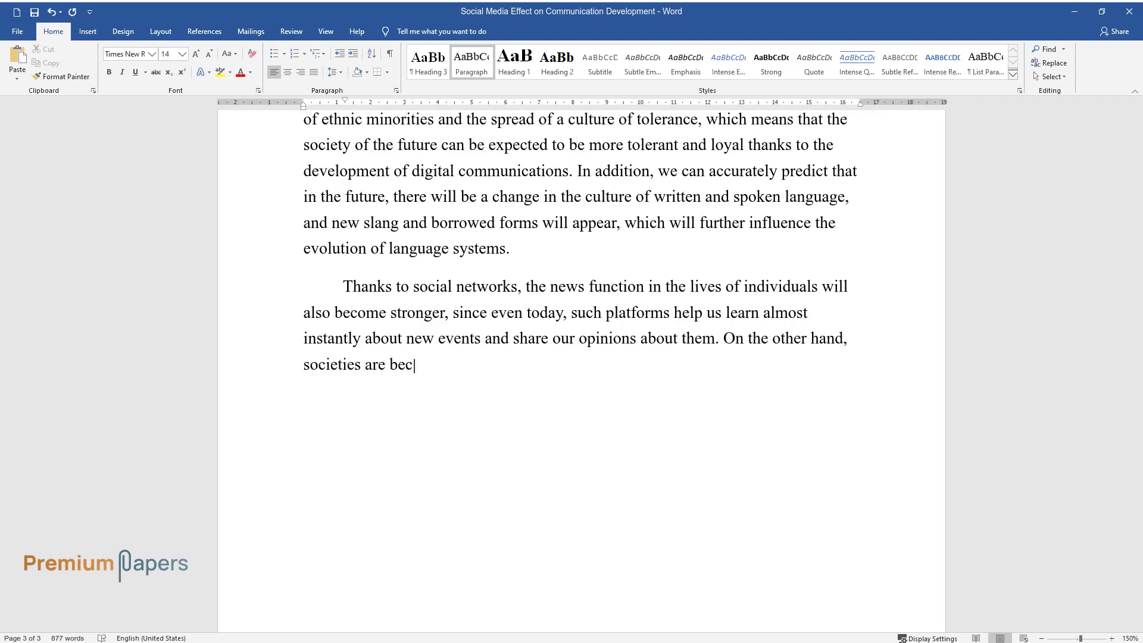
{"action": "type", "text": "oming increasingly critical as a hu"}
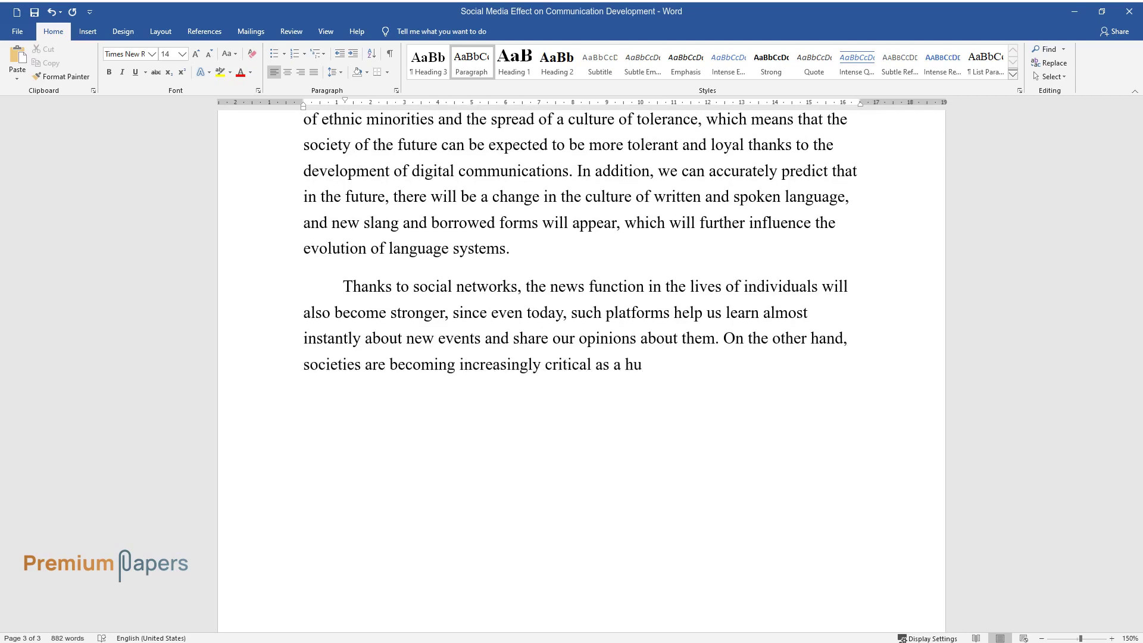
{"action": "type", "text": "ge number of fakes are discovered "}
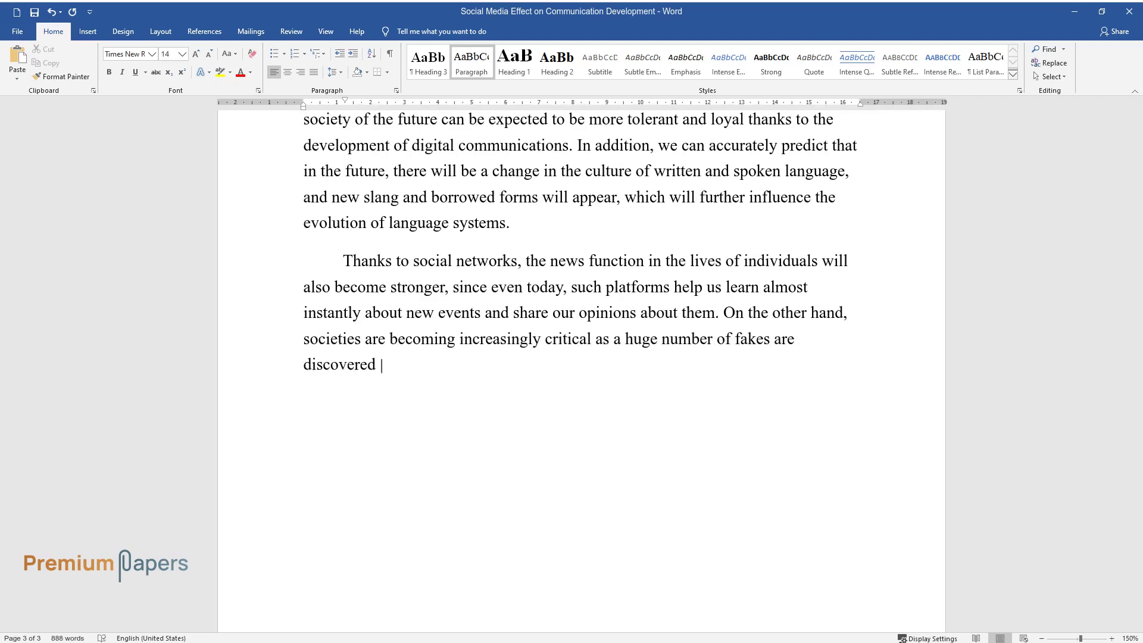
{"action": "type", "text": "on social networks every day. Thus,"}
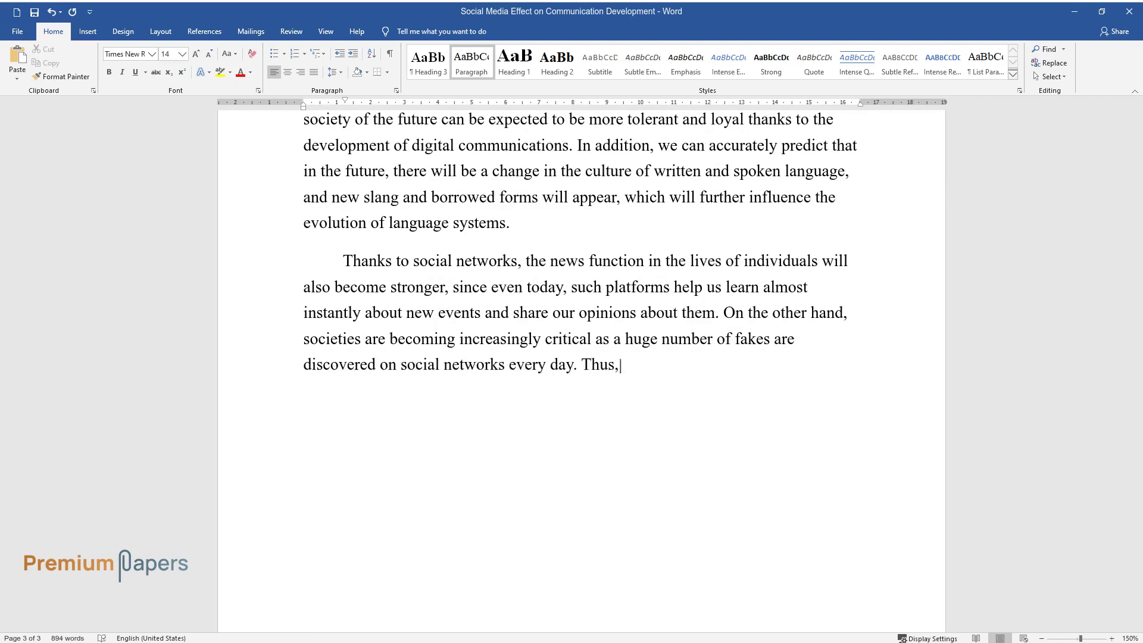
{"action": "type", "text": " it should be emphasized that the"}
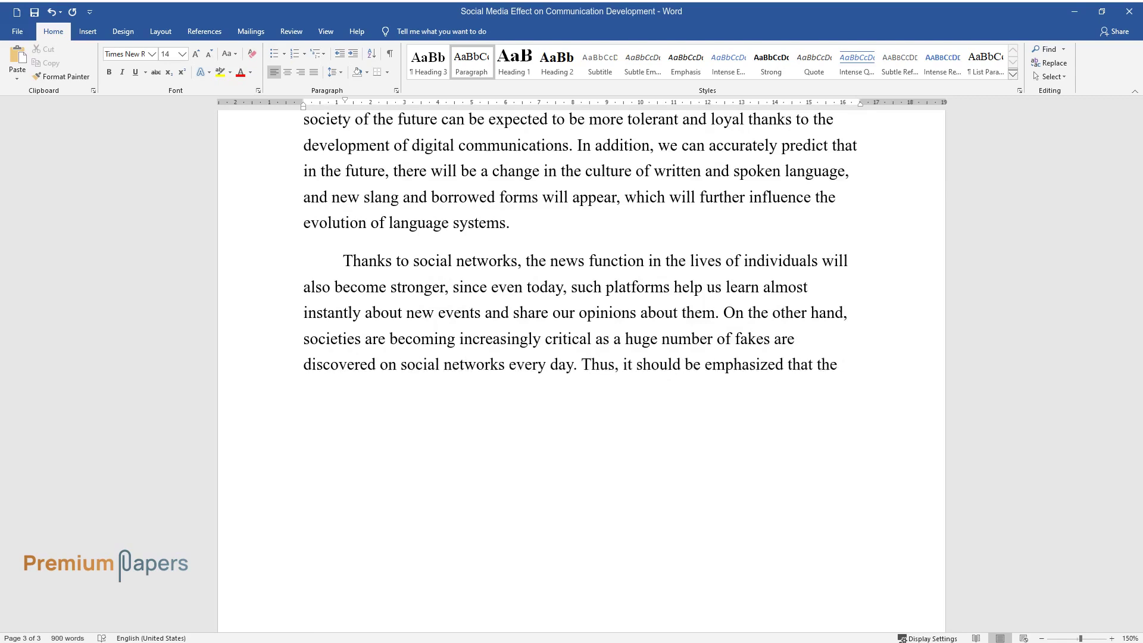
{"action": "type", "text": " development of social media and dig"}
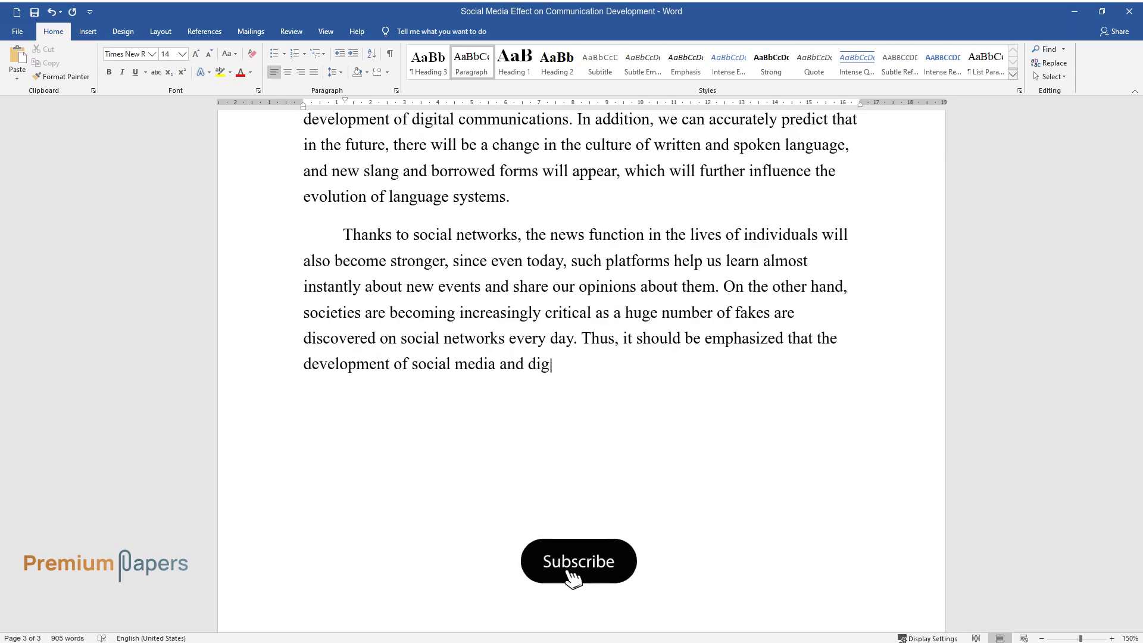
{"action": "type", "text": "ital forms of communication is sig"}
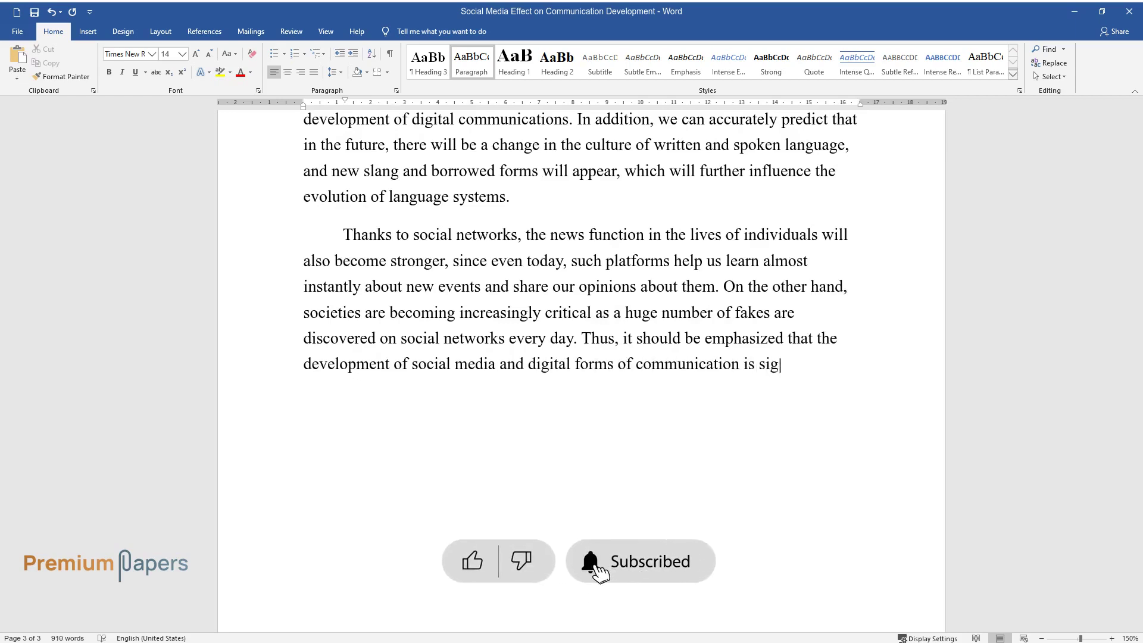
{"action": "type", "text": "nificantly changing society, and th"}
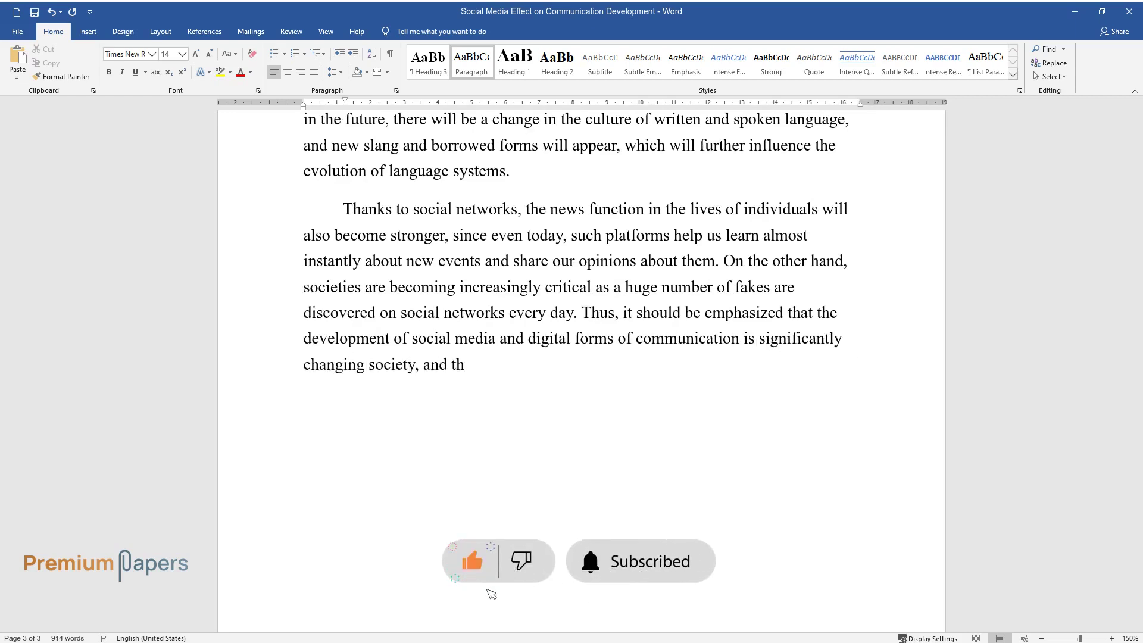